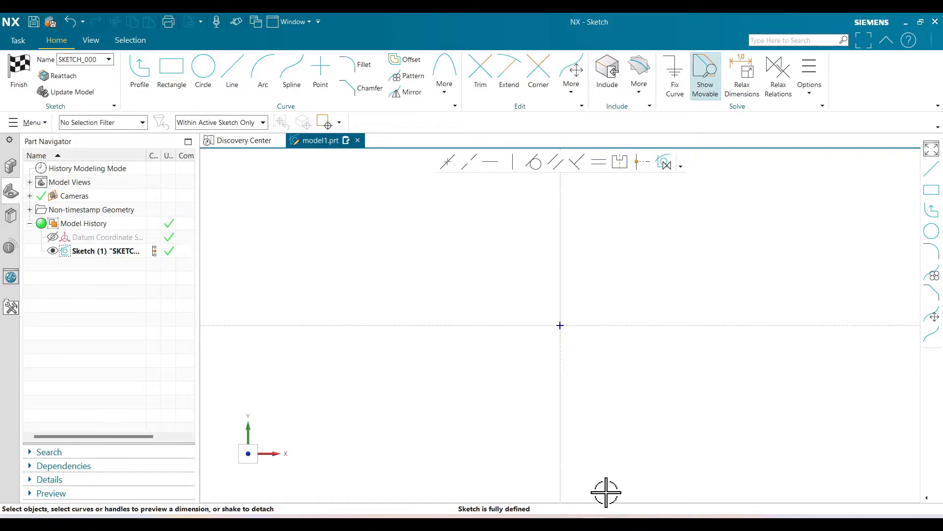
# Turn on Create Persistent Relations and sketch a vertical line to the left of the origin, crossing the horizontal axis.
pyautogui.click(633, 516)
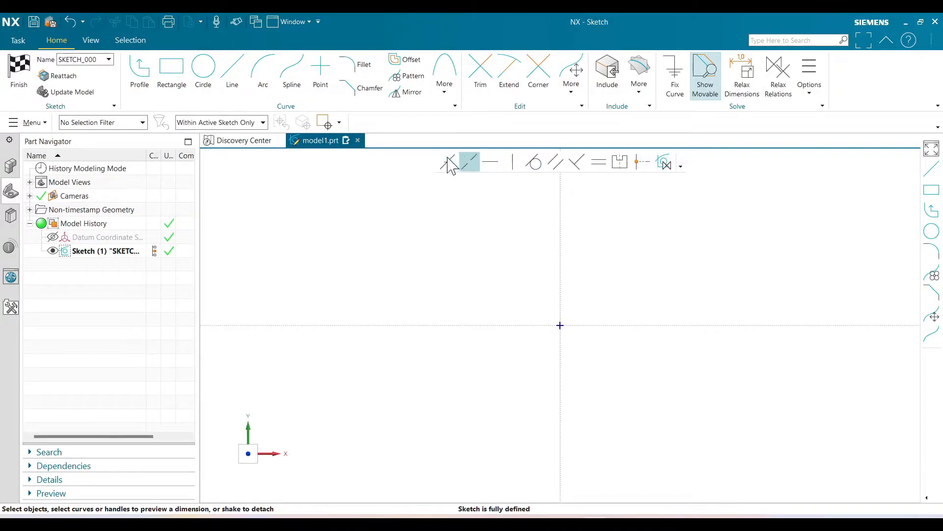
pyautogui.click(665, 164)
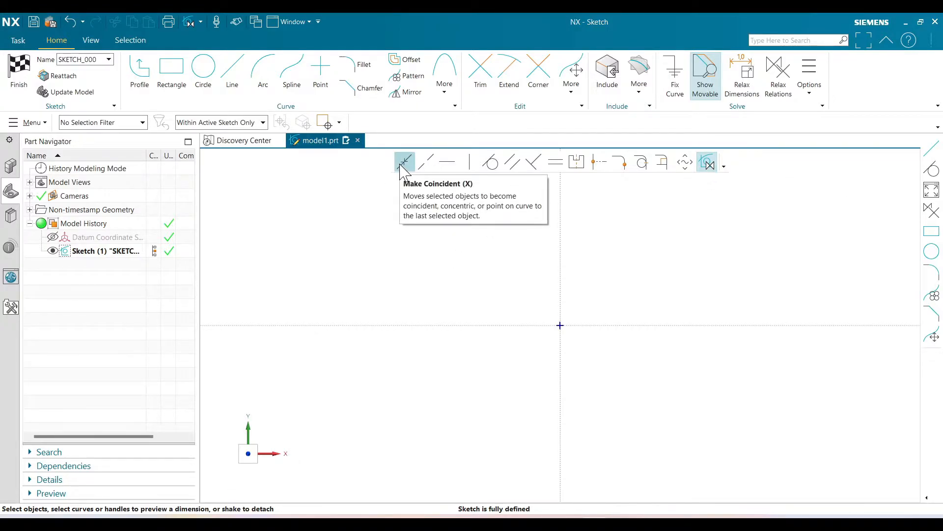
pyautogui.click(235, 83)
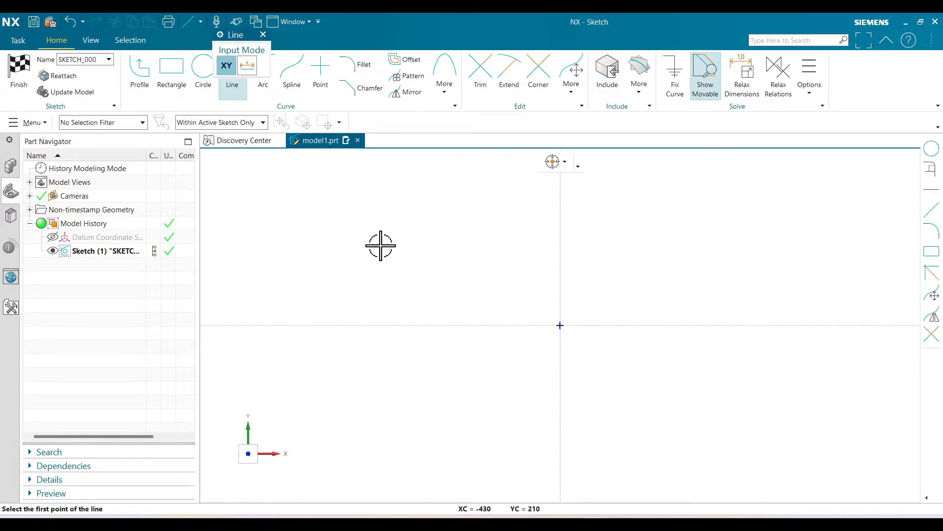
pyautogui.click(438, 254)
pyautogui.click(438, 384)
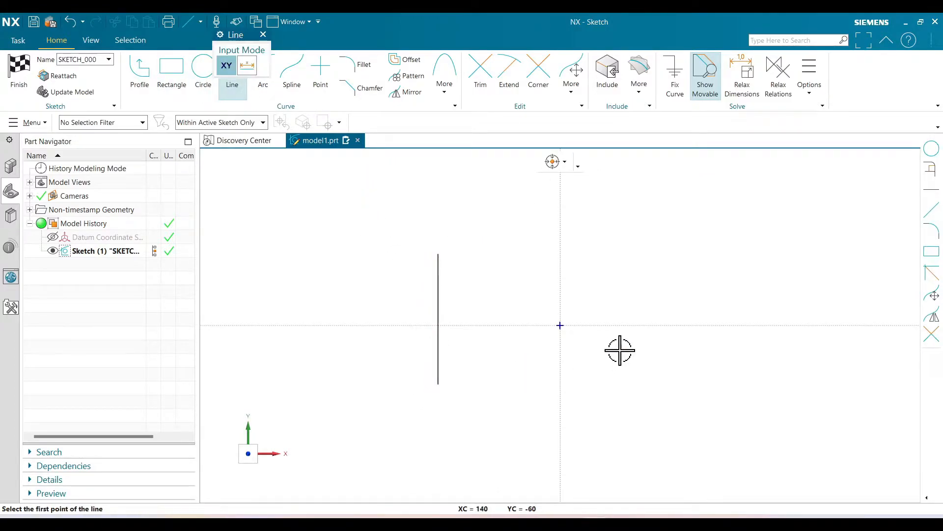
# Place a sketch point above and right of the line's upper end, and draw a circle about 120 in diameter left of the line.
pyautogui.click(321, 78)
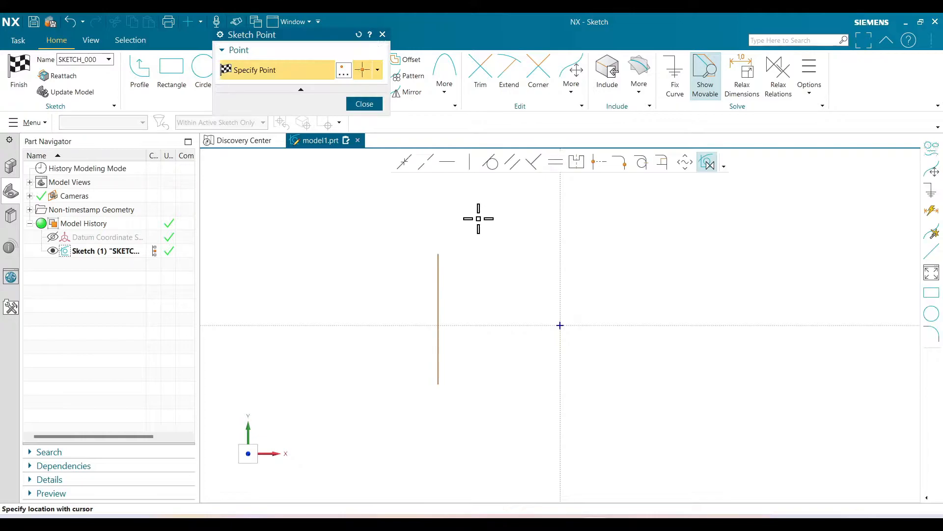
pyautogui.click(203, 74)
pyautogui.click(367, 237)
pyautogui.click(358, 261)
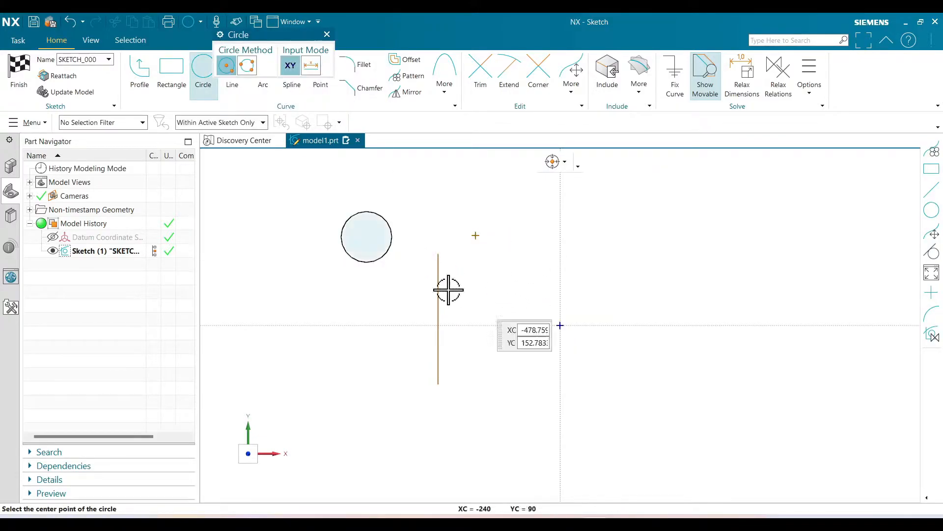
pyautogui.click(327, 34)
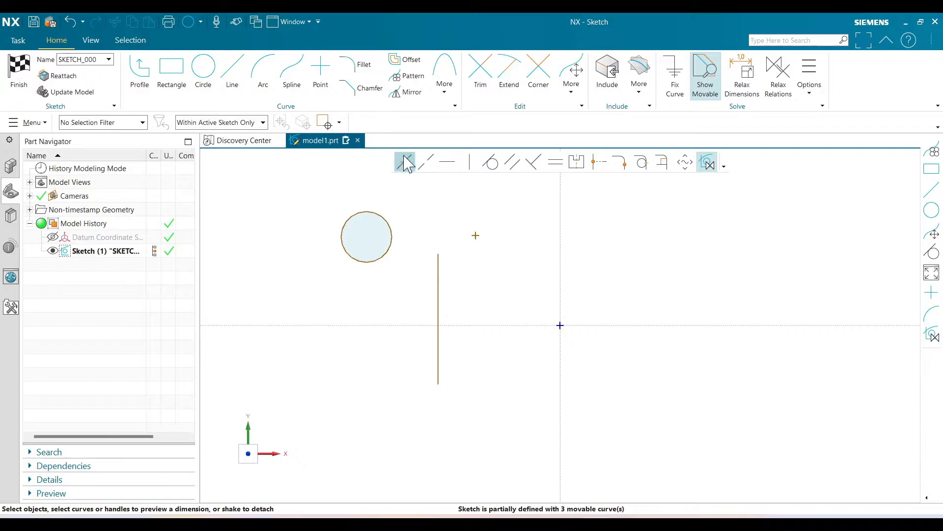
# Make the circle's center midpoint-aligned with the vertical line.
pyautogui.click(383, 238)
pyautogui.click(366, 237)
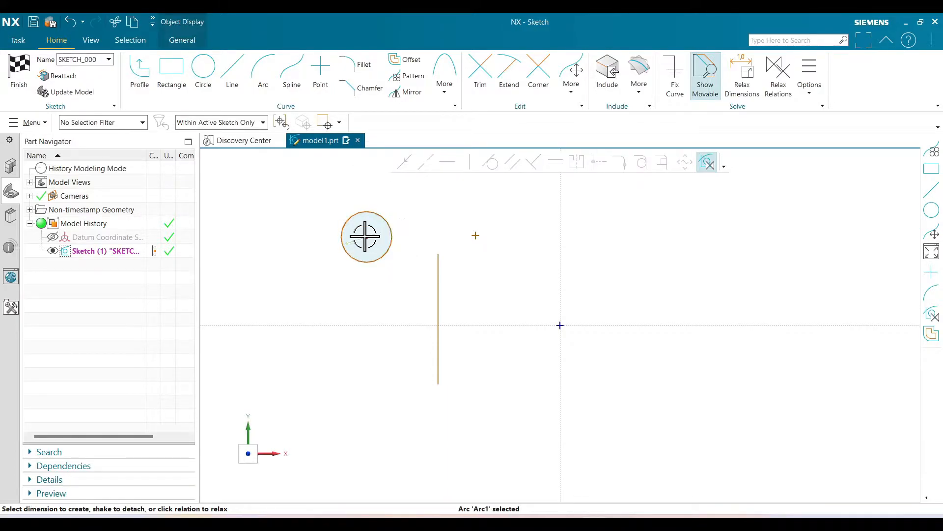
pyautogui.click(439, 287)
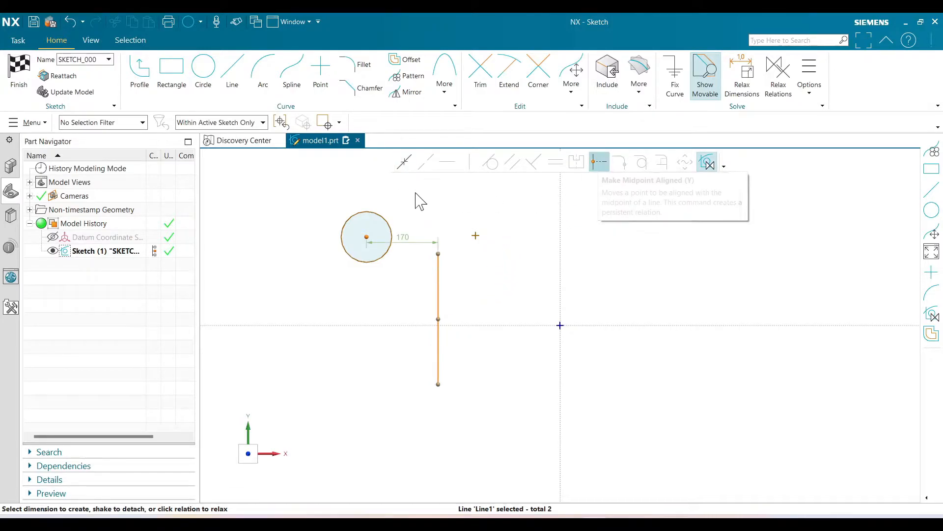
pyautogui.click(603, 164)
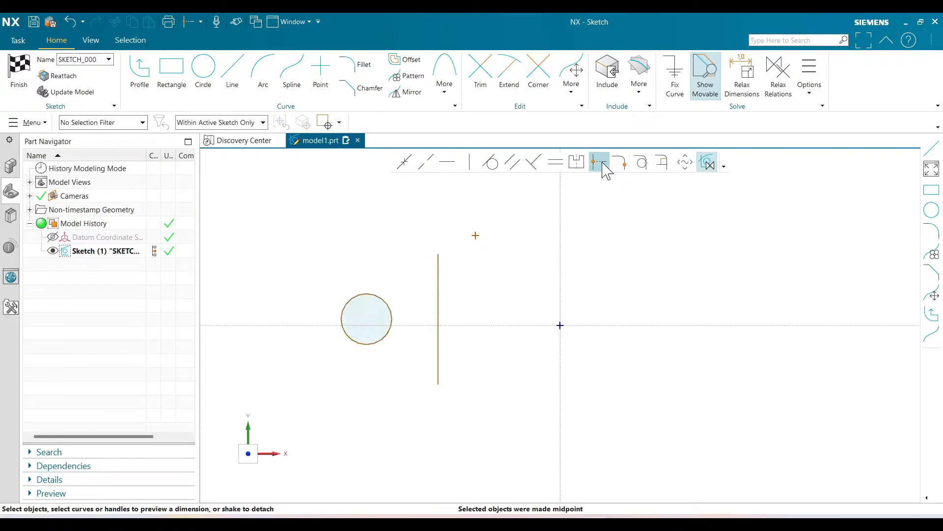
# Reposition the sketch geometry to test the midpoint alignment between the circle and the line.
pyautogui.moveTo(378, 296)
pyautogui.mouseDown()
pyautogui.moveTo(402, 246)
pyautogui.moveTo(407, 259)
pyautogui.moveTo(406, 235)
pyautogui.moveTo(438, 267)
pyautogui.moveTo(417, 223)
pyautogui.moveTo(480, 248)
pyautogui.moveTo(467, 257)
pyautogui.moveTo(478, 240)
pyautogui.mouseUp()
pyautogui.scroll(-3, 421, 288)
pyautogui.scroll(1, 433, 248)
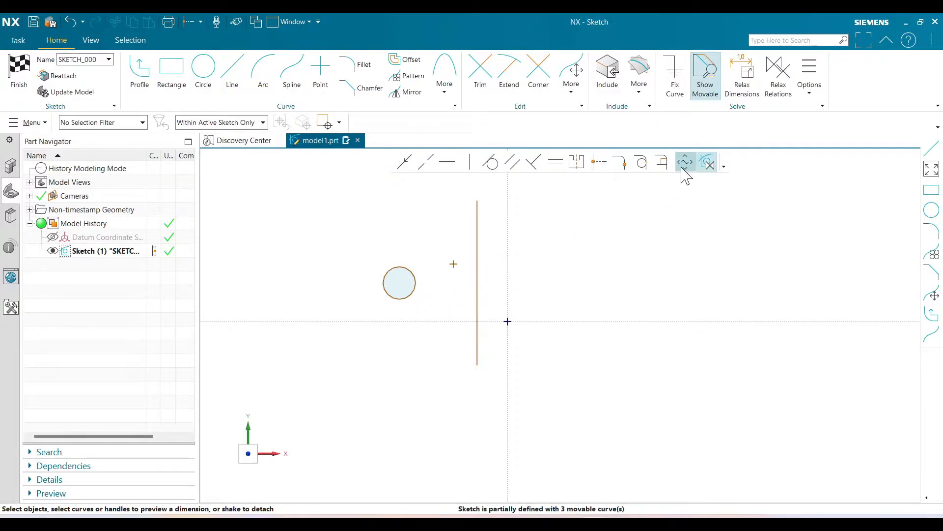
# Display the persistent relations and delete the midpoint relation between the circle's center and the line.
pyautogui.click(810, 91)
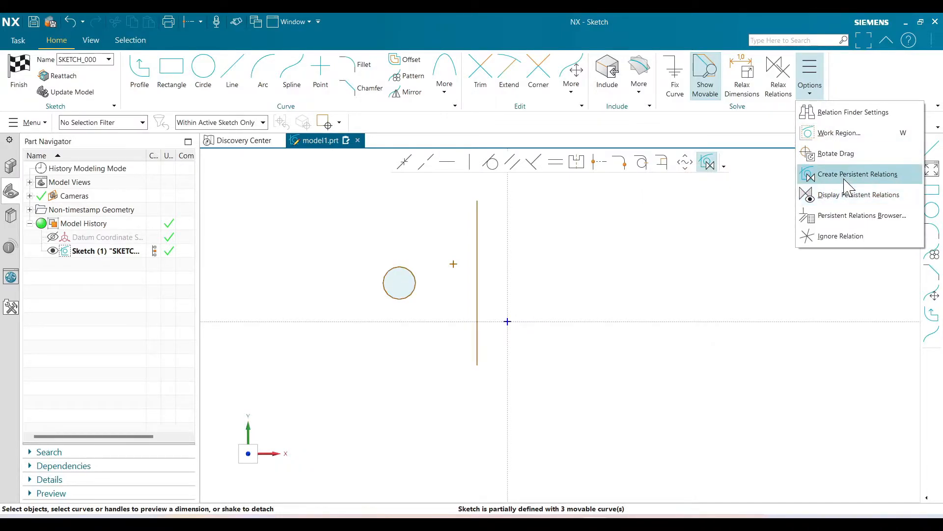
pyautogui.click(845, 195)
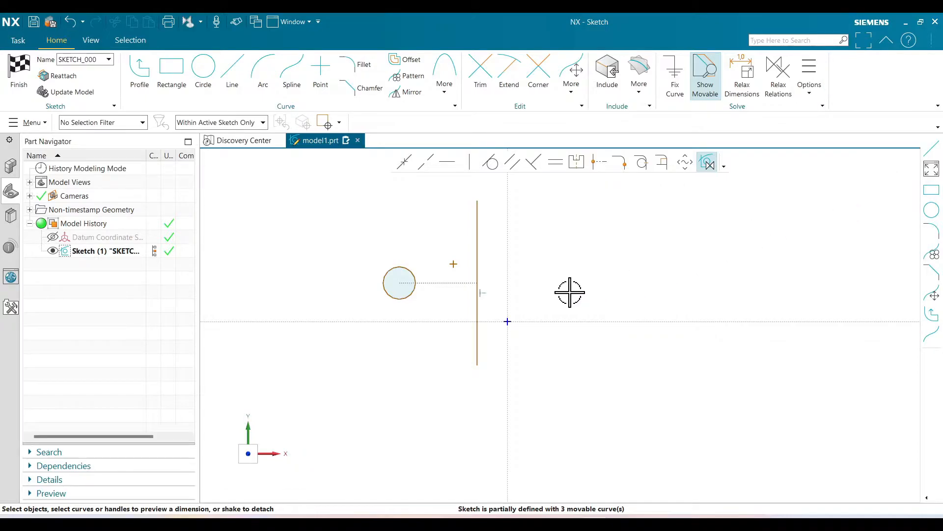
pyautogui.scroll(3, 434, 299)
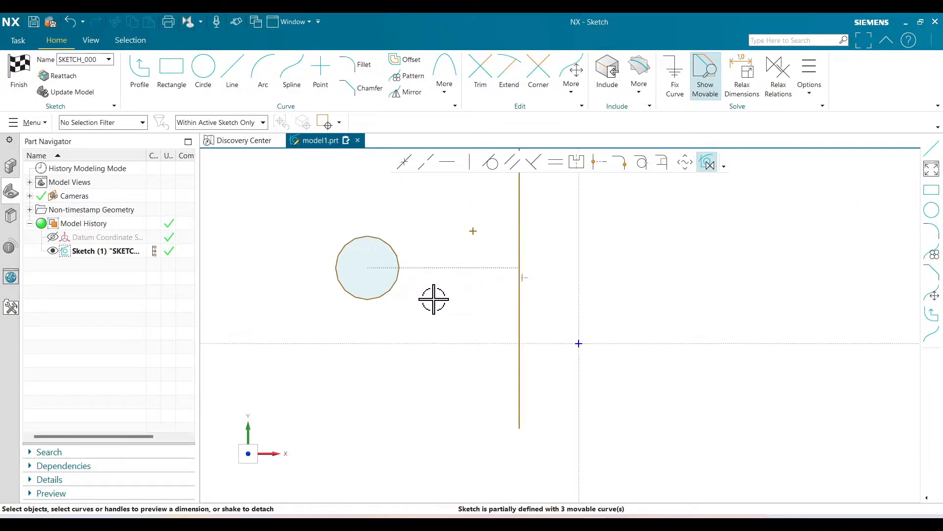
pyautogui.click(491, 269)
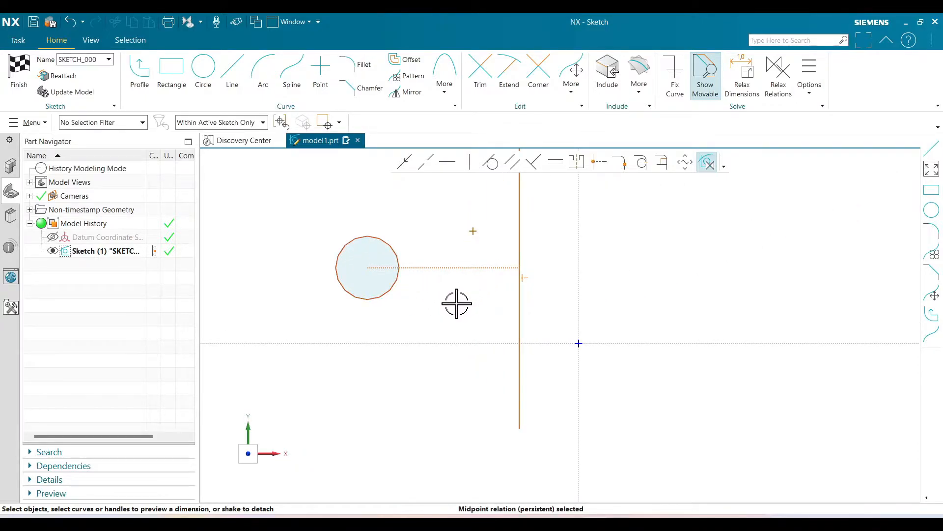
pyautogui.press('Delete')
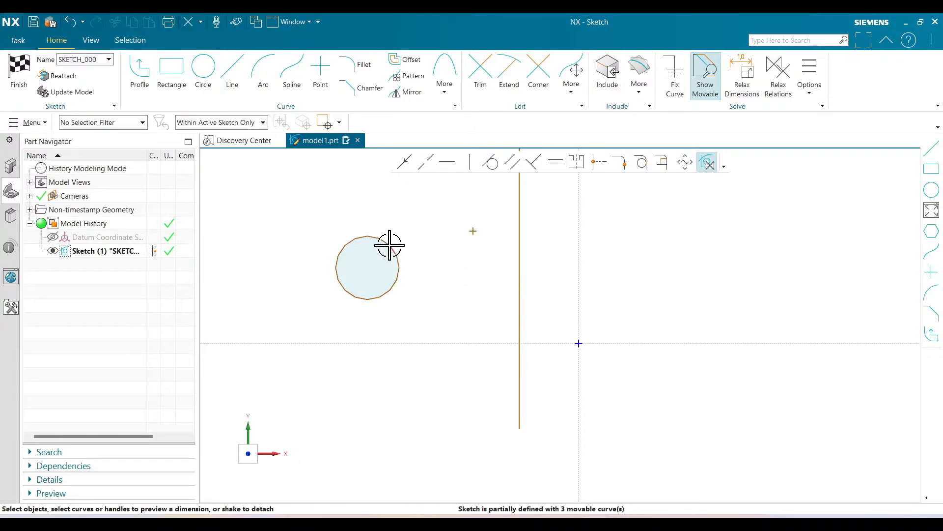
# Make the circle's center coincident with the vertical line.
pyautogui.click(395, 260)
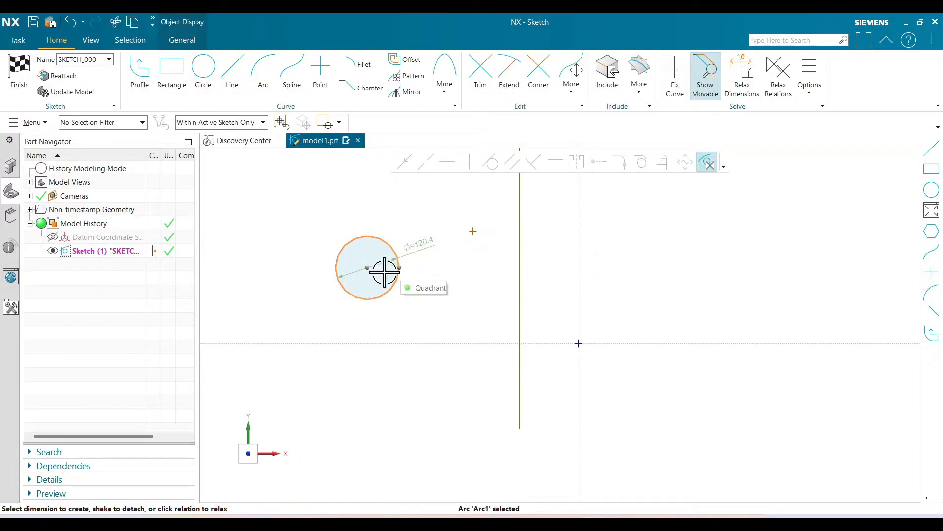
pyautogui.click(368, 269)
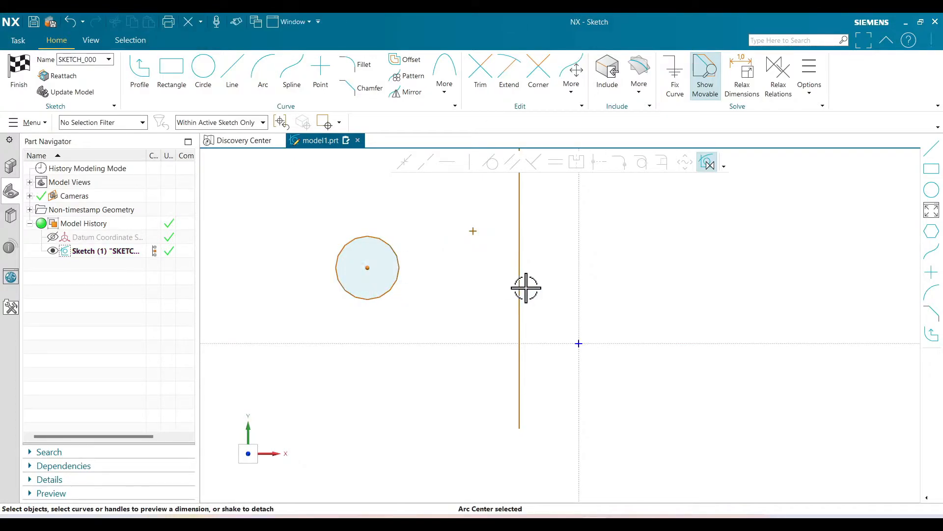
pyautogui.click(519, 247)
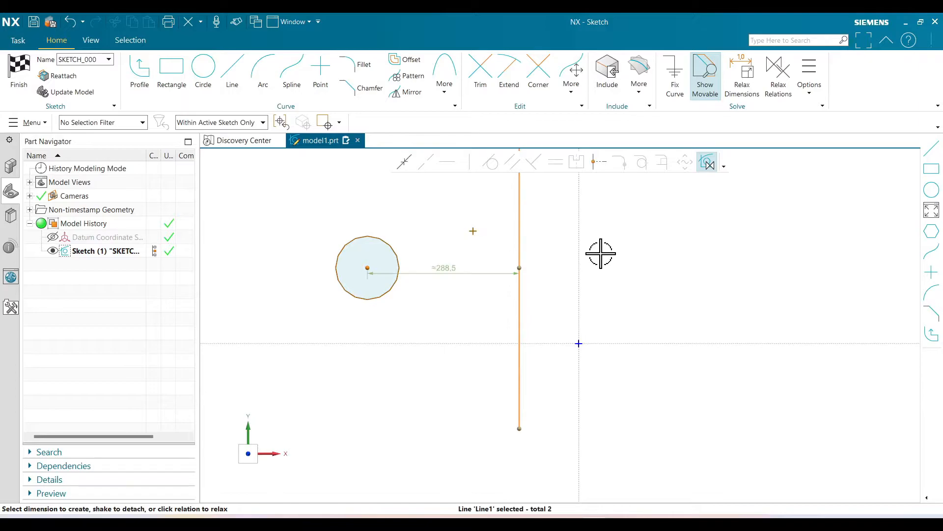
pyautogui.click(405, 162)
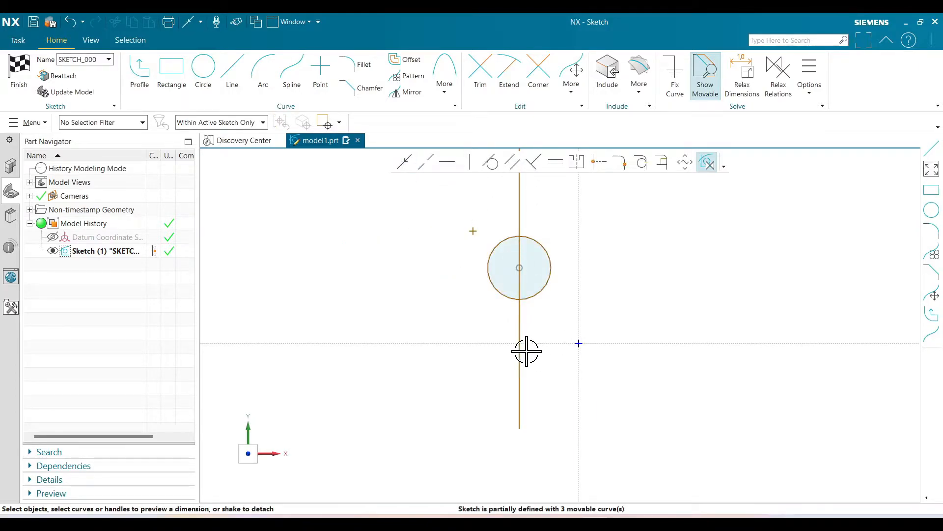
# Move the line and the circle around the sketch to test the point-on-curve relation, leaving the circle above the line.
pyautogui.scroll(-3, 550, 379)
pyautogui.scroll(2, 574, 320)
pyautogui.scroll(-2, 541, 339)
pyautogui.scroll(2, 526, 341)
pyautogui.moveTo(535, 349); pyautogui.dragTo(443, 206)
pyautogui.moveTo(422, 272); pyautogui.dragTo(411, 354)
pyautogui.scroll(-1, 416, 251)
pyautogui.scroll(-1, 433, 253)
pyautogui.moveTo(431, 243)
pyautogui.mouseDown()
pyautogui.moveTo(482, 245)
pyautogui.moveTo(415, 248)
pyautogui.mouseUp()
pyautogui.moveTo(400, 396); pyautogui.dragTo(383, 409)
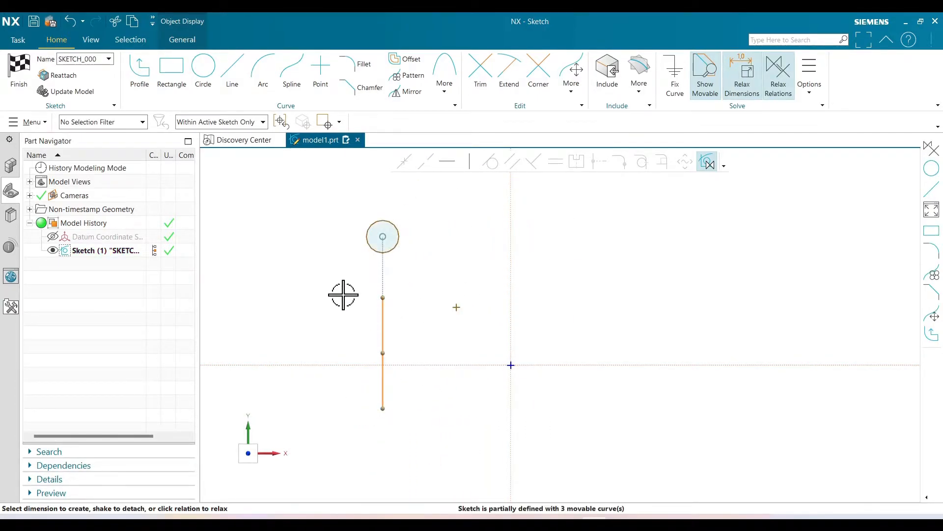
pyautogui.press('Escape')
pyautogui.moveTo(397, 247); pyautogui.dragTo(420, 253)
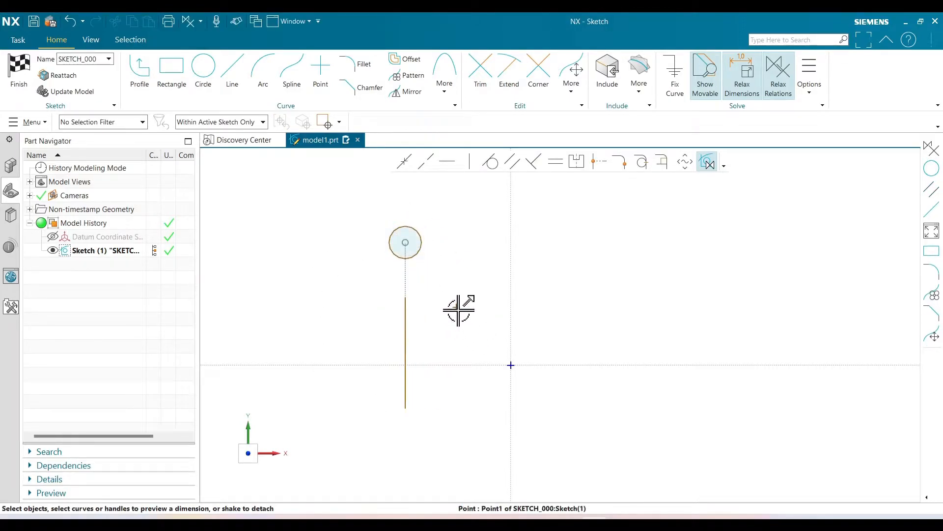
# Make the sketch point coincident with the vertical line, and move the line down and to the right to test the relation.
pyautogui.click(456, 307)
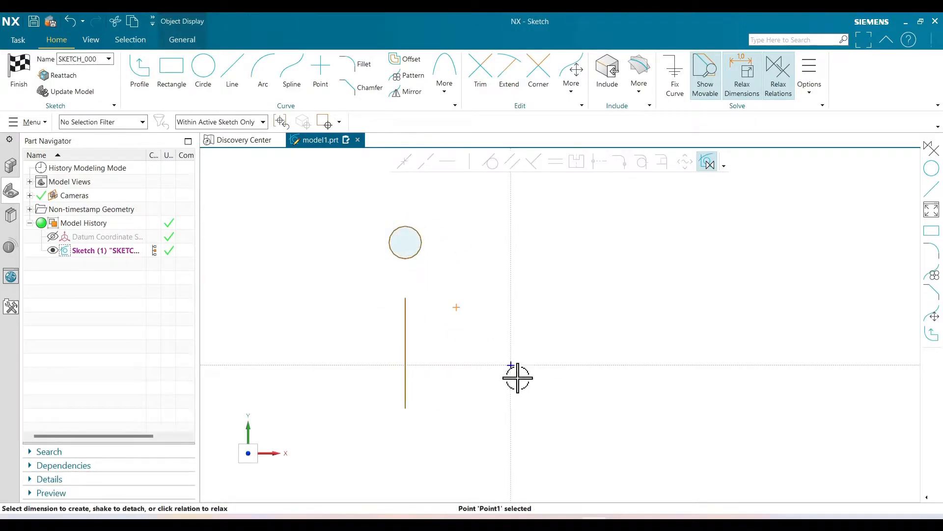
pyautogui.click(405, 311)
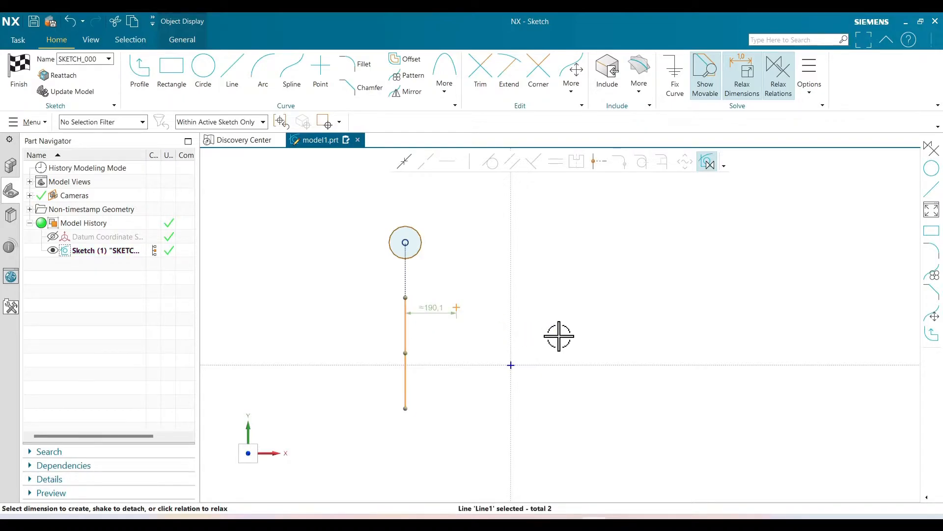
pyautogui.click(404, 162)
pyautogui.moveTo(402, 327)
pyautogui.mouseDown()
pyautogui.moveTo(409, 320)
pyautogui.moveTo(403, 381)
pyautogui.moveTo(419, 421)
pyautogui.moveTo(361, 334)
pyautogui.moveTo(444, 364)
pyautogui.moveTo(435, 350)
pyautogui.mouseUp()
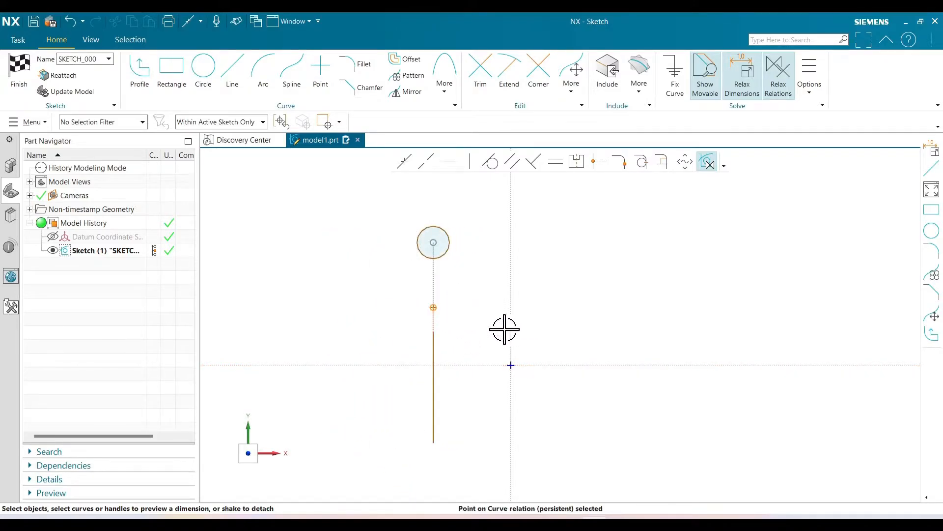
# Make the sketch point coincident with the circle's center, picking the point from the overlapping objects.
pyautogui.rightClick(433, 306)
pyautogui.click(460, 325)
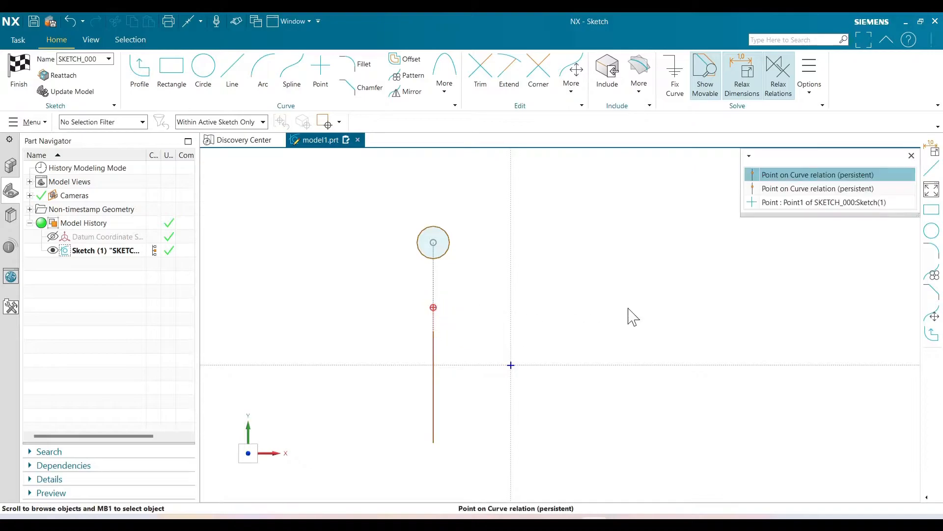
pyautogui.click(772, 203)
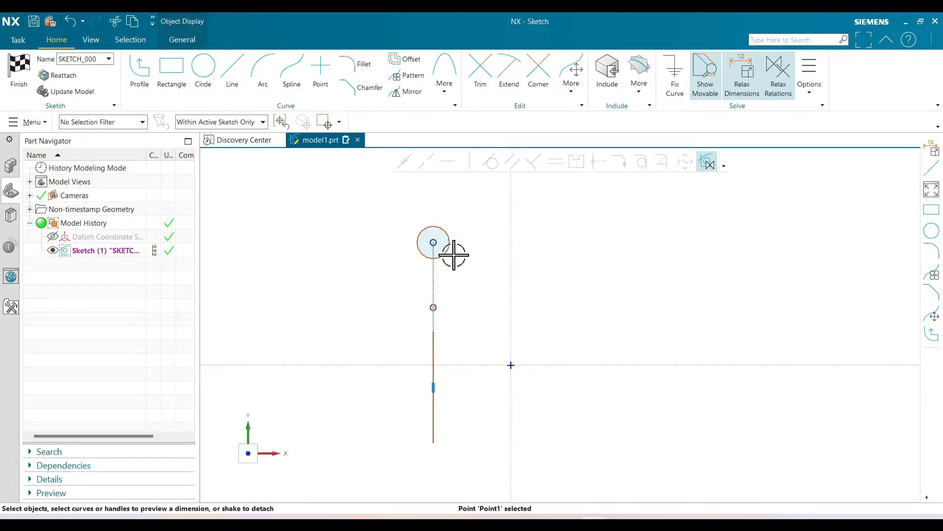
pyautogui.click(442, 248)
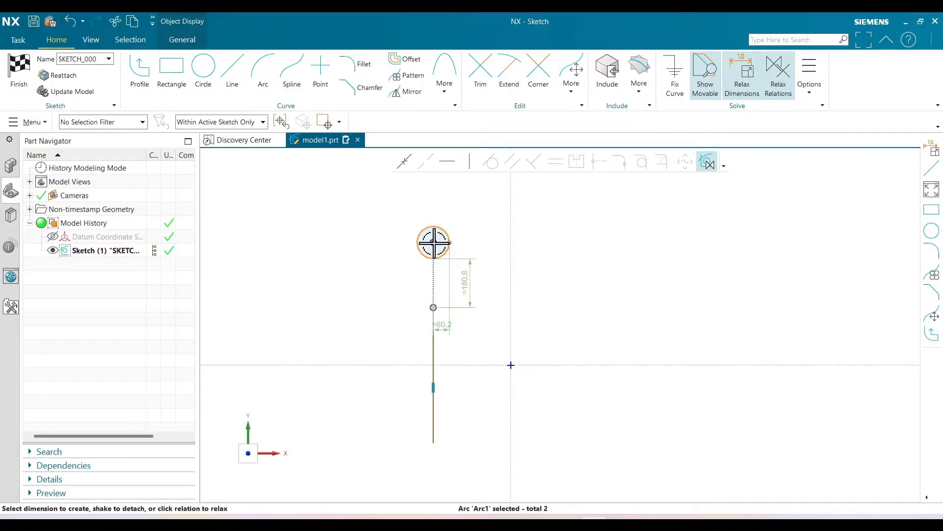
pyautogui.click(433, 242)
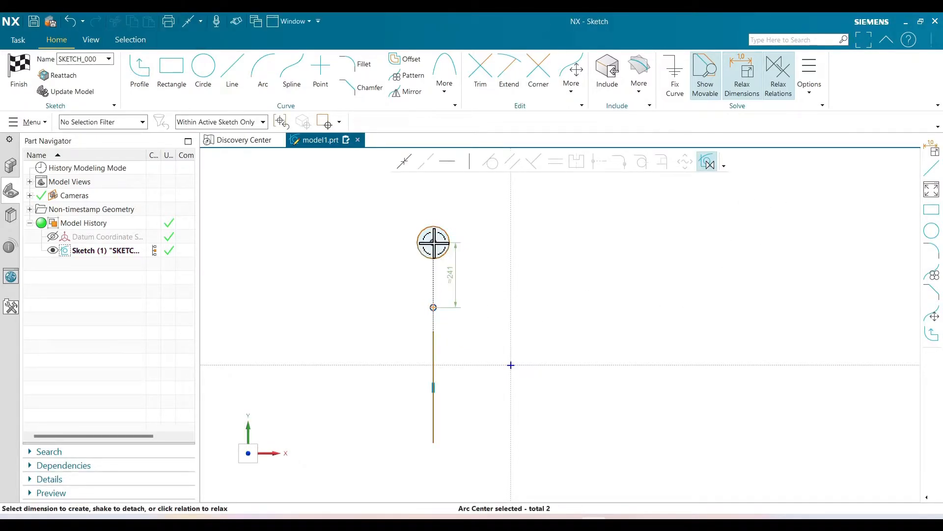
pyautogui.click(406, 161)
# Delete the circle and the sketch point together, keeping only the vertical line.
pyautogui.scroll(3, 439, 244)
pyautogui.scroll(3, 438, 244)
pyautogui.scroll(-5, 489, 234)
pyautogui.moveTo(401, 187)
pyautogui.mouseDown()
pyautogui.moveTo(542, 323)
pyautogui.moveTo(562, 320)
pyautogui.mouseUp()
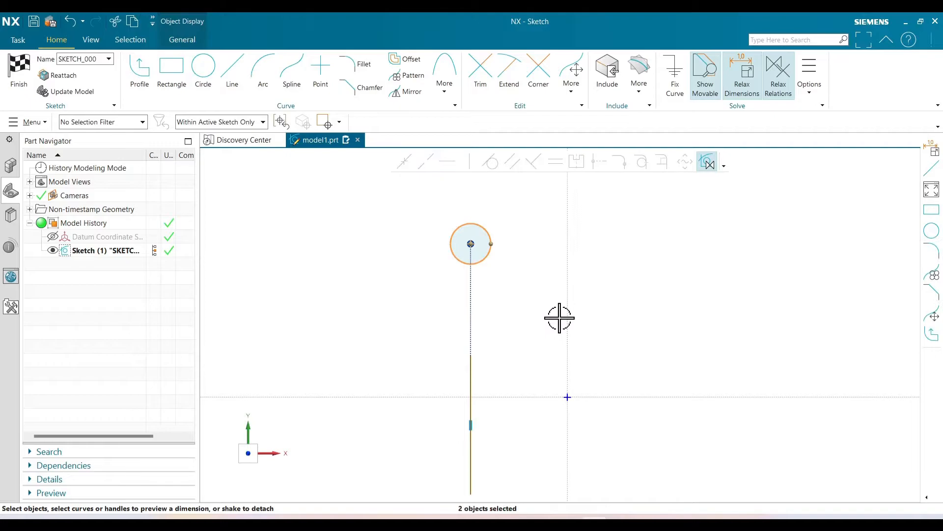
pyautogui.press('Delete')
pyautogui.scroll(-1, 442, 299)
pyautogui.scroll(3, 470, 325)
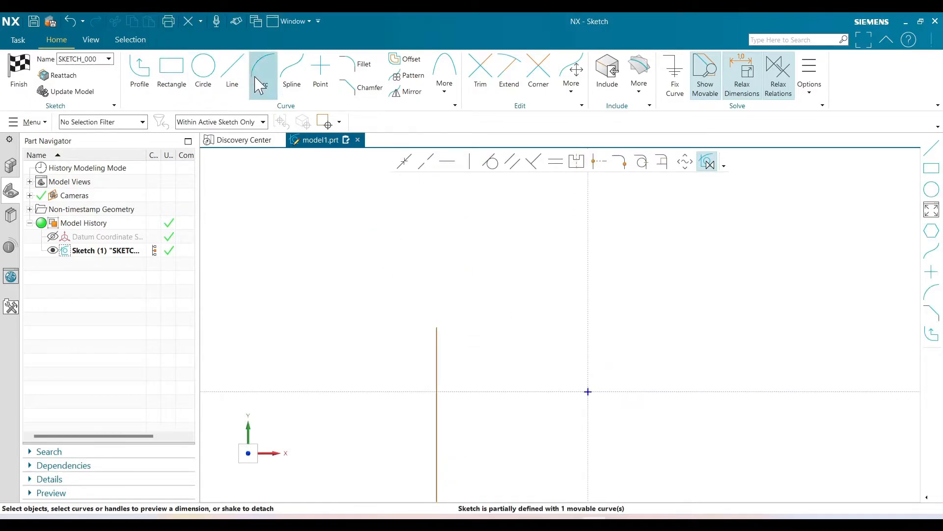
# Sketch a slightly rising line about 515 long above the origin, starting up and right of the vertical line's upper end.
pyautogui.click(232, 78)
pyautogui.click(462, 265)
pyautogui.click(731, 241)
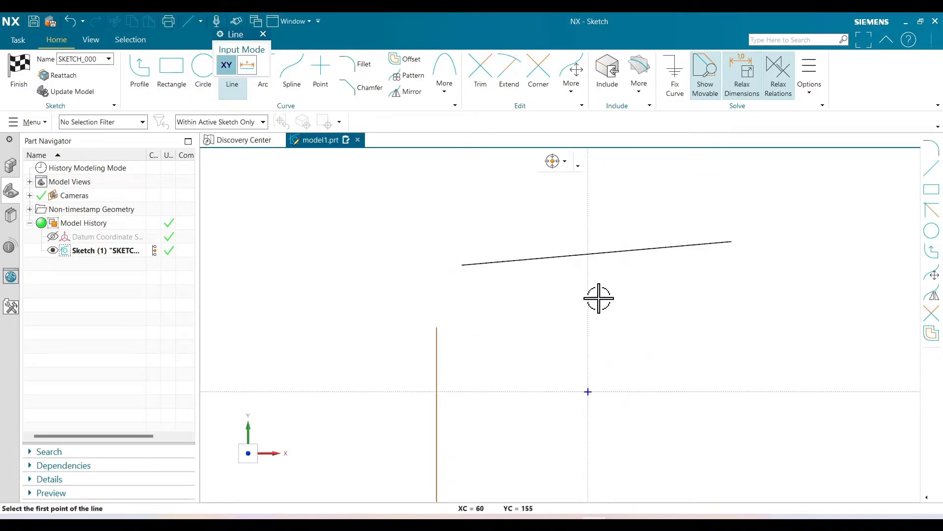
pyautogui.press('Escape')
# Make the sloped line's left endpoint coincident with the vertical line's upper endpoint.
pyautogui.click(463, 264)
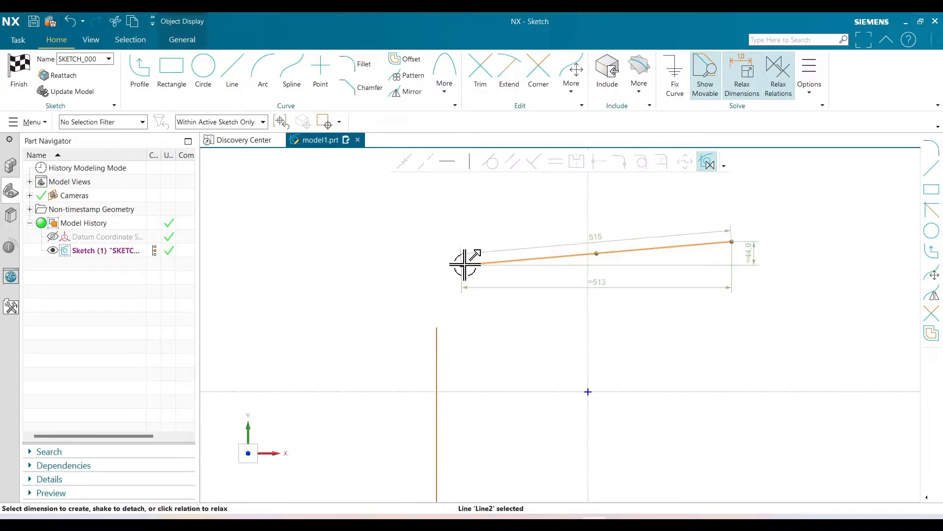
pyautogui.click(436, 358)
pyautogui.click(436, 327)
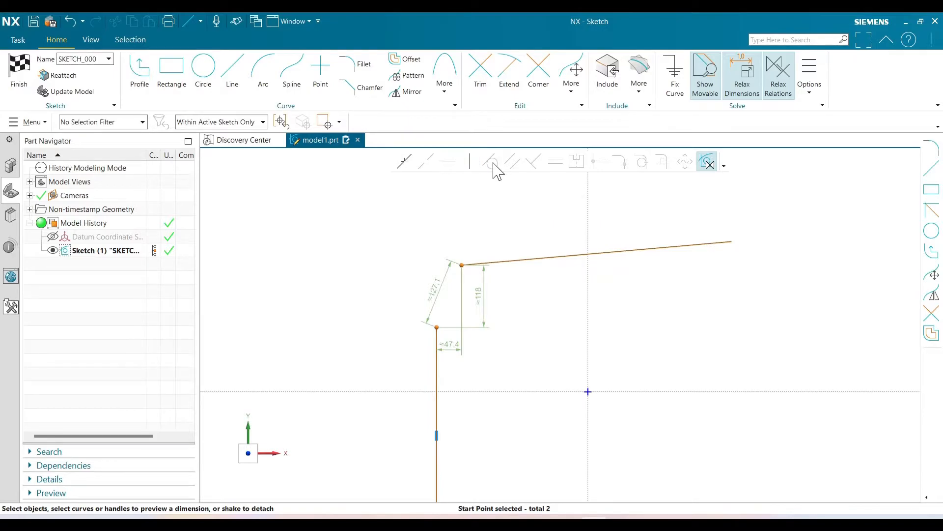
pyautogui.click(407, 166)
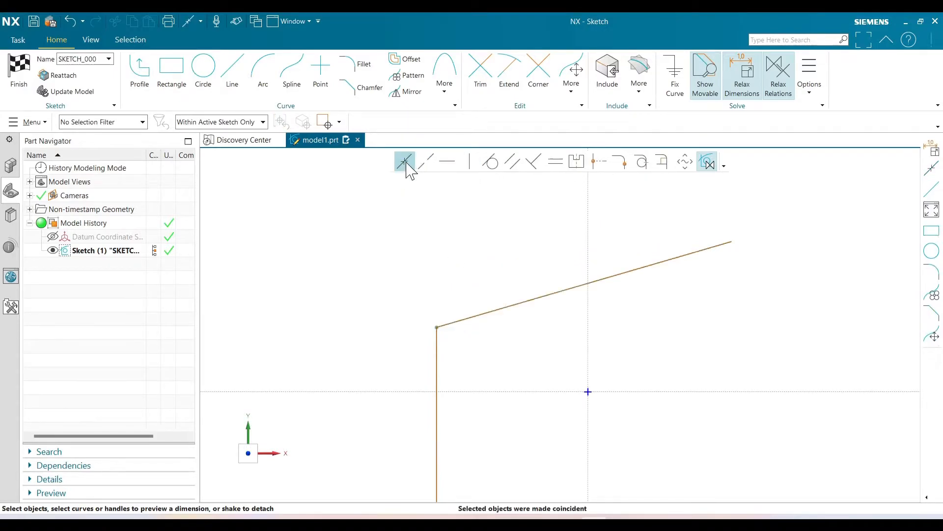
# Undo the coincident relation, then align the sloped line's left endpoint horizontally with the vertical line's upper endpoint and test the alignment by moving it.
pyautogui.hotkey('ctrl', 'z')
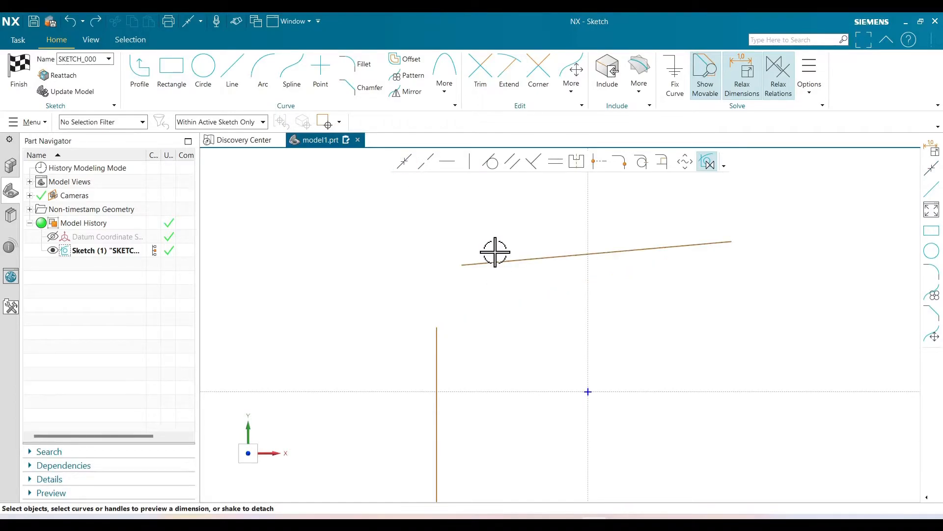
pyautogui.click(461, 264)
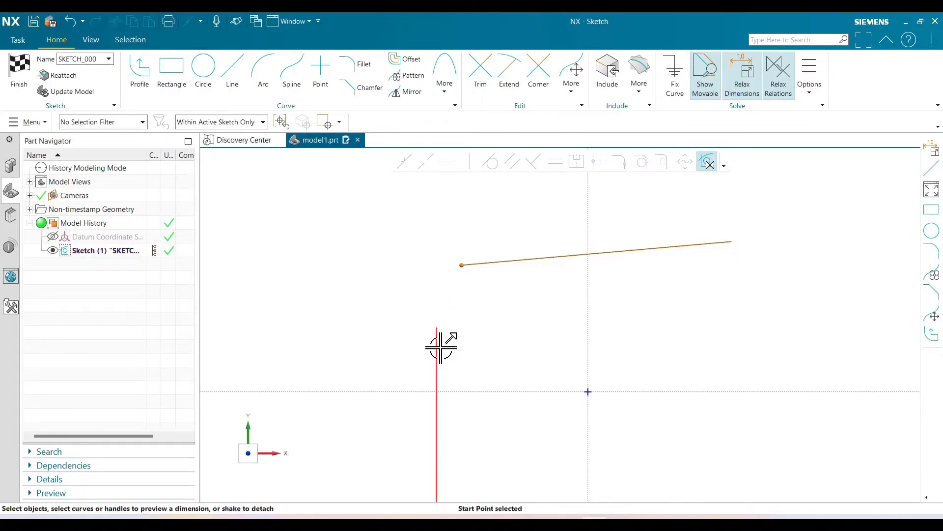
pyautogui.click(436, 328)
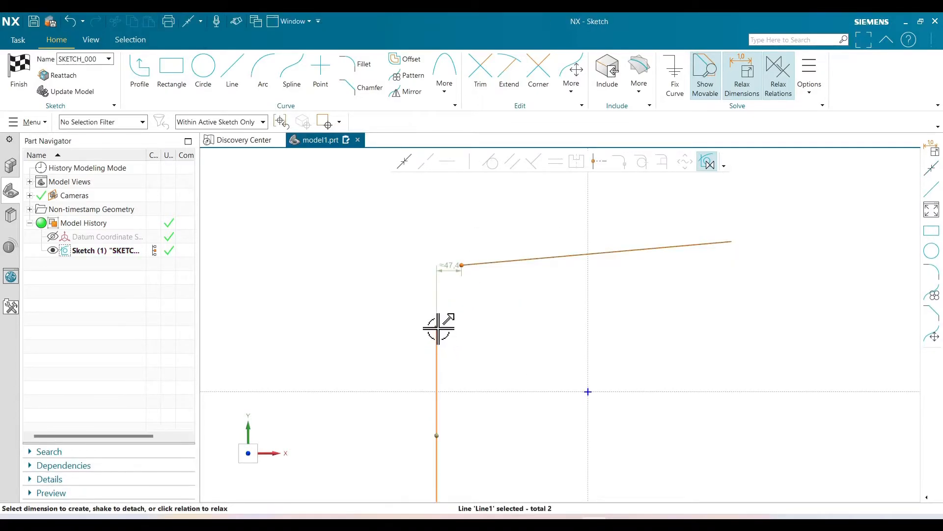
pyautogui.click(453, 169)
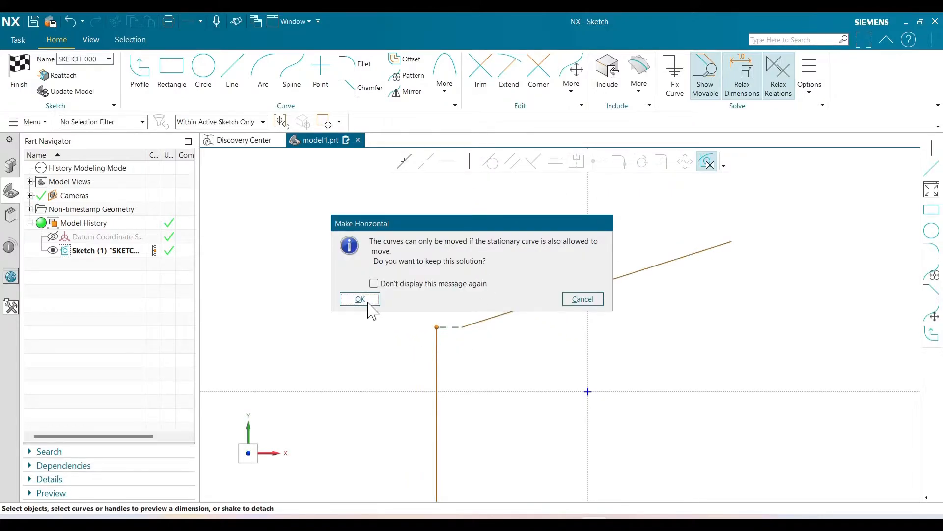
pyautogui.click(360, 299)
pyautogui.moveTo(448, 331)
pyautogui.mouseDown()
pyautogui.moveTo(555, 312)
pyautogui.moveTo(499, 297)
pyautogui.moveTo(529, 278)
pyautogui.moveTo(520, 310)
pyautogui.moveTo(533, 265)
pyautogui.mouseUp()
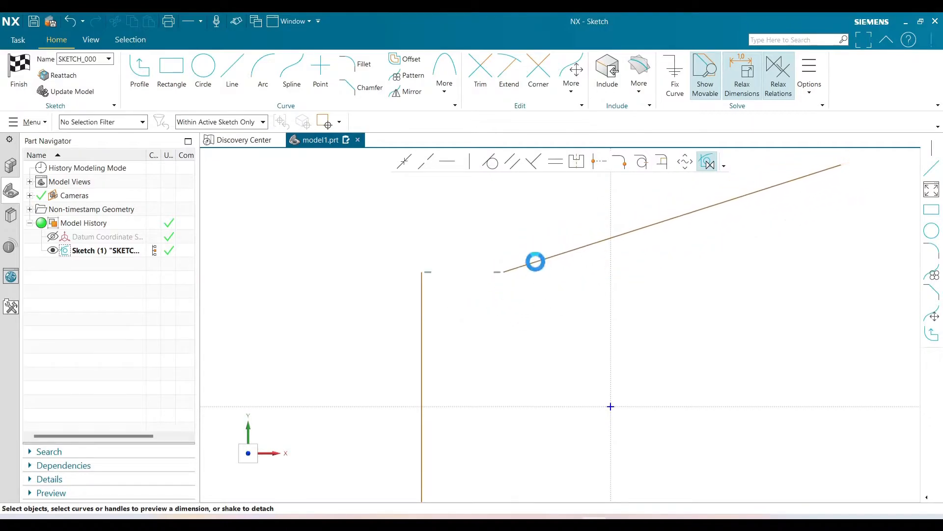
# Undo the horizontal alignment and align the sloped line's left endpoint vertically with the vertical line's upper endpoint, accepting the solution.
pyautogui.hotkey('ctrl', 'z')
pyautogui.hotkey('ctrl', 'z')
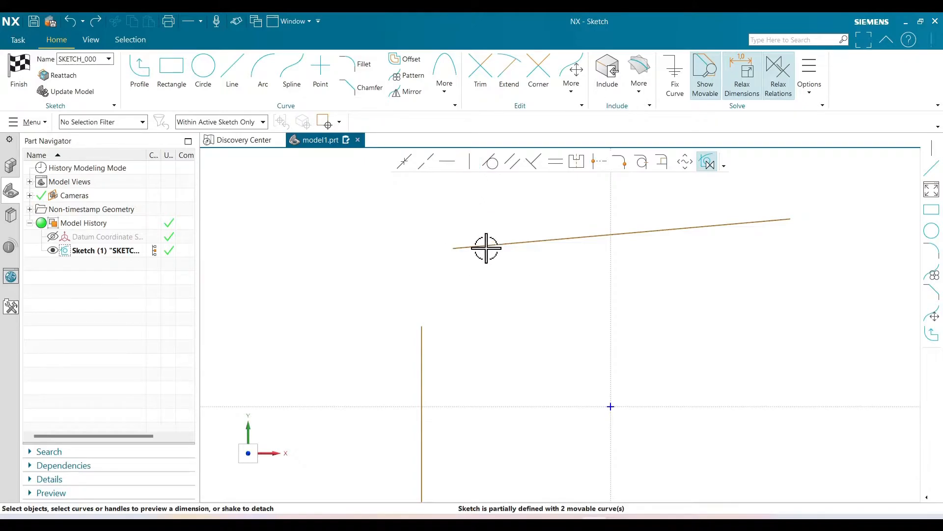
pyautogui.click(452, 249)
pyautogui.click(423, 331)
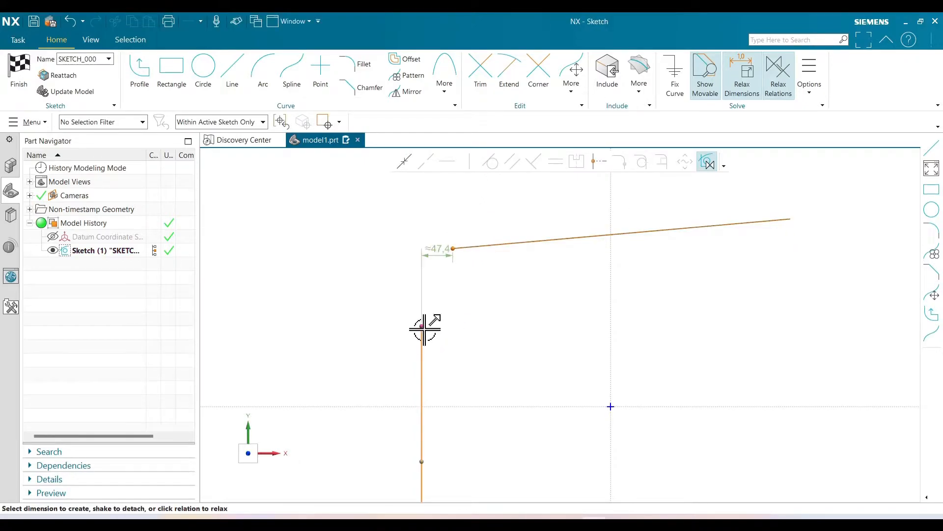
pyautogui.click(470, 162)
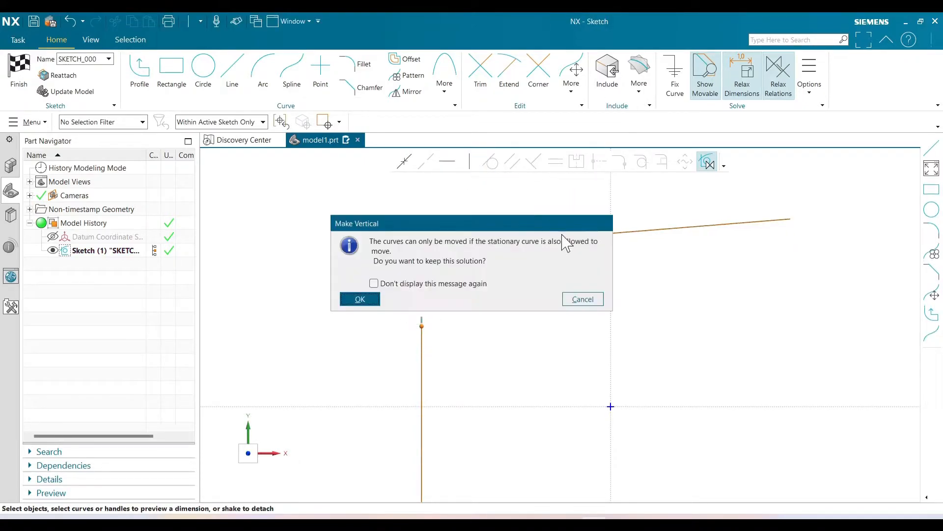
pyautogui.click(362, 300)
# Move the sloped line and the vertical line around to test the vertical alignment between their endpoints.
pyautogui.moveTo(449, 246); pyautogui.dragTo(527, 207)
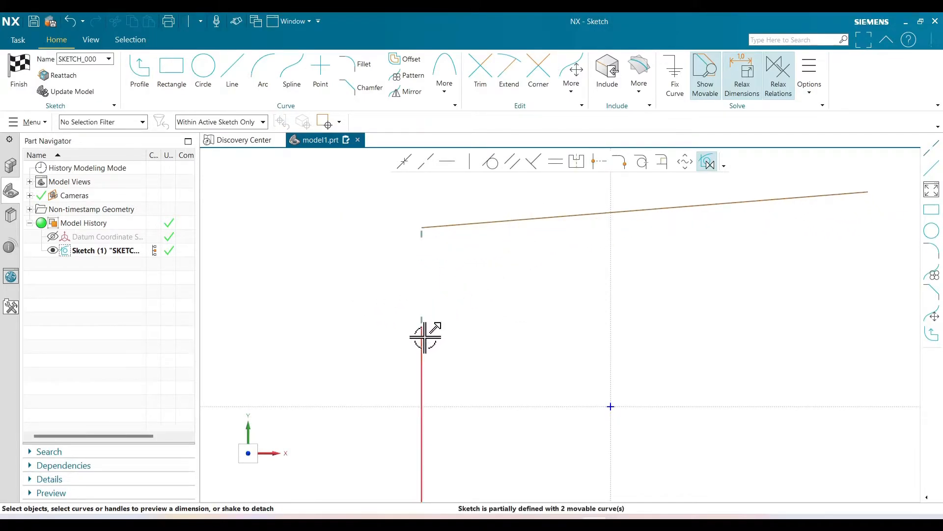
pyautogui.moveTo(438, 337); pyautogui.dragTo(563, 339)
pyautogui.moveTo(590, 216)
pyautogui.mouseDown()
pyautogui.moveTo(432, 276)
pyautogui.moveTo(498, 316)
pyautogui.mouseUp()
pyautogui.moveTo(559, 342); pyautogui.dragTo(445, 337)
# Delete both the vertical line and the sloped line from the sketch.
pyautogui.scroll(-3, 462, 273)
pyautogui.moveTo(401, 255); pyautogui.dragTo(483, 462)
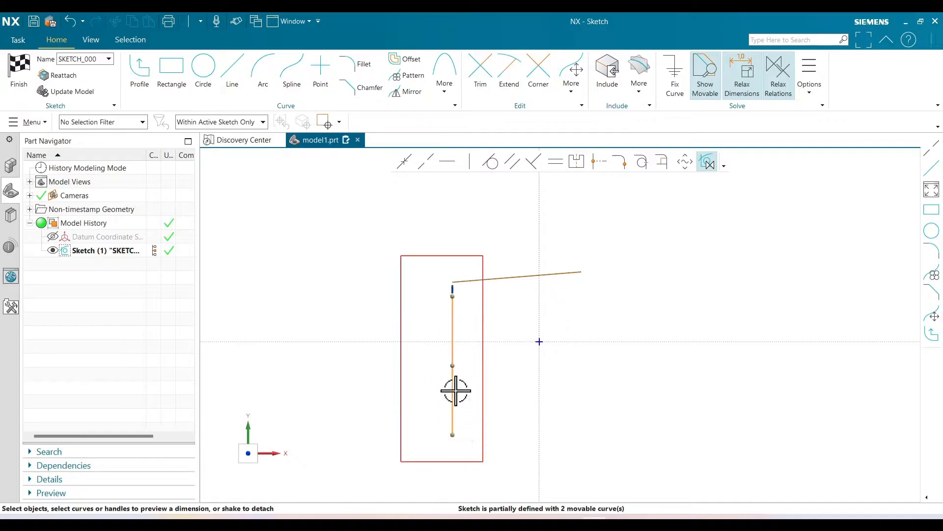
pyautogui.moveTo(383, 247); pyautogui.dragTo(650, 289)
pyautogui.press('Delete')
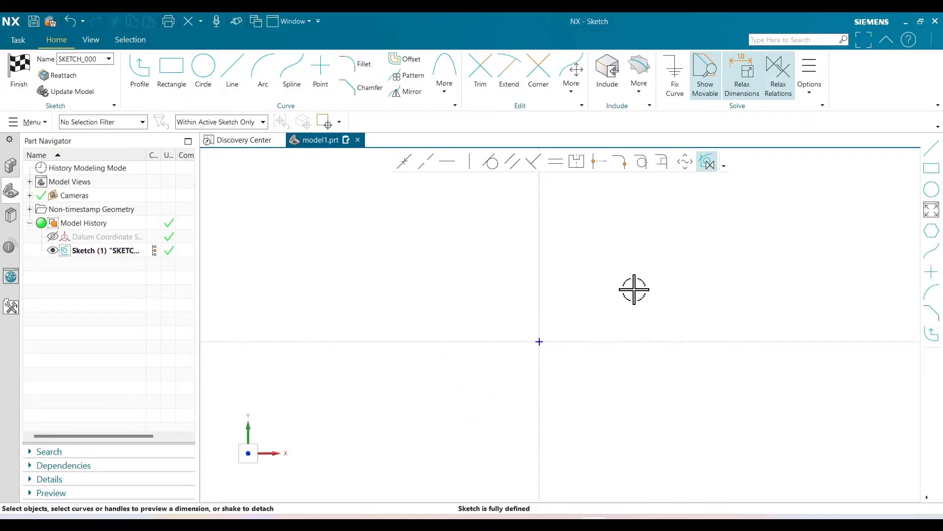
# Sketch a rising line about 730 long above the origin and a shorter, steep line below its right half.
pyautogui.click(232, 74)
pyautogui.click(432, 307)
pyautogui.click(663, 228)
pyautogui.click(634, 282)
pyautogui.click(589, 399)
pyautogui.press('Escape')
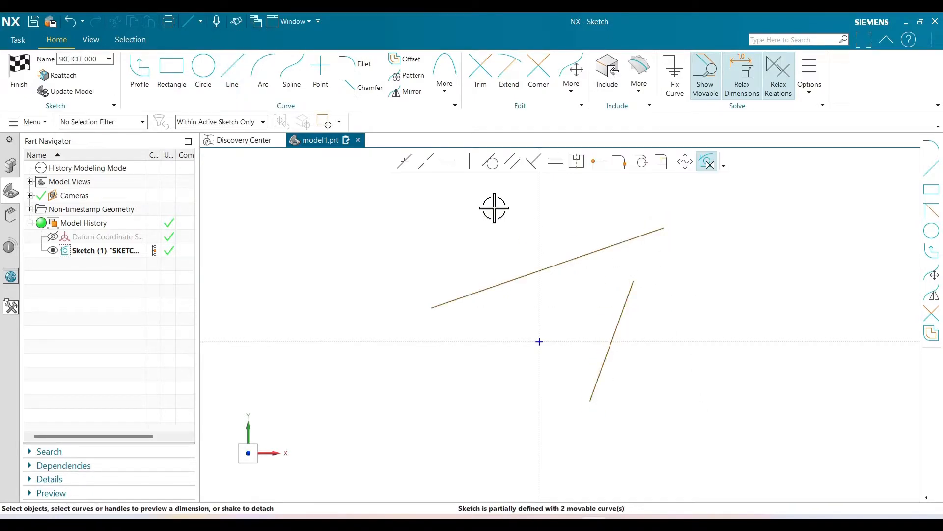
# Make the long rising line horizontal and the short steep line vertical.
pyautogui.click(489, 287)
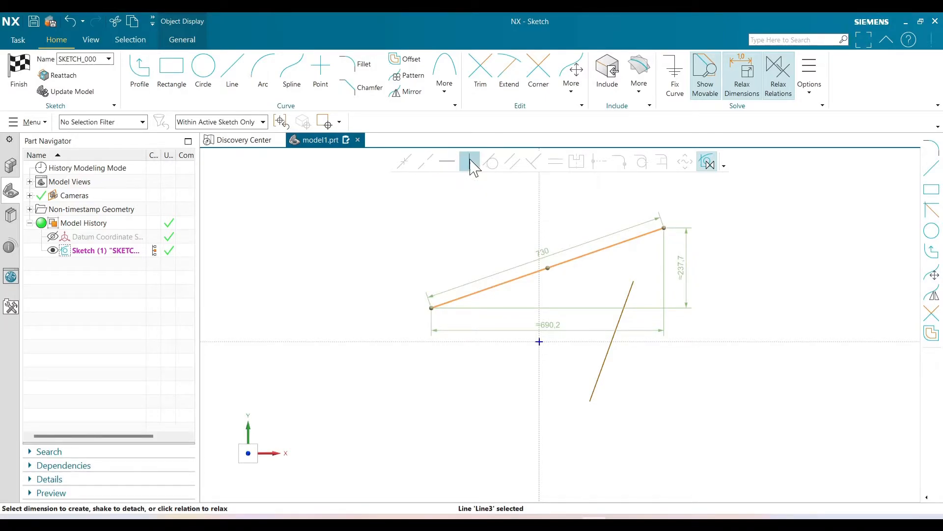
pyautogui.click(448, 163)
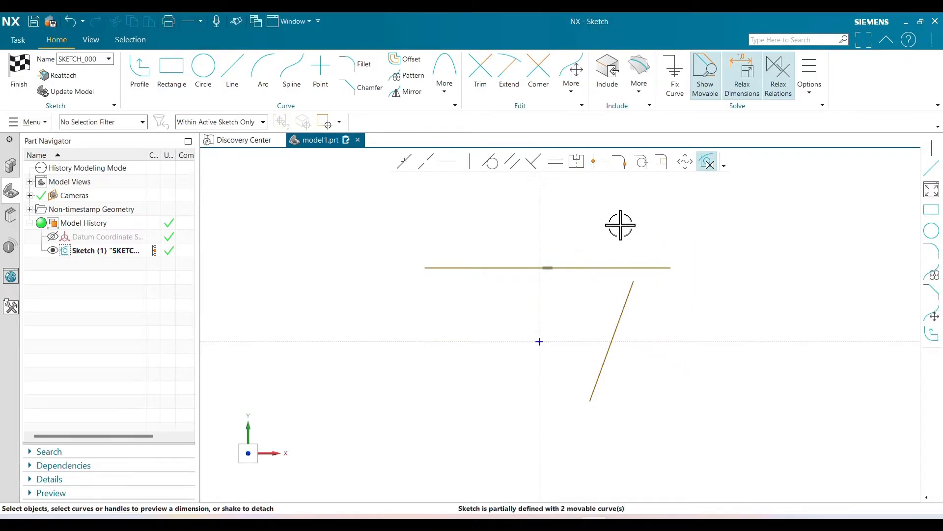
pyautogui.click(626, 302)
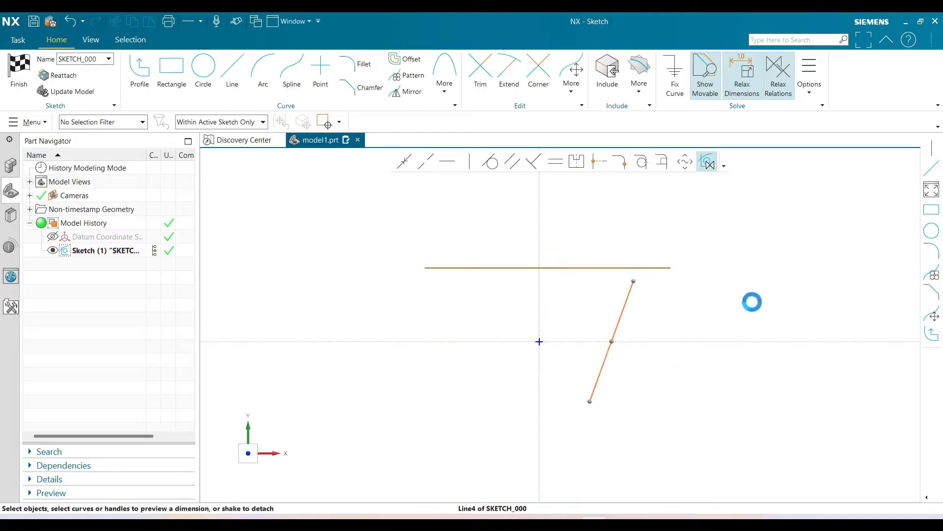
pyautogui.click(469, 165)
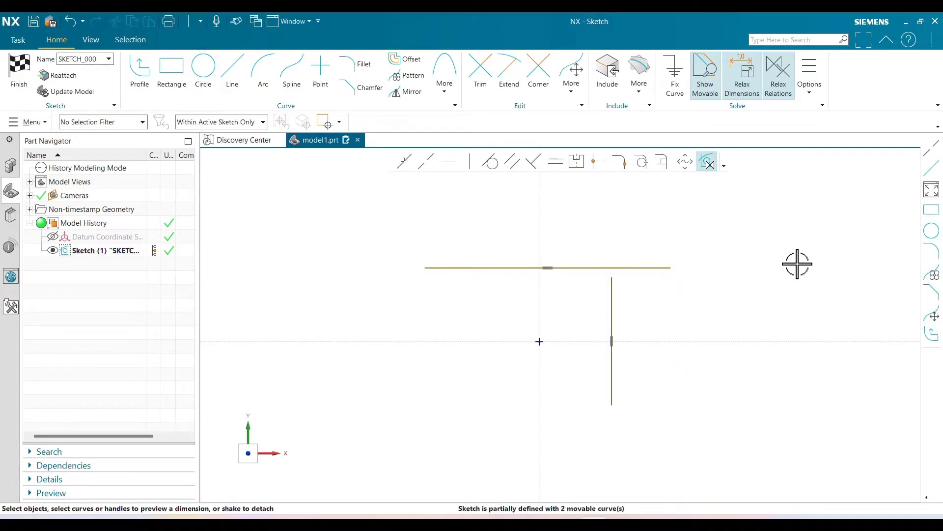
# Sketch four separate circles below and left of the origin, with the lowest about 100 and the one beside it about 144 in diameter.
pyautogui.click(203, 68)
pyautogui.click(462, 274)
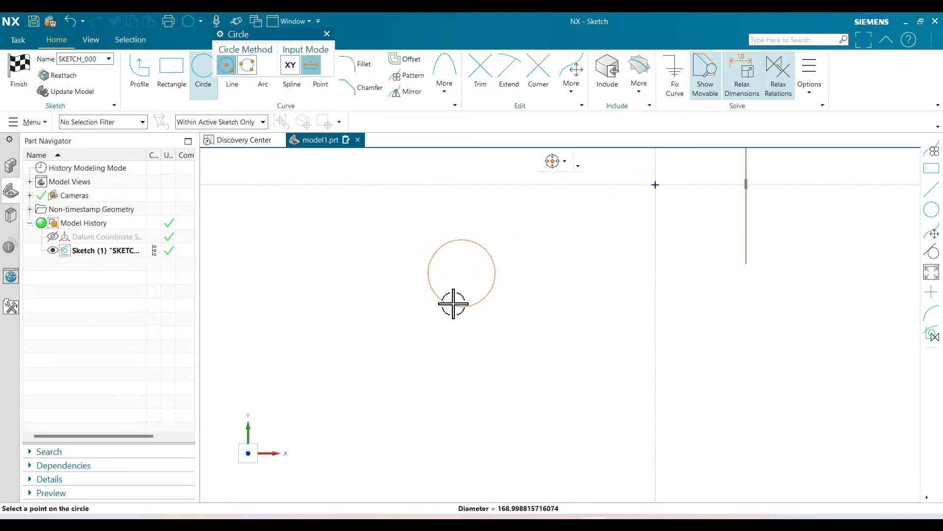
pyautogui.click(483, 293)
pyautogui.click(589, 226)
pyautogui.click(581, 256)
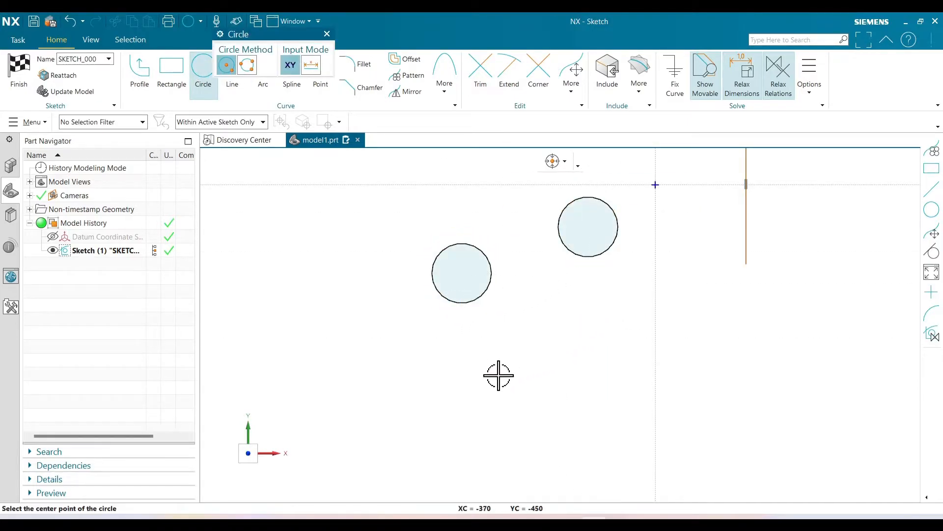
pyautogui.click(499, 375)
pyautogui.click(493, 393)
pyautogui.click(568, 328)
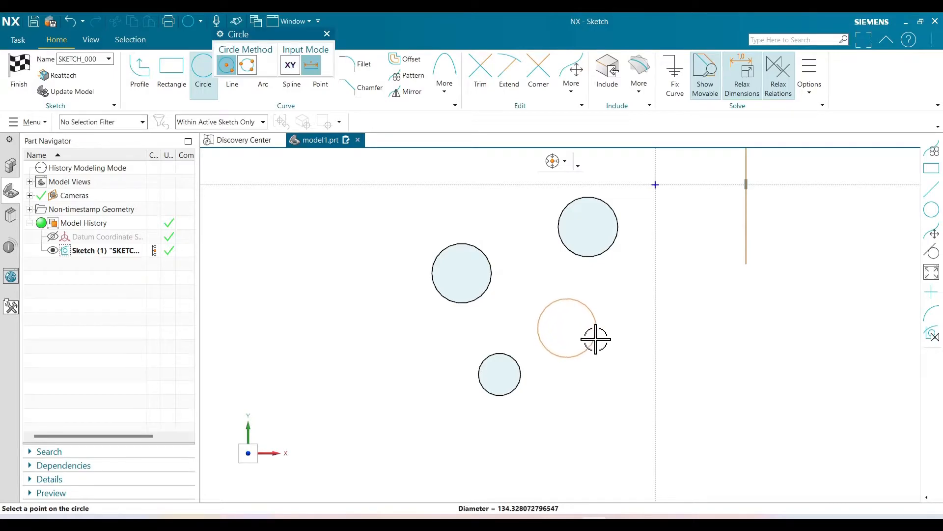
pyautogui.click(596, 339)
pyautogui.press('Escape')
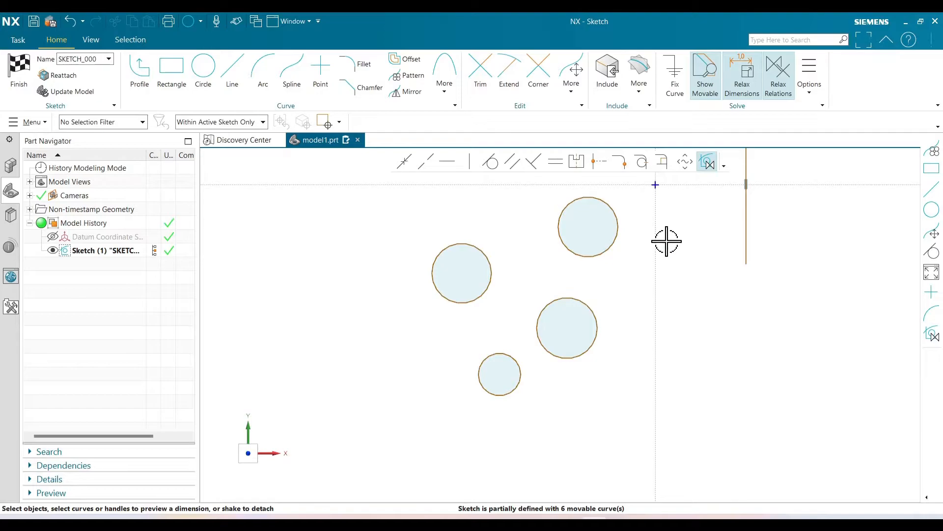
# Align the centers of the two upper circles horizontally and move the right one to test the relation.
pyautogui.click(583, 257)
pyautogui.click(589, 227)
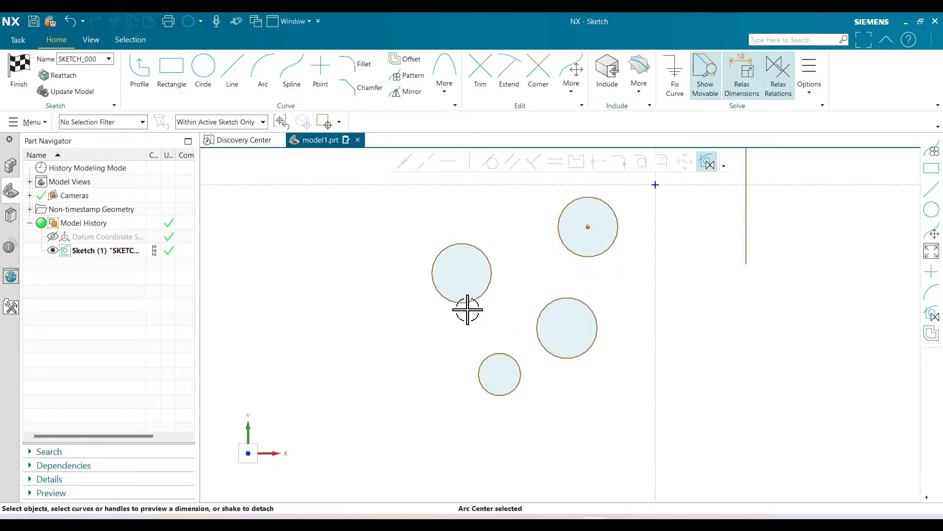
pyautogui.click(462, 271)
pyautogui.click(462, 273)
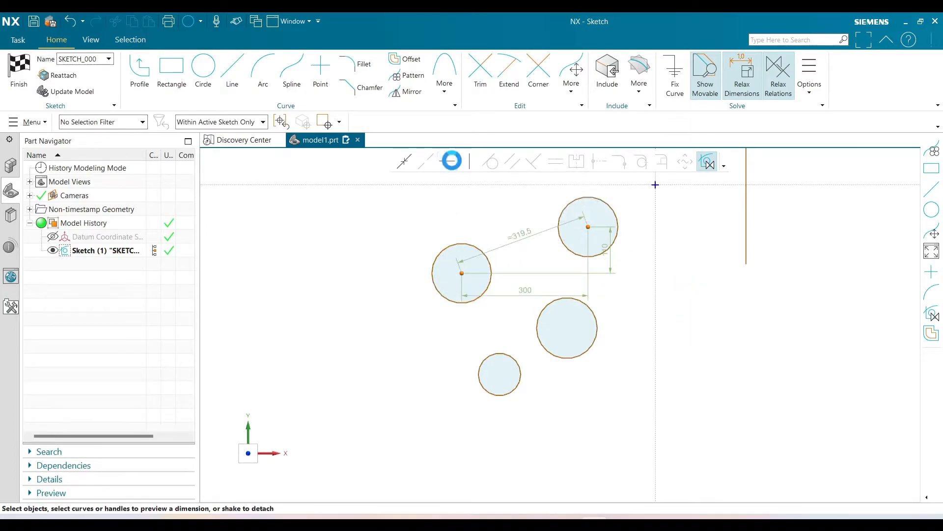
pyautogui.click(447, 161)
pyautogui.moveTo(586, 241); pyautogui.dragTo(571, 219)
# Align the center of the larger lower circle vertically with the center of the upper-right circle.
pyautogui.click(594, 311)
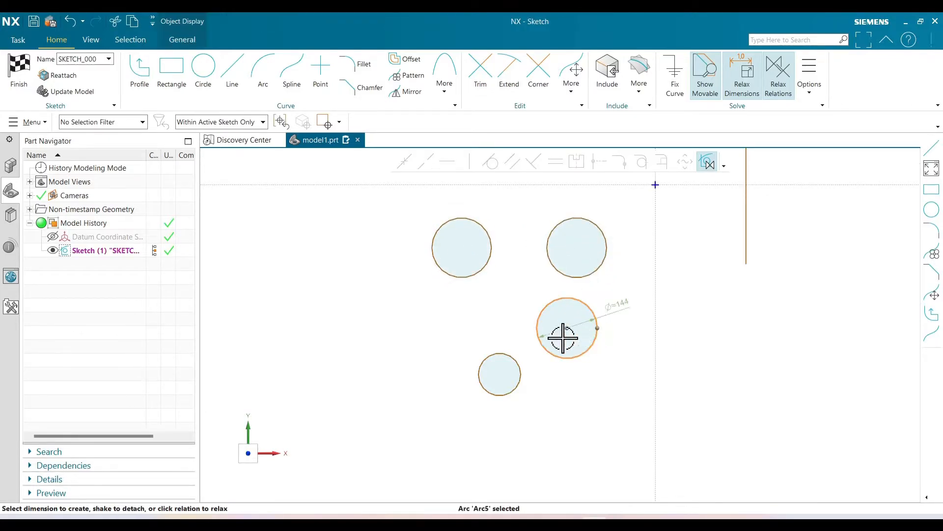
pyautogui.click(567, 328)
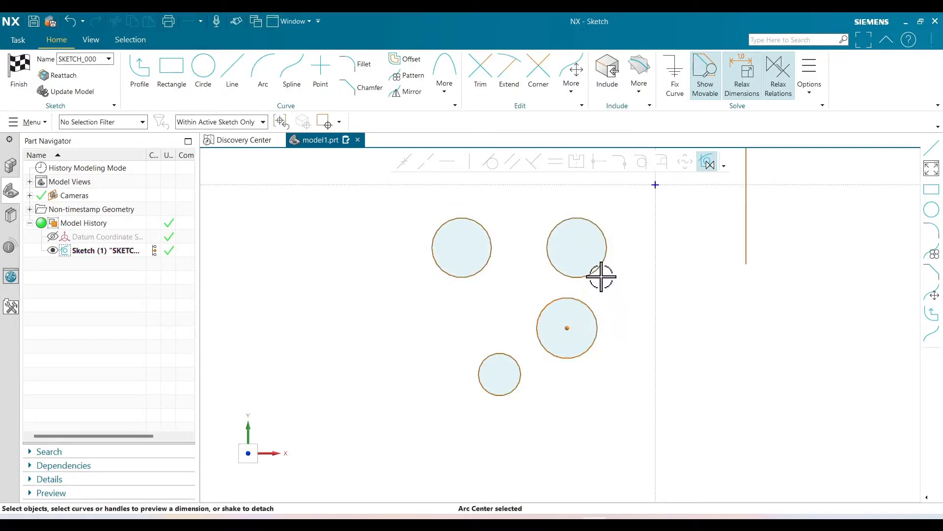
pyautogui.click(582, 248)
pyautogui.click(577, 247)
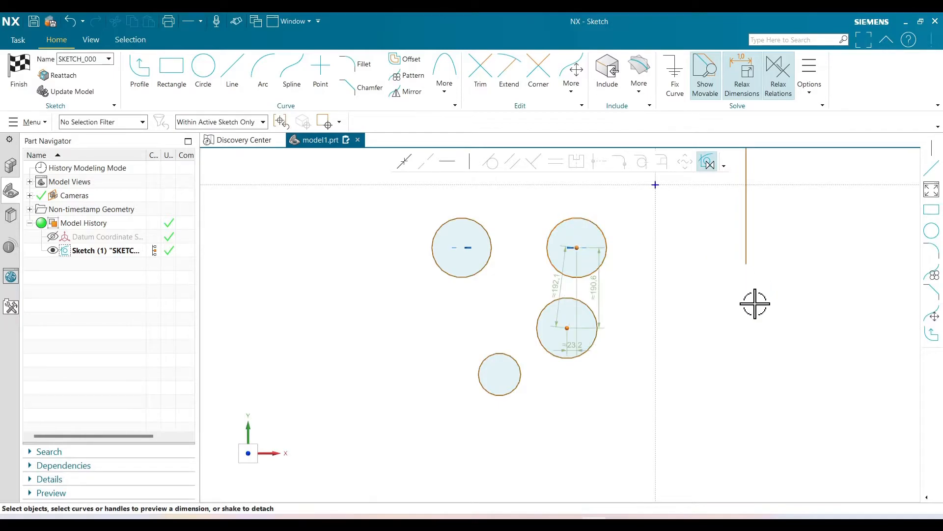
pyautogui.click(474, 164)
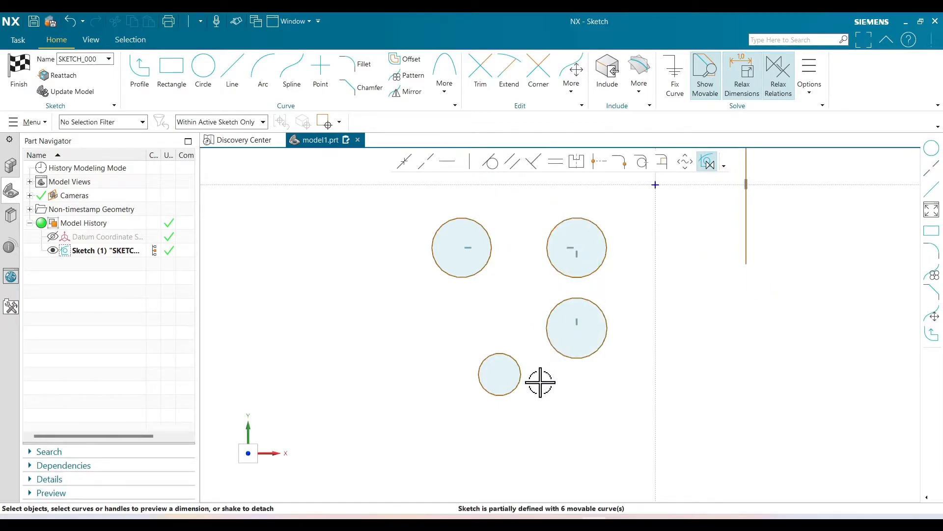
# Align the small circle's center horizontally with the larger lower circle's center and move the small circle to the left.
pyautogui.click(500, 380)
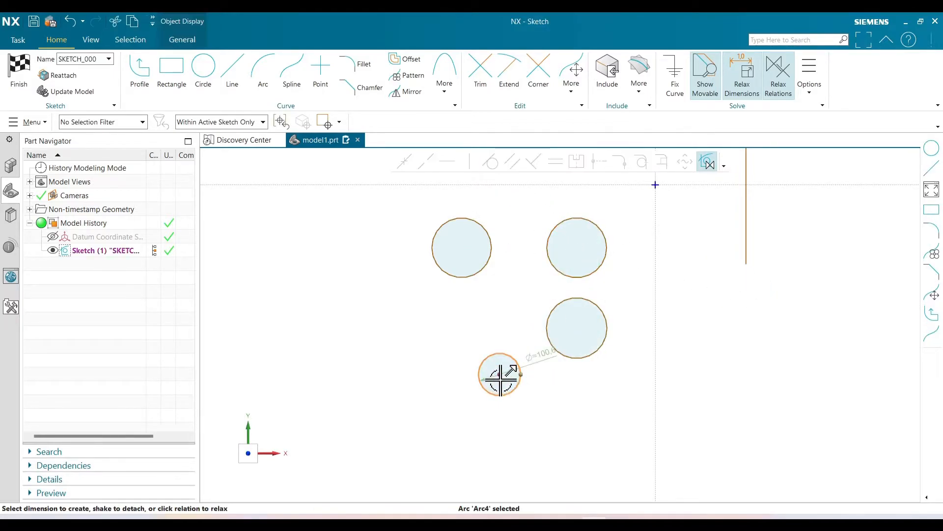
pyautogui.click(499, 375)
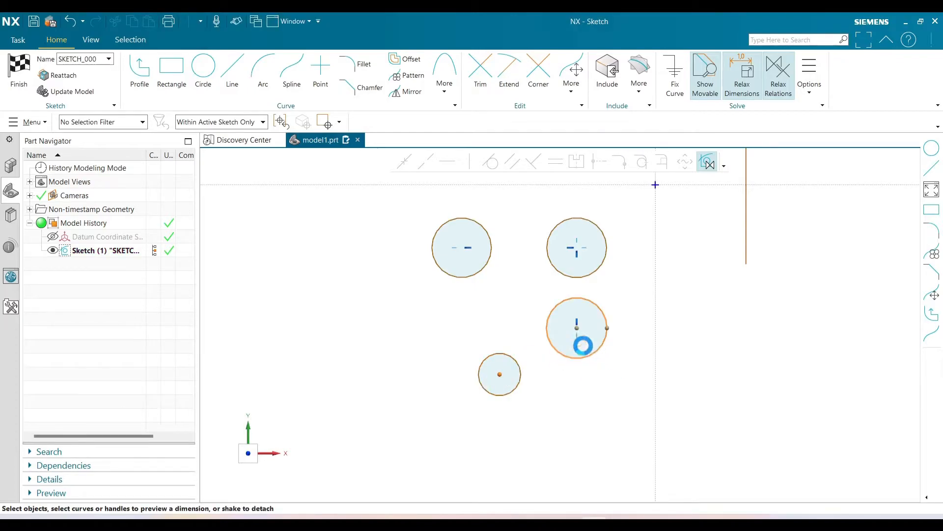
pyautogui.click(577, 325)
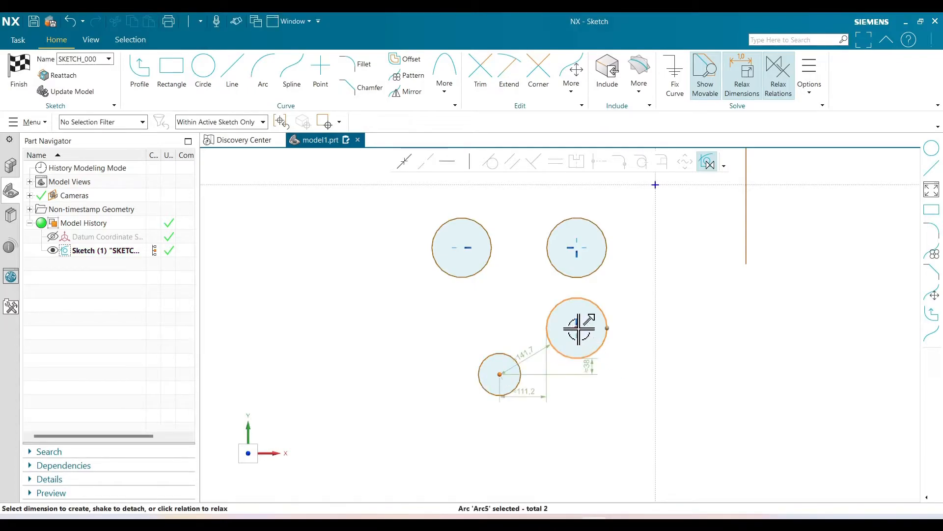
pyautogui.click(447, 161)
pyautogui.moveTo(503, 352); pyautogui.dragTo(444, 375)
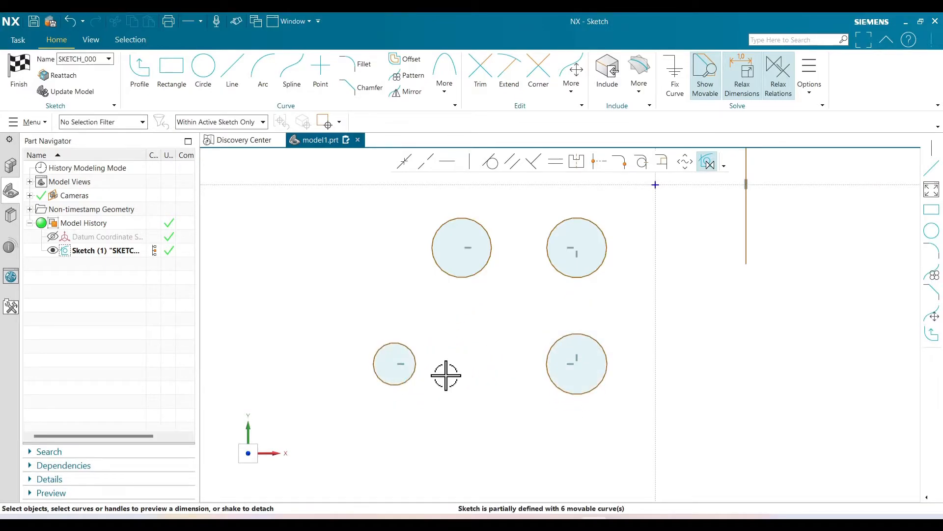
# Align the small circle's center vertically with the upper-left circle's center and move the circles to test the rectangular arrangement.
pyautogui.click(411, 344)
pyautogui.click(396, 364)
pyautogui.click(483, 269)
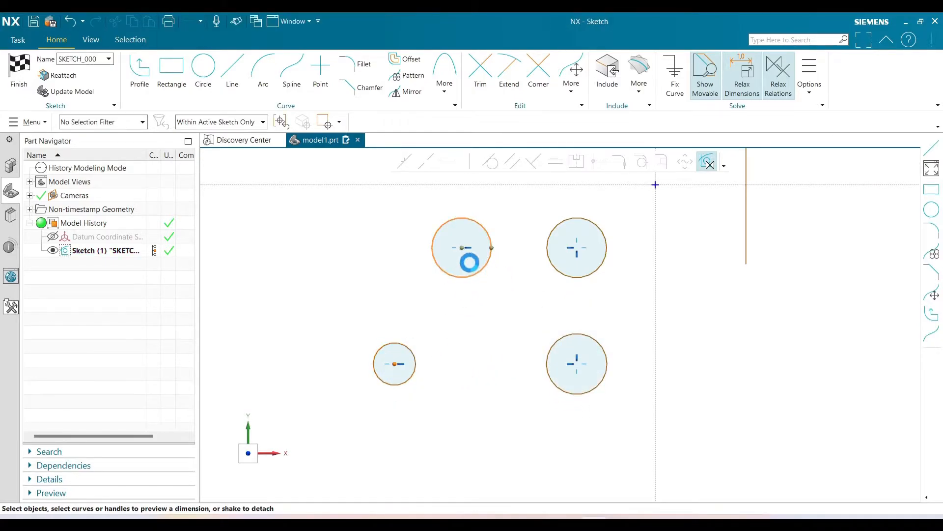
pyautogui.click(462, 247)
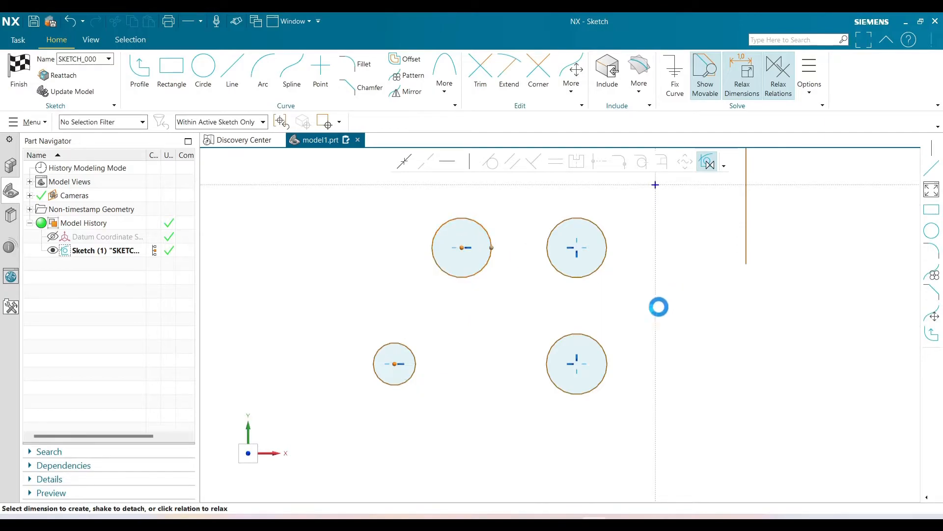
pyautogui.click(471, 163)
pyautogui.moveTo(483, 270)
pyautogui.mouseDown()
pyautogui.moveTo(522, 307)
pyautogui.moveTo(467, 265)
pyautogui.moveTo(468, 275)
pyautogui.mouseUp()
pyautogui.moveTo(559, 348)
pyautogui.mouseDown()
pyautogui.moveTo(509, 299)
pyautogui.moveTo(552, 360)
pyautogui.mouseUp()
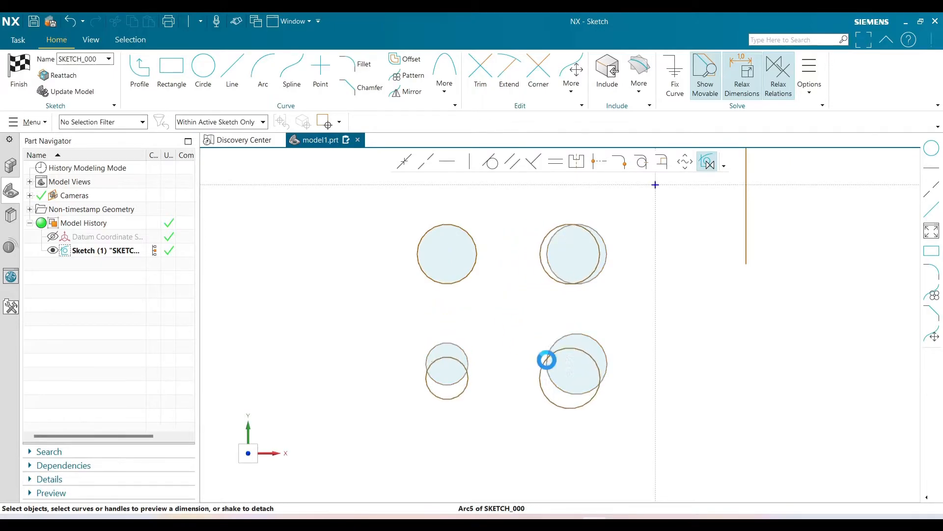
# Delete the four aligned circles and the two lines to clear the sketch.
pyautogui.scroll(-4, 491, 344)
pyautogui.scroll(1, 543, 339)
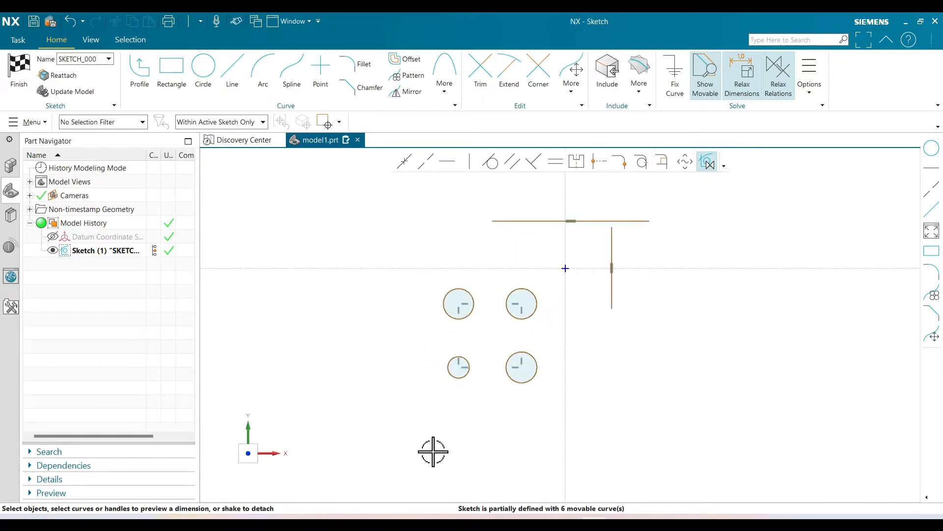
pyautogui.moveTo(417, 283); pyautogui.dragTo(556, 413)
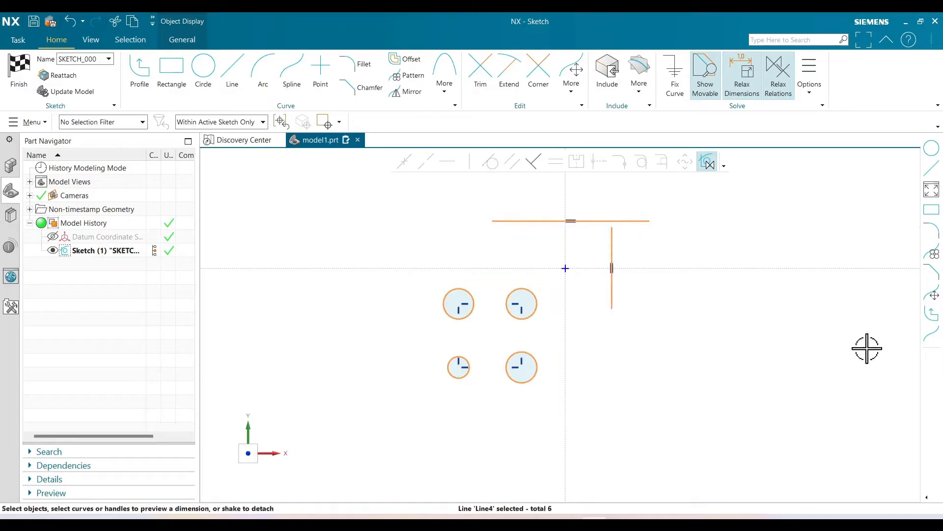
pyautogui.press('Delete')
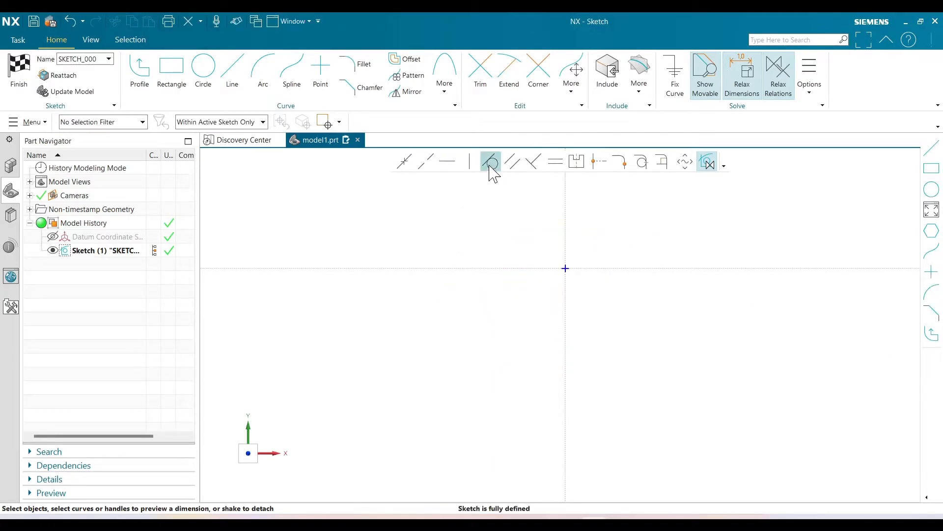
# Sketch a wide three-point arc bulging upward just below the horizontal sketch axis.
pyautogui.click(263, 76)
pyautogui.click(394, 345)
pyautogui.click(476, 300)
pyautogui.click(636, 348)
pyautogui.press('Escape')
# Draw a gently rising line about 1520 long just above the arc.
pyautogui.click(252, 91)
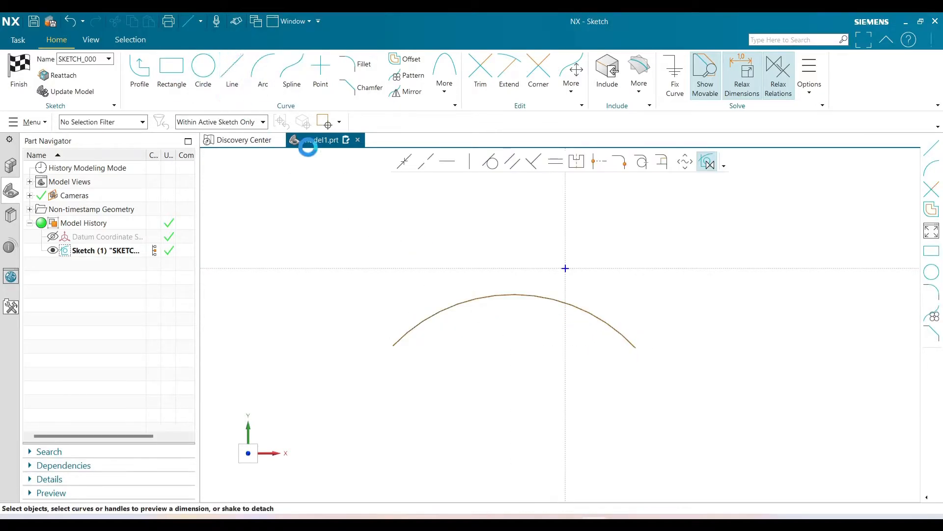
pyautogui.click(339, 309)
pyautogui.click(659, 241)
pyautogui.press('Escape')
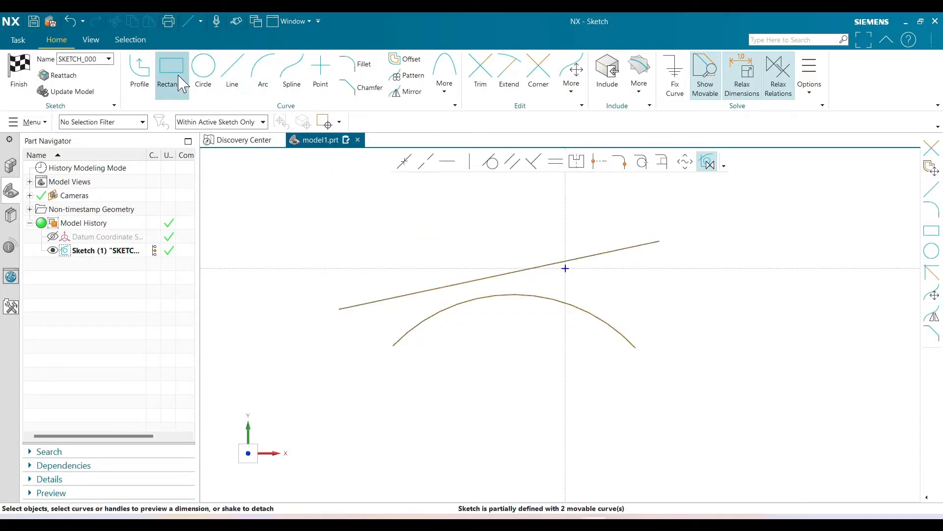
# Draw a circle about 390 in diameter above the right half of the sloped line.
pyautogui.click(203, 73)
pyautogui.click(541, 206)
pyautogui.click(509, 234)
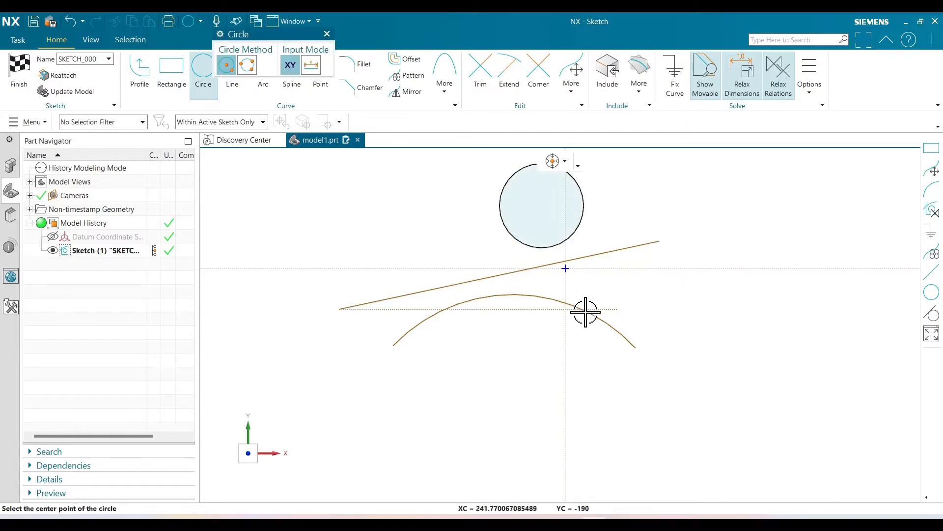
pyautogui.keyDown('shift'); pyautogui.moveTo(598, 310); pyautogui.dragTo(589, 336, button='middle'); pyautogui.keyUp('shift')
pyautogui.press('Escape')
pyautogui.click(204, 84)
pyautogui.click(376, 268)
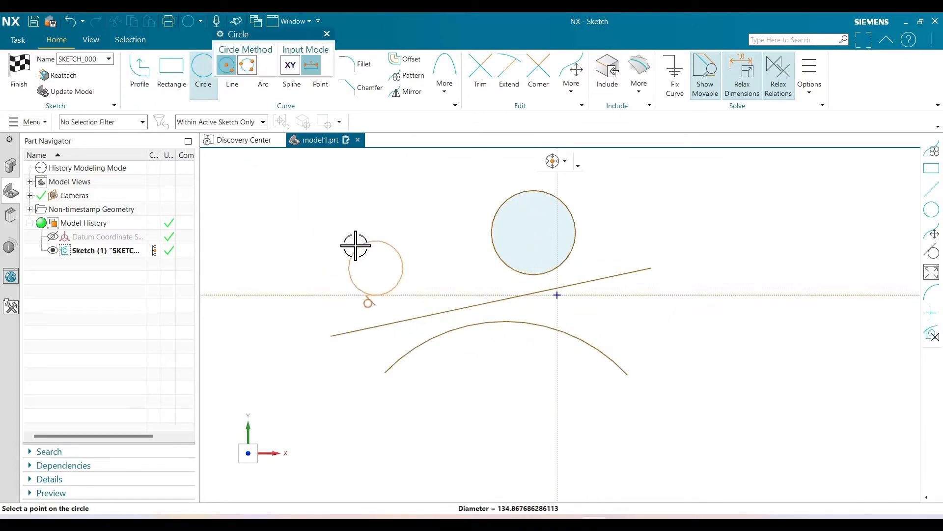
pyautogui.click(388, 323)
pyautogui.press('Escape')
pyautogui.hotkey('ctrl', 'z')
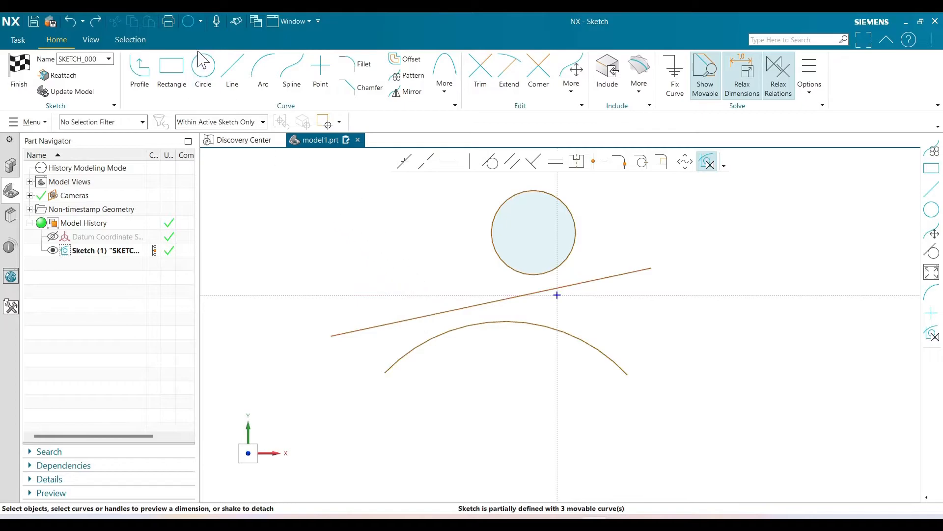
# Draw a second circle about 406 in diameter above the left half of the sloped line.
pyautogui.click(202, 75)
pyautogui.click(398, 259)
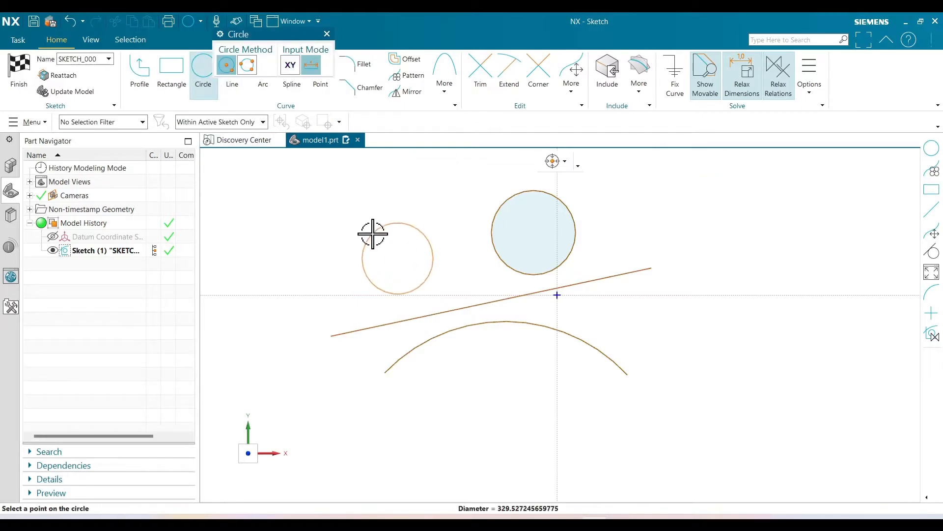
pyautogui.click(367, 228)
pyautogui.press('Escape')
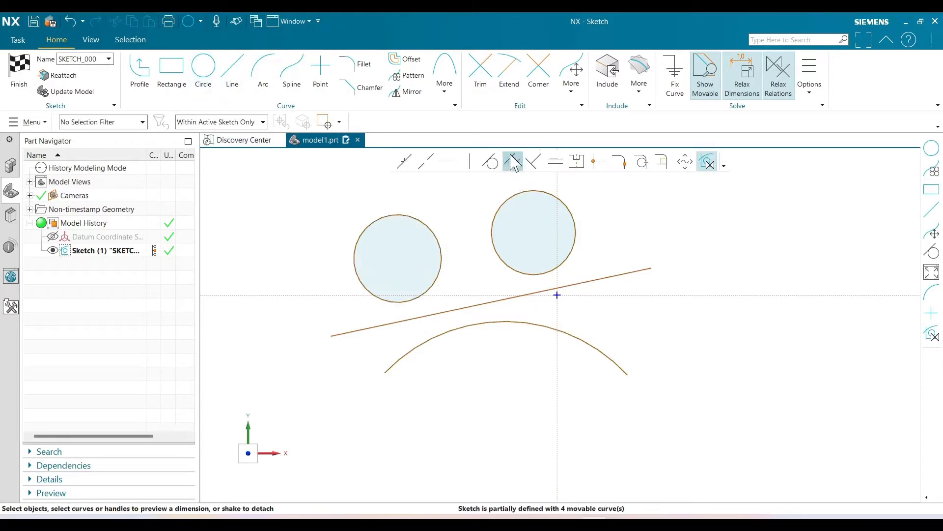
# Make the right circle tangent to the arc and the sloped line tangent to the left circle.
pyautogui.click(519, 278)
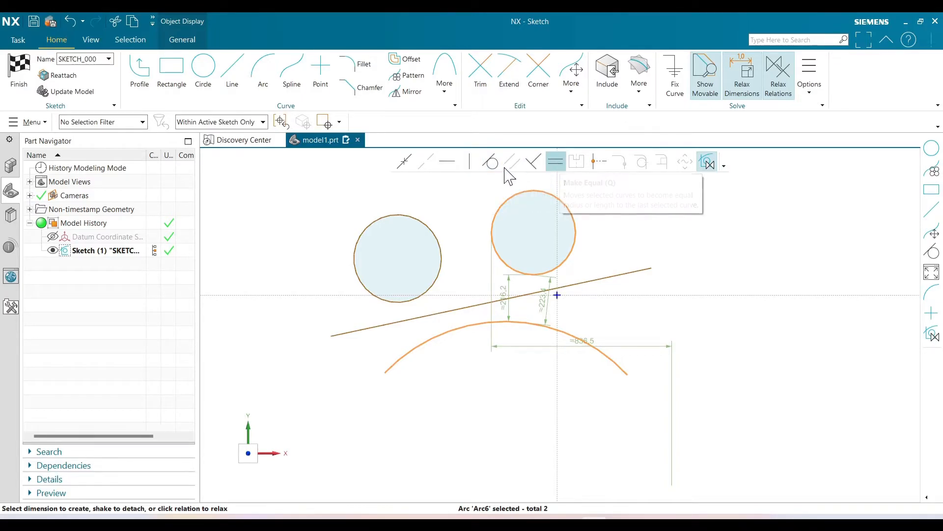
pyautogui.click(491, 162)
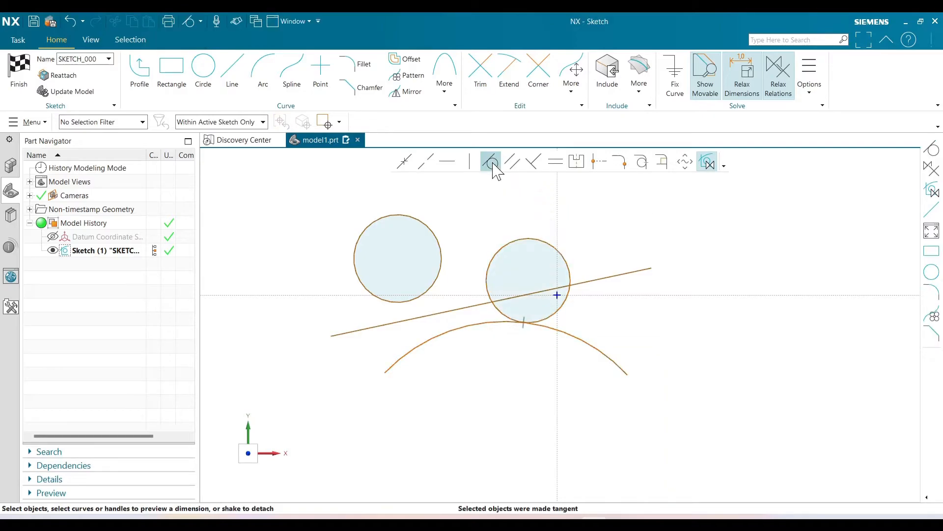
pyautogui.click(467, 307)
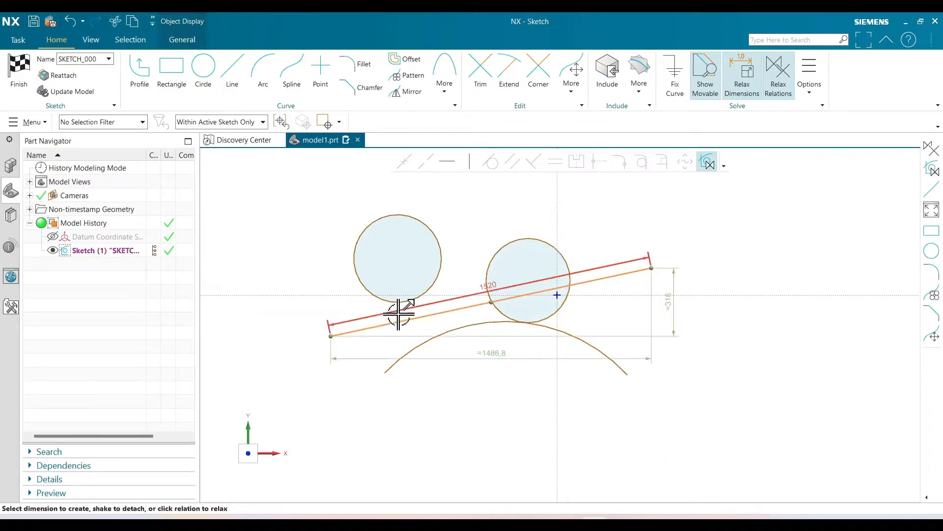
pyautogui.click(402, 303)
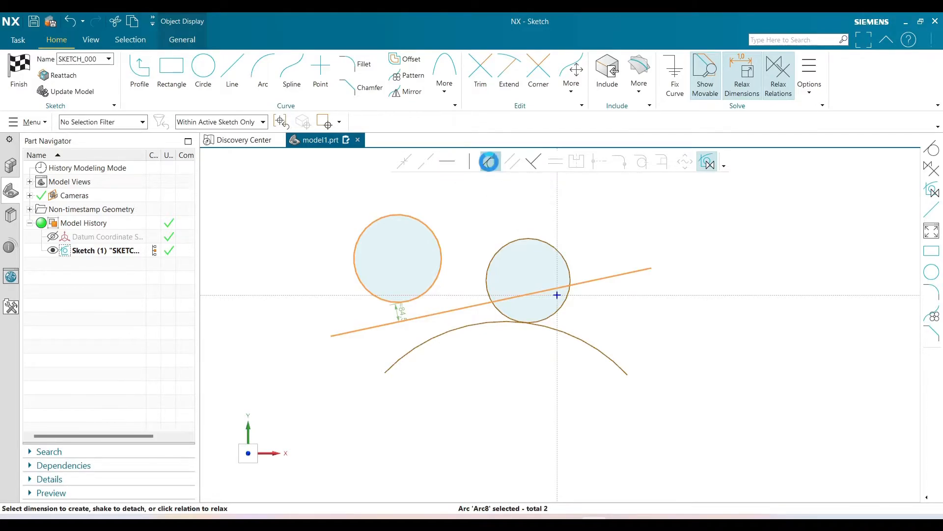
pyautogui.click(491, 162)
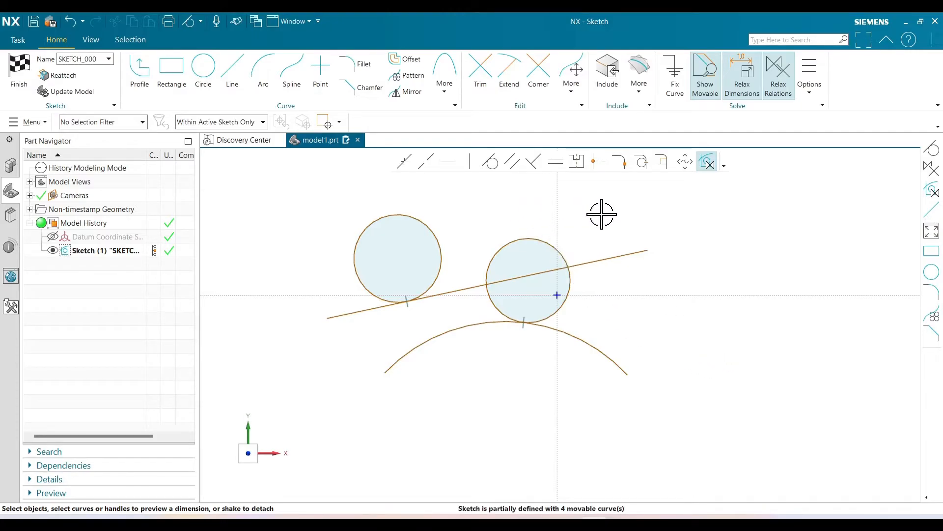
# Make the right circle equal in size to the left circle.
pyautogui.click(540, 239)
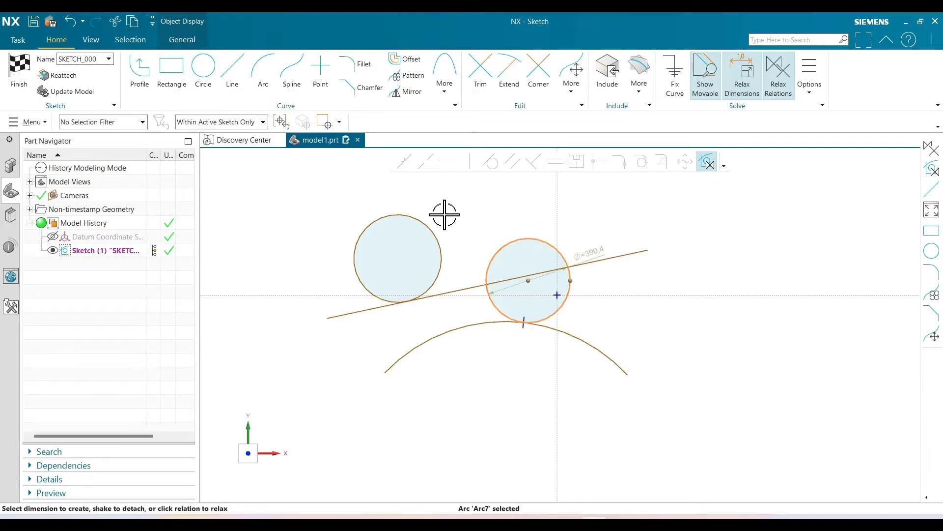
pyautogui.click(430, 225)
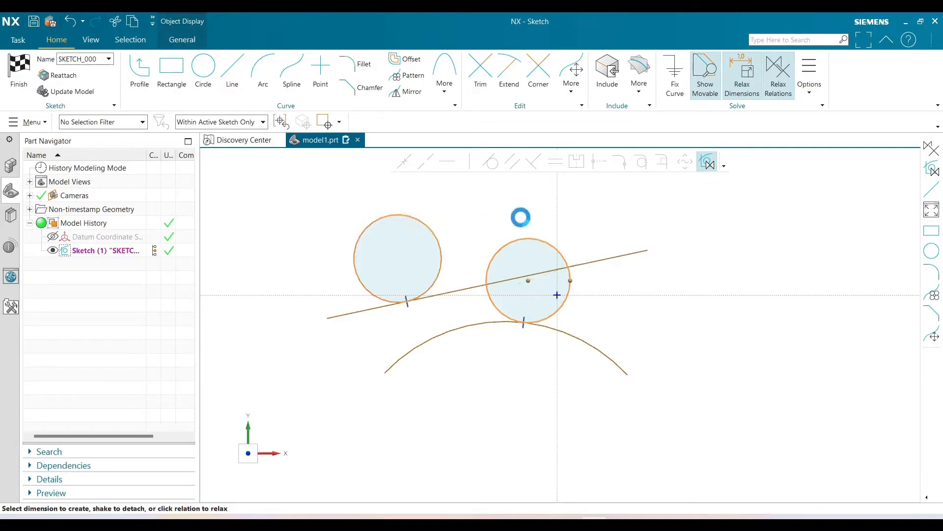
pyautogui.click(556, 166)
pyautogui.press('Escape')
# Dimension the left circle's diameter and test the equal relation with values of 600 and 350.
pyautogui.click(430, 226)
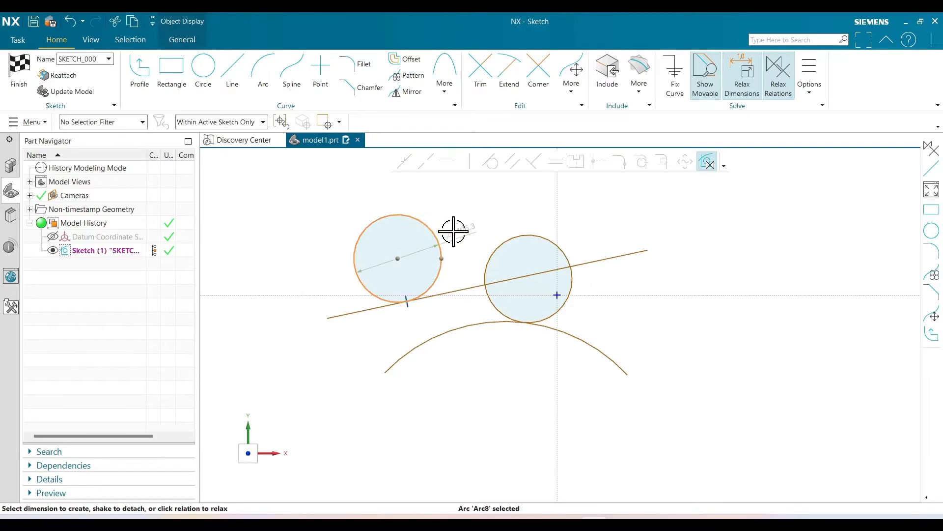
pyautogui.click(471, 224)
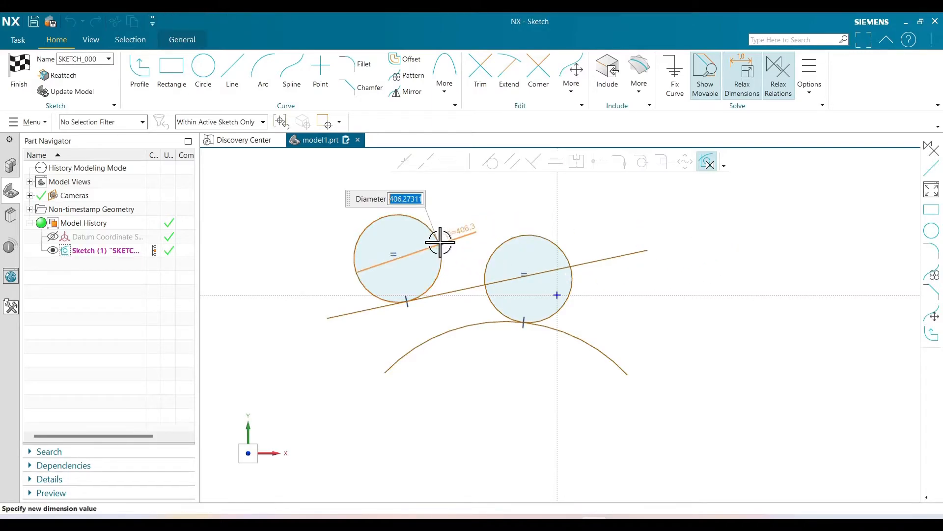
pyautogui.write('400')
pyautogui.press('Return')
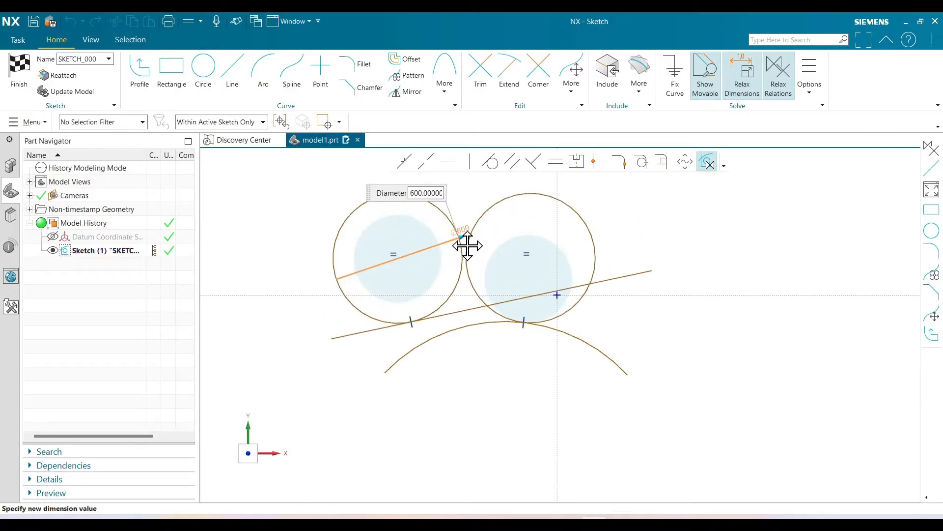
pyautogui.write('350')
pyautogui.press('Return')
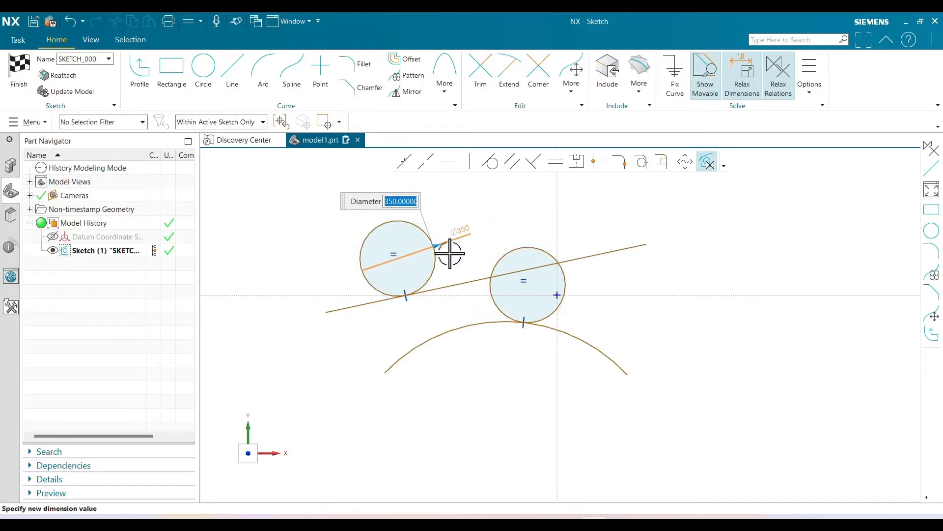
# Undo the diameter dimension, the equal and tangent relations, and both circles, keeping only the line and arc.
pyautogui.click(546, 285)
pyautogui.hotkey('ctrl', 'z')
pyautogui.hotkey('ctrl', 'z')
pyautogui.hotkey('ctrl', 'z')
pyautogui.hotkey('ctrl', 'z')
pyautogui.hotkey('ctrl', 'z')
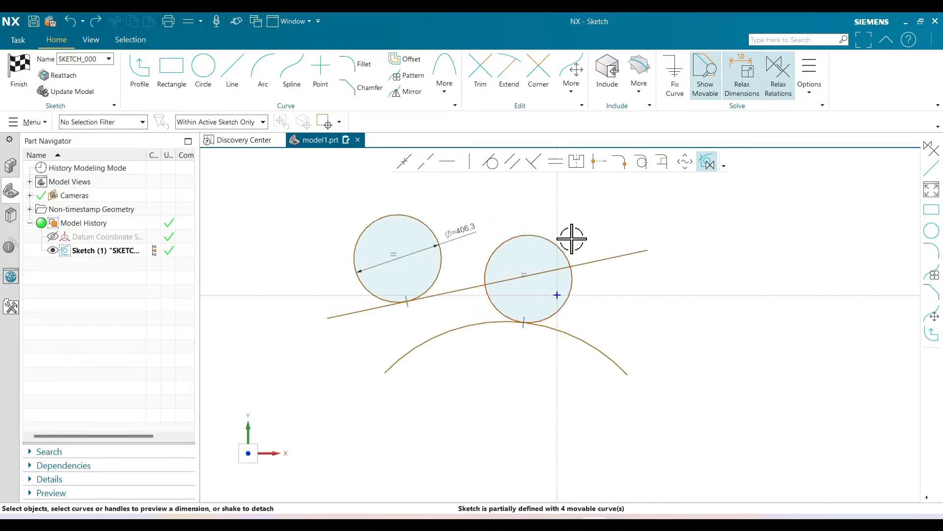
pyautogui.hotkey('ctrl', 'z')
pyautogui.hotkey('ctrl', 'z')
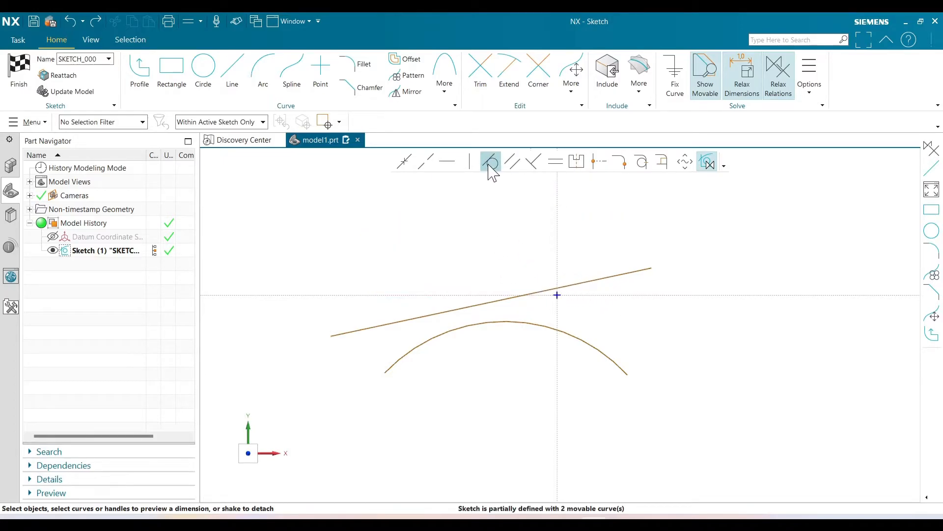
# Draw a downward-sloping line about 1650 long to the right of the existing line and arc.
pyautogui.scroll(-3, 457, 276)
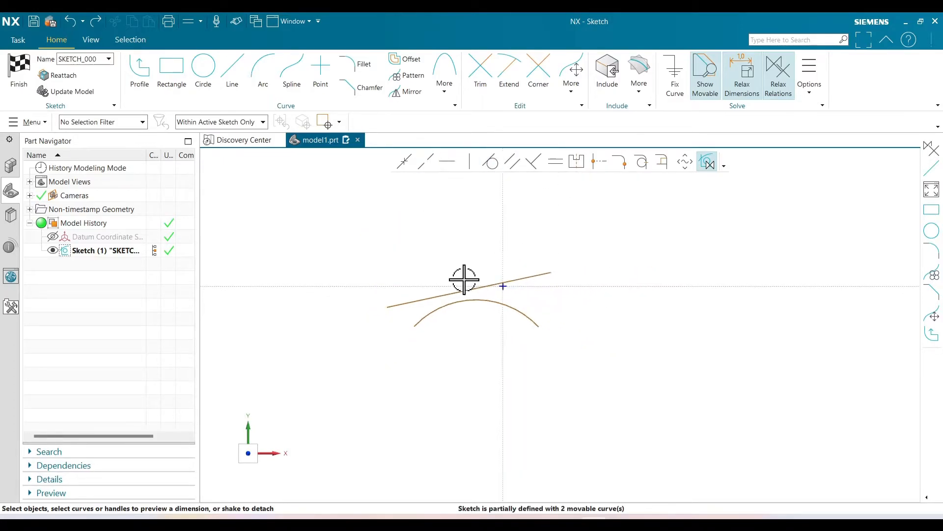
pyautogui.click(233, 86)
pyautogui.click(600, 249)
pyautogui.click(737, 358)
pyautogui.press('Escape')
# Make the new line collinear with the existing sloped line and move the geometry to test the relation.
pyautogui.scroll(1, 604, 263)
pyautogui.scroll(1, 603, 263)
pyautogui.click(609, 255)
pyautogui.click(499, 281)
pyautogui.click(427, 161)
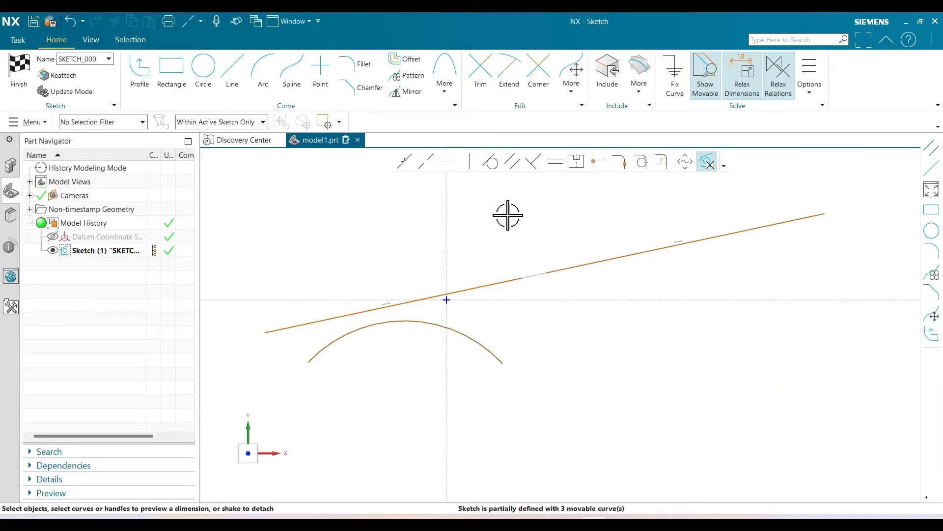
pyautogui.moveTo(603, 261)
pyautogui.mouseDown()
pyautogui.moveTo(621, 266)
pyautogui.moveTo(603, 238)
pyautogui.moveTo(569, 254)
pyautogui.moveTo(636, 226)
pyautogui.moveTo(571, 275)
pyautogui.mouseUp()
# Make the left collinear line horizontal.
pyautogui.click(648, 223)
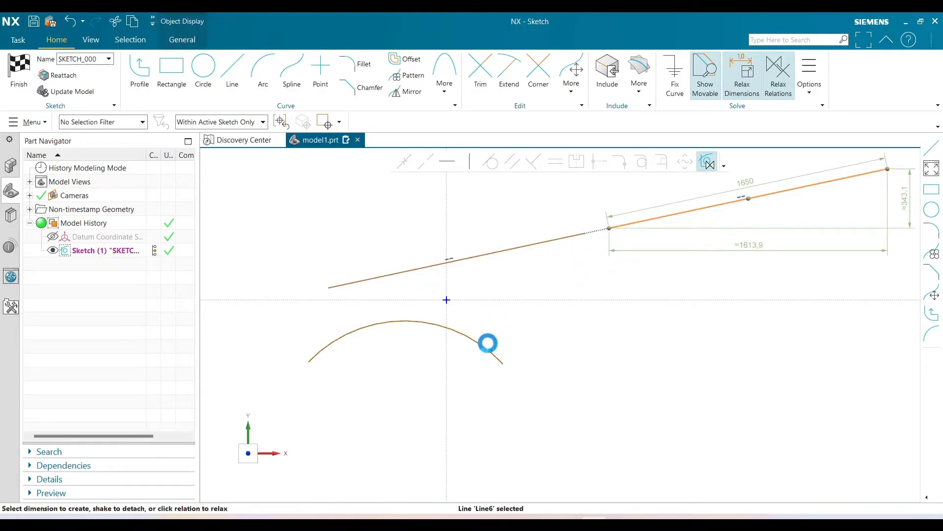
pyautogui.click(531, 268)
pyautogui.click(546, 244)
pyautogui.click(456, 164)
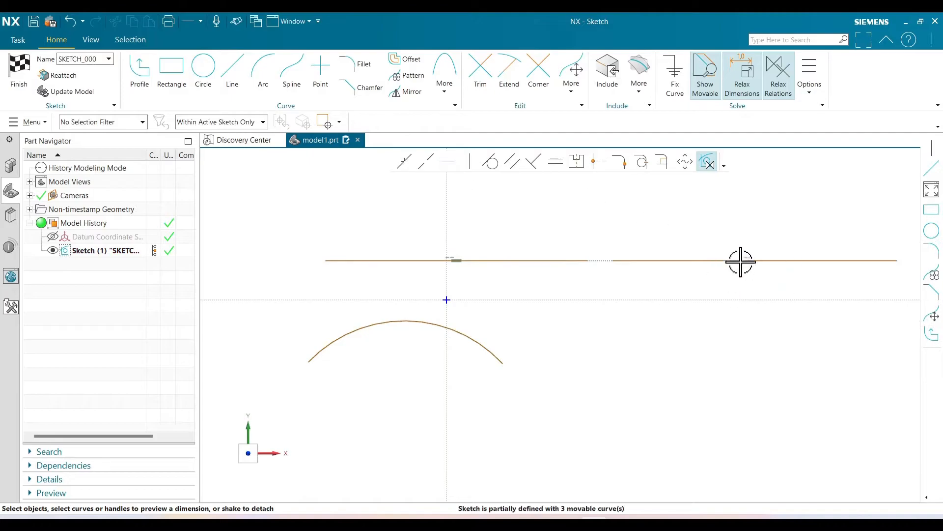
# Delete both collinear lines and the arc to clear the sketch.
pyautogui.click(649, 260)
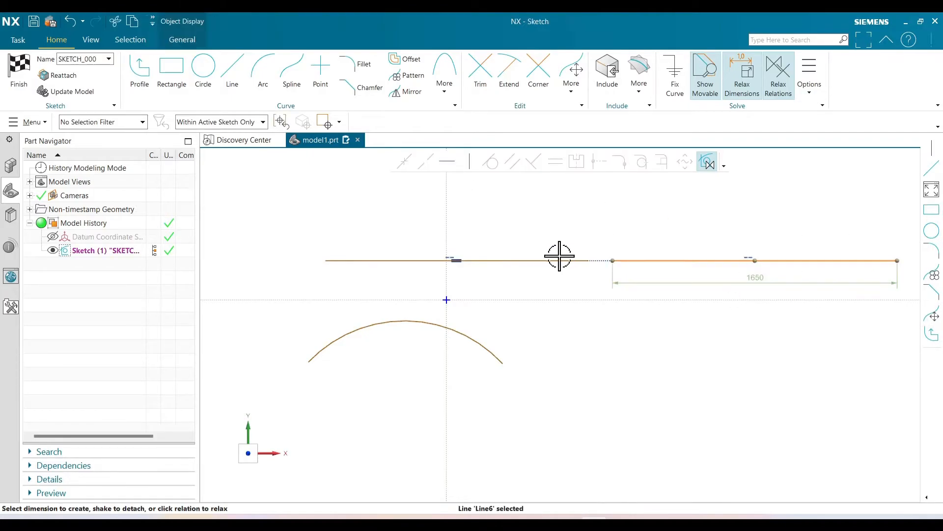
pyautogui.click(556, 260)
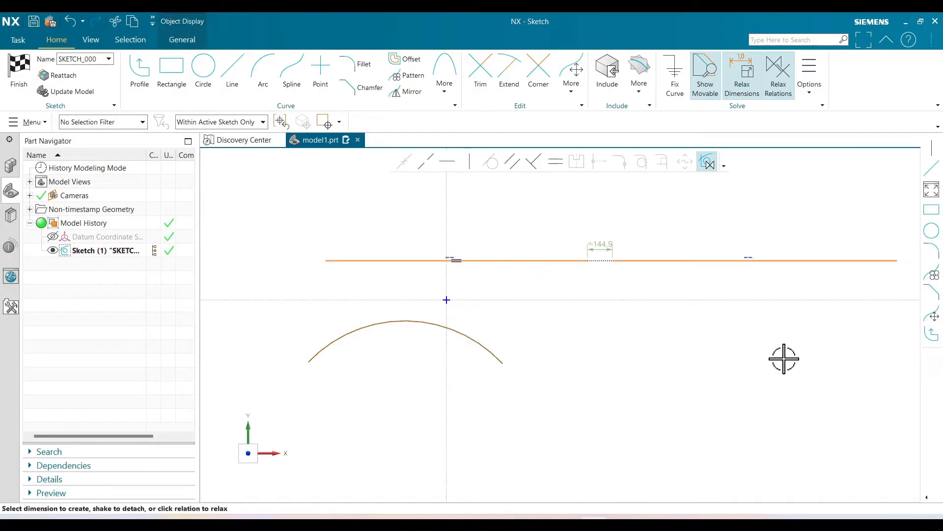
pyautogui.click(480, 339)
pyautogui.press('Delete')
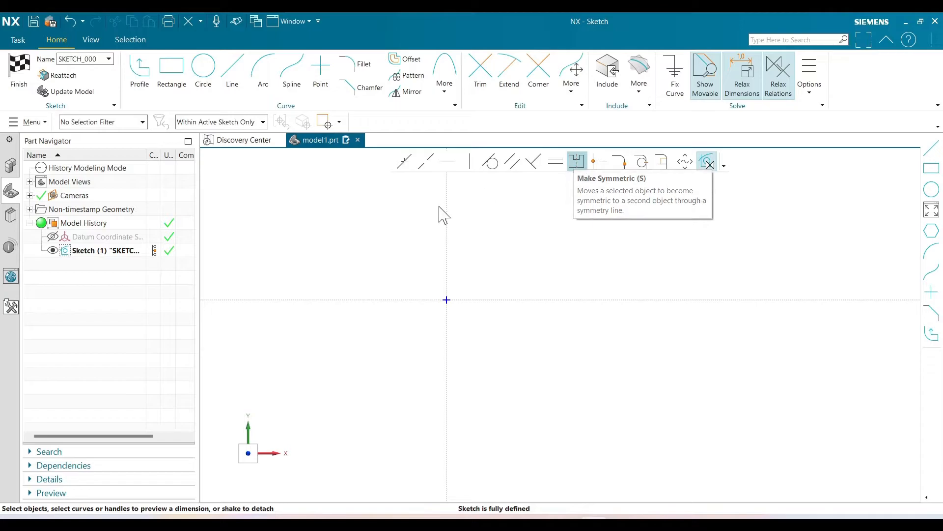
# Draw two vertical lines about 850 apart, one on each side of the vertical sketch axis.
pyautogui.click(233, 74)
pyautogui.click(411, 196)
pyautogui.click(411, 387)
pyautogui.click(557, 188)
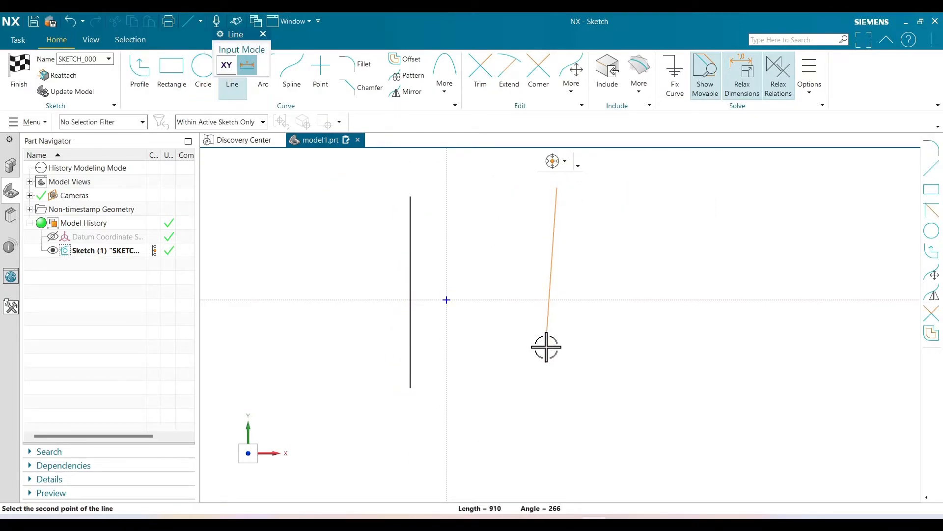
pyautogui.click(556, 378)
pyautogui.press('Escape')
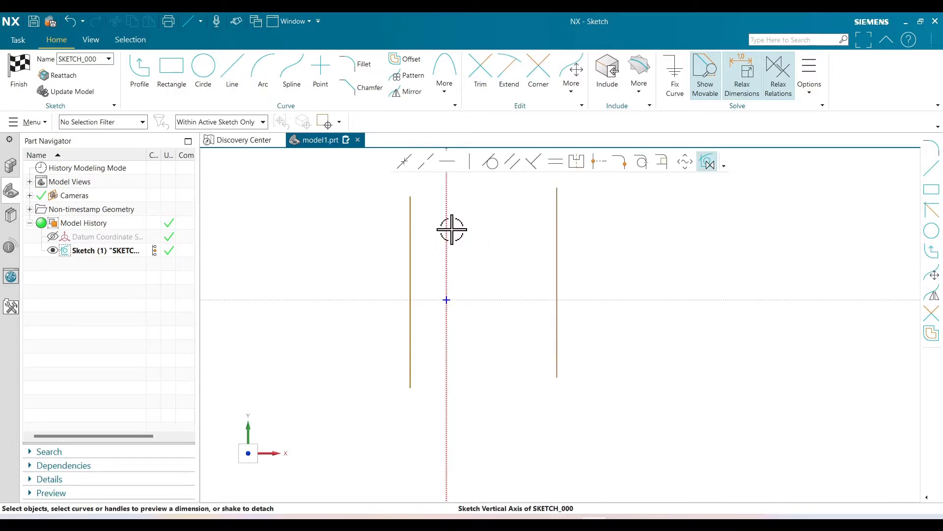
# Make the left vertical line symmetric to the right one about the vertical sketch axis.
pyautogui.click(411, 216)
pyautogui.click(558, 208)
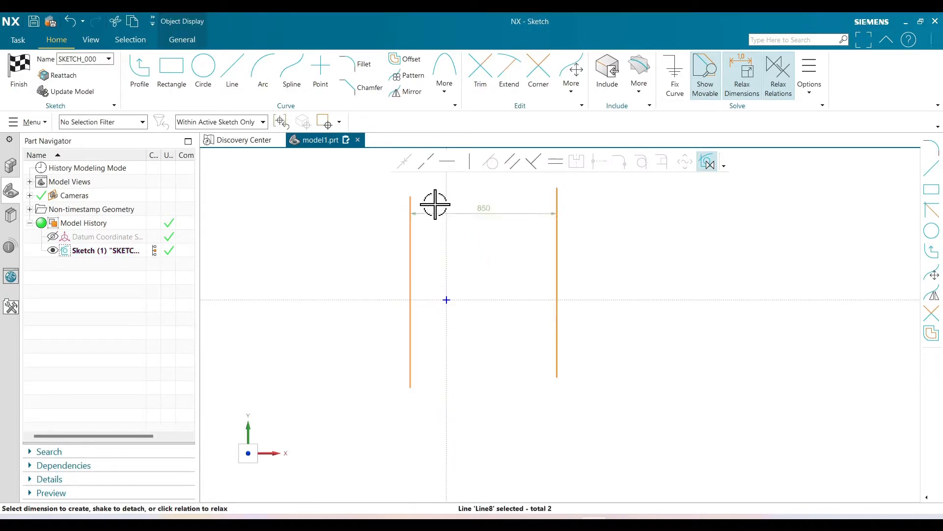
pyautogui.press('Escape')
pyautogui.click(445, 242)
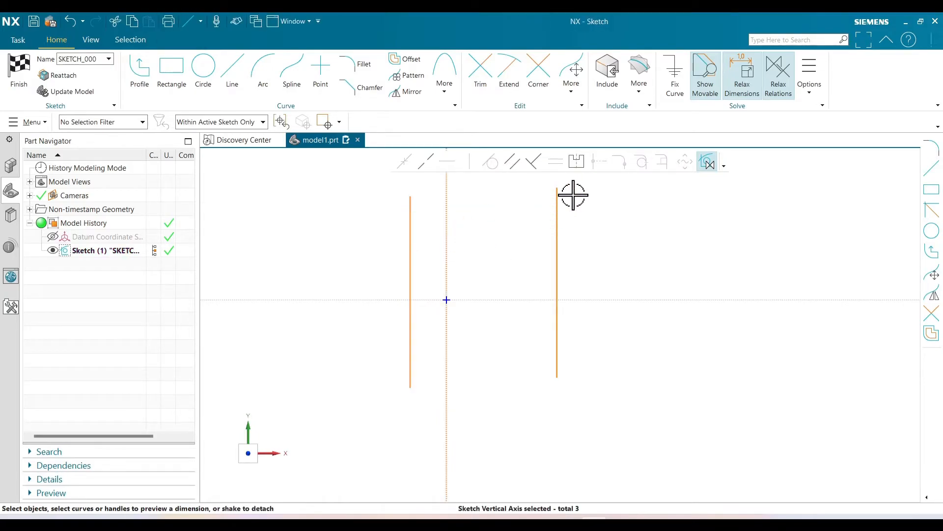
pyautogui.click(577, 167)
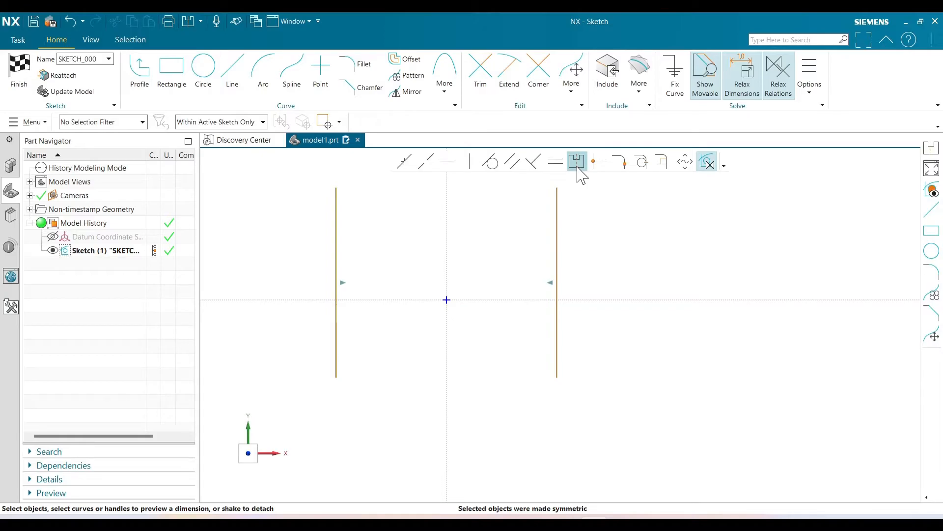
# Undo the last symmetry relation and make the right vertical line symmetric to the left one about the vertical sketch axis.
pyautogui.hotkey('ctrl', 'z')
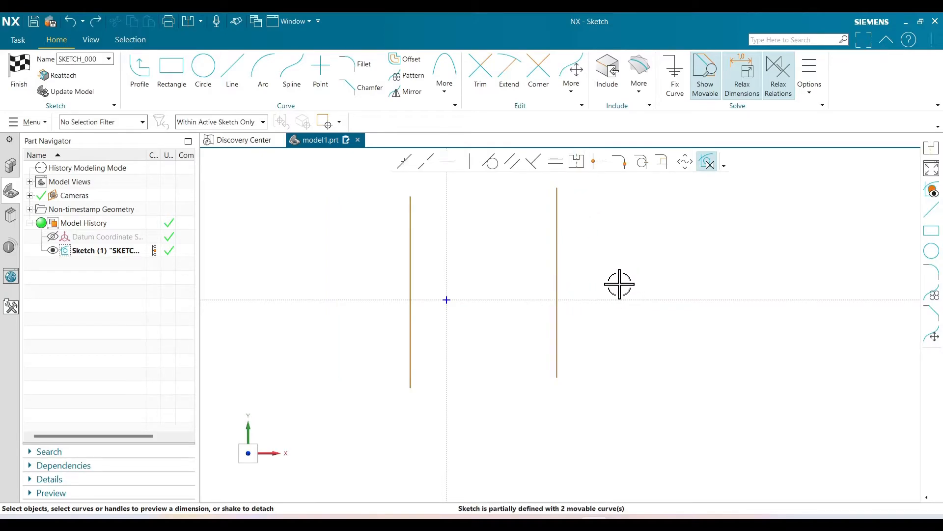
pyautogui.click(577, 162)
pyautogui.click(557, 226)
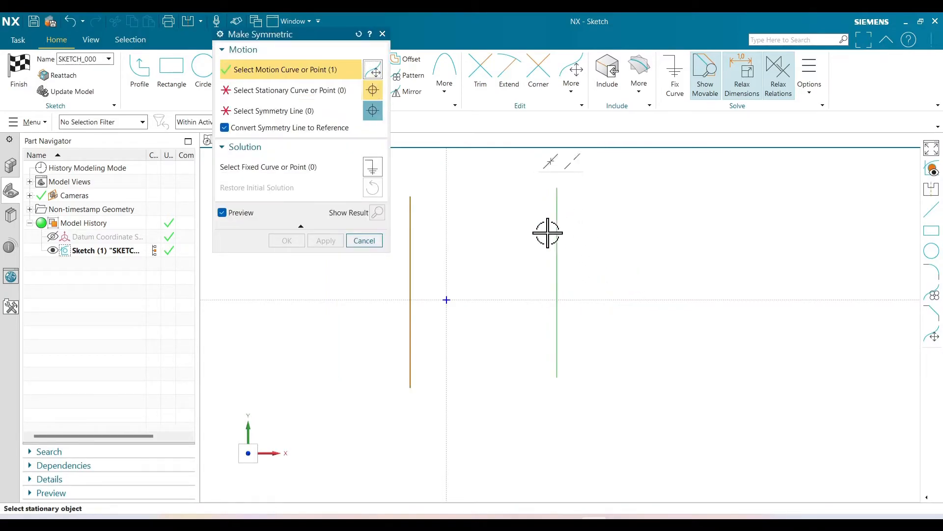
pyautogui.click(411, 210)
pyautogui.click(446, 205)
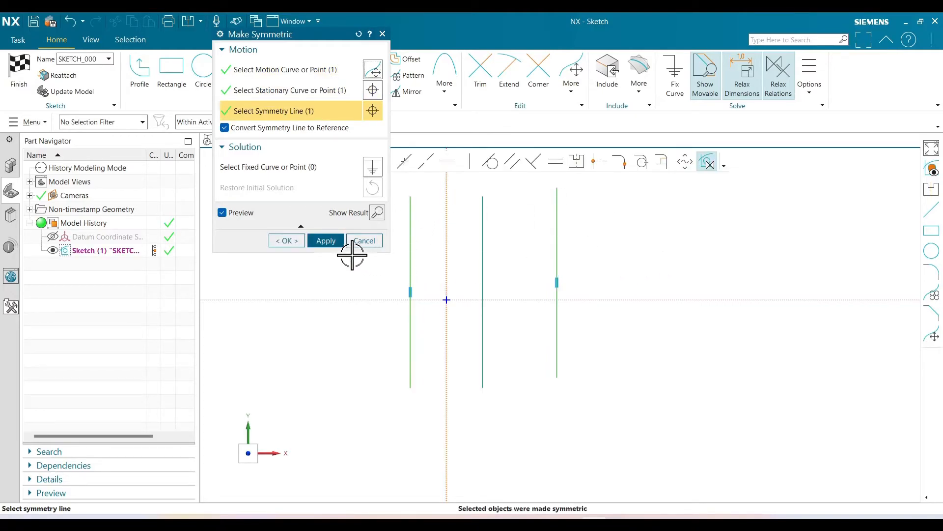
pyautogui.click(325, 240)
pyautogui.middleClick(410, 257)
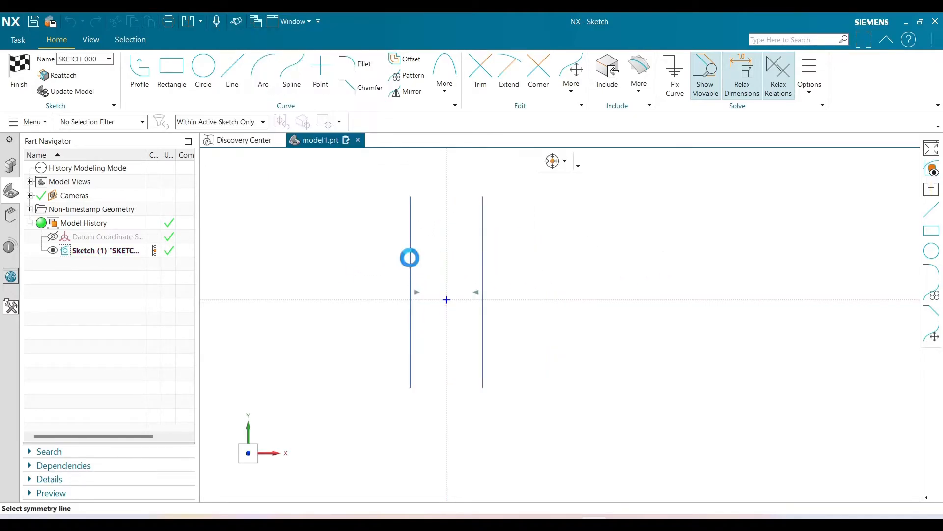
# Move the left line outward to test the symmetry, and delete both vertical lines.
pyautogui.moveTo(409, 251); pyautogui.dragTo(369, 253)
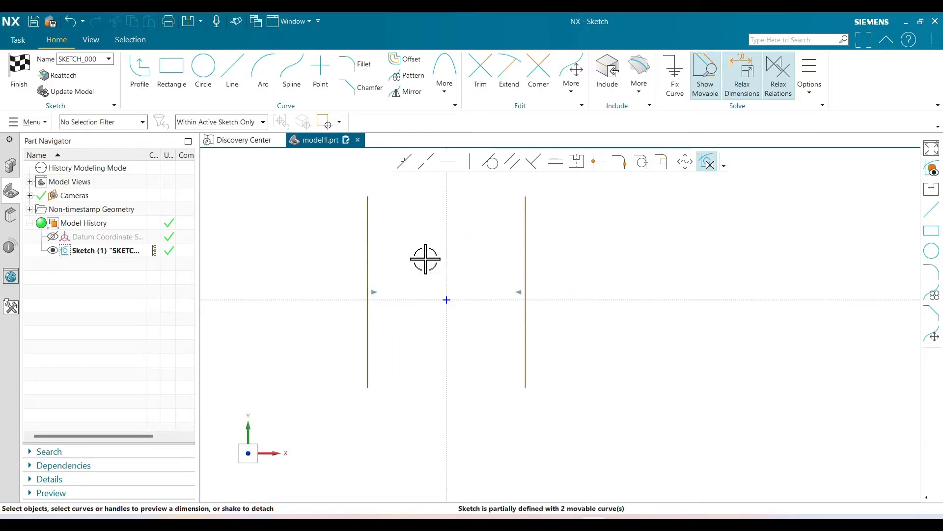
pyautogui.click(368, 221)
pyautogui.click(526, 226)
pyautogui.press('Delete')
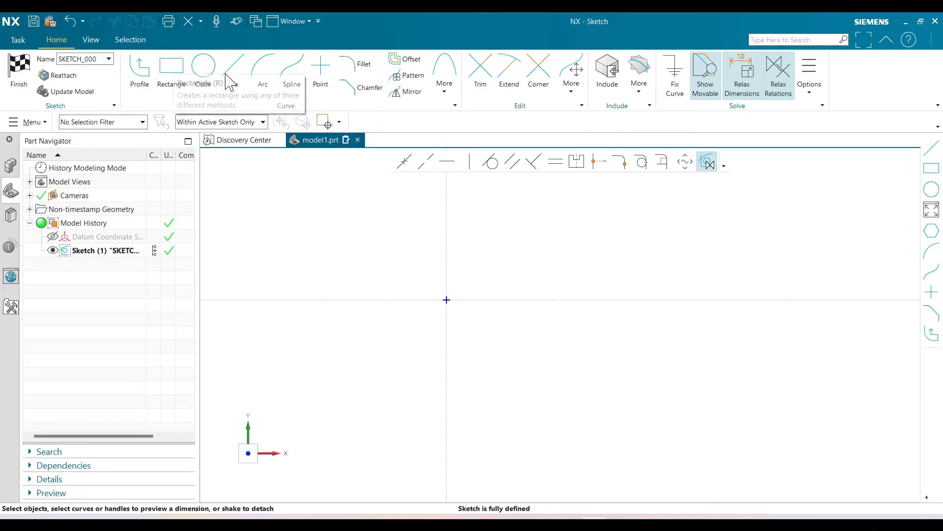
# Place a sketch point above and to the right of the origin.
pyautogui.click(321, 74)
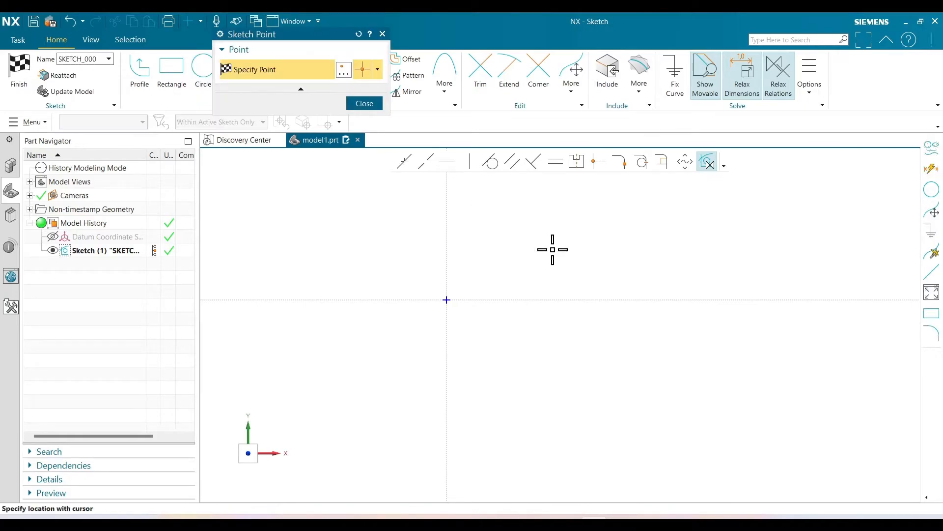
pyautogui.press('Escape')
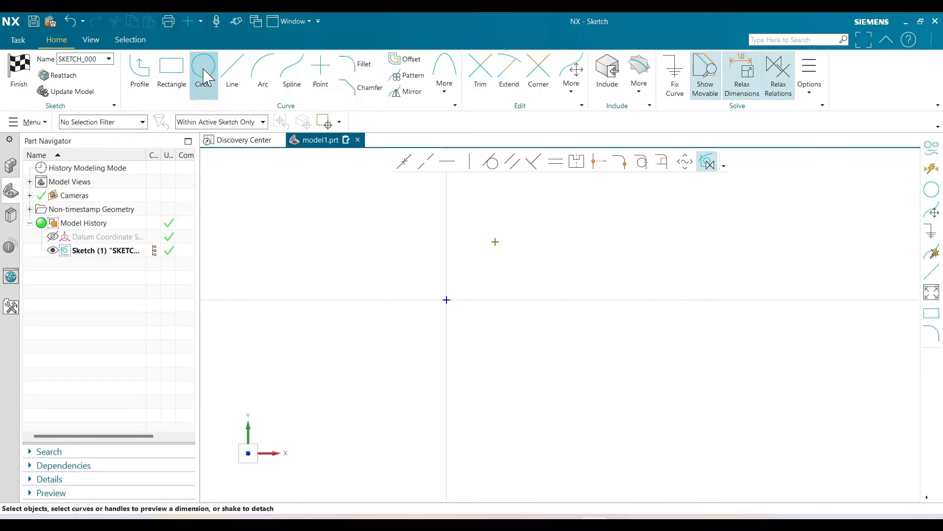
pyautogui.click(238, 70)
pyautogui.press('Escape')
# Draw a rectangle about 1400 by 500 around the sketch point, above the horizontal sketch axis.
pyautogui.click(167, 73)
pyautogui.click(383, 197)
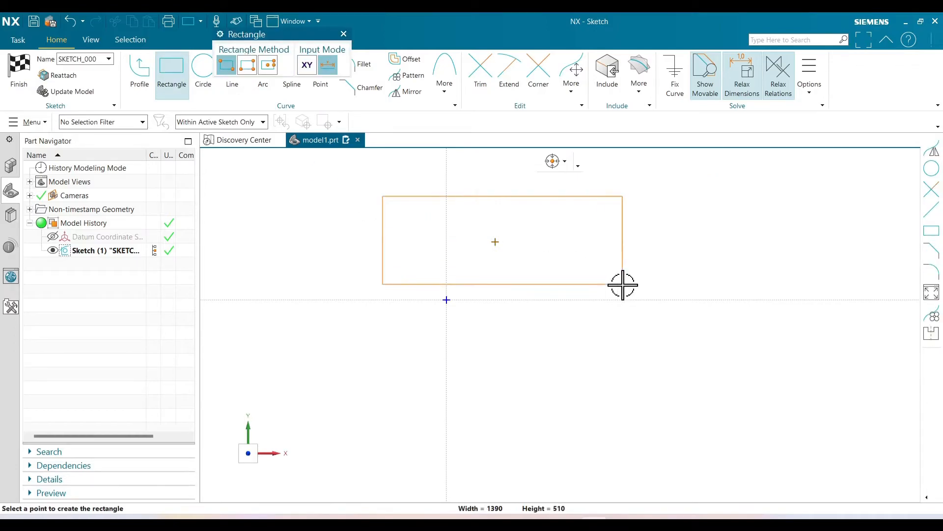
pyautogui.click(619, 277)
pyautogui.press('Escape')
# Align the point with the midpoint of the rectangle's top edge and try moving the right edge to test the relation.
pyautogui.click(497, 242)
pyautogui.click(539, 201)
pyautogui.click(599, 162)
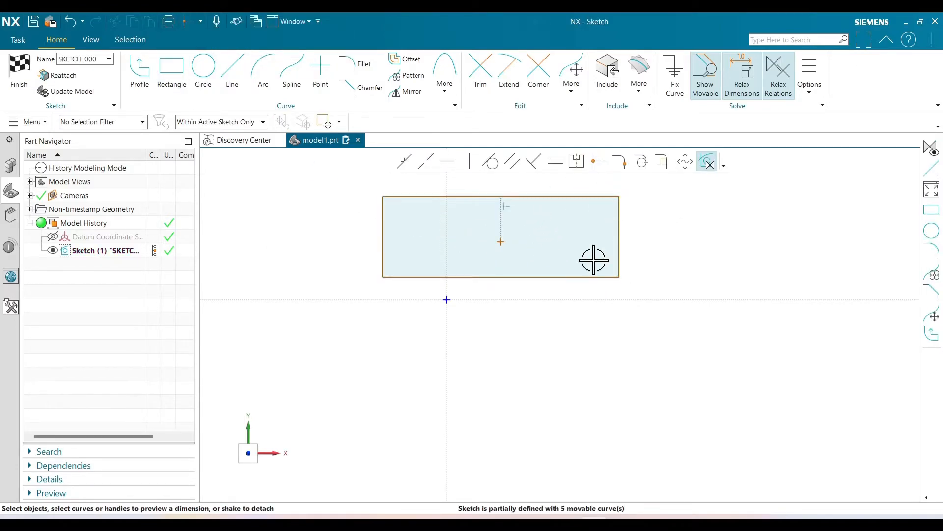
pyautogui.moveTo(621, 227)
pyautogui.mouseDown()
pyautogui.moveTo(548, 234)
pyautogui.moveTo(543, 249)
pyautogui.mouseUp()
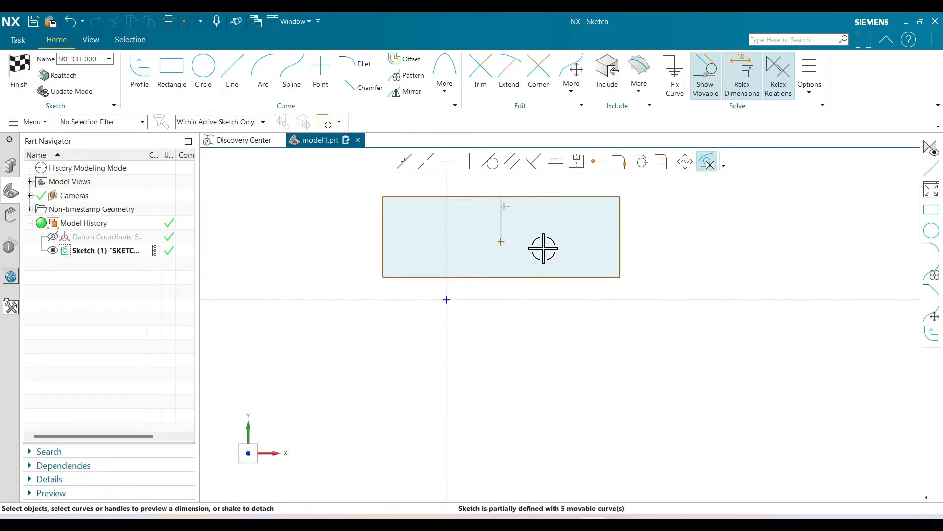
# Align the sketch point with the midpoint of the rectangle's right edge.
pyautogui.rightClick(501, 244)
pyautogui.click(532, 255)
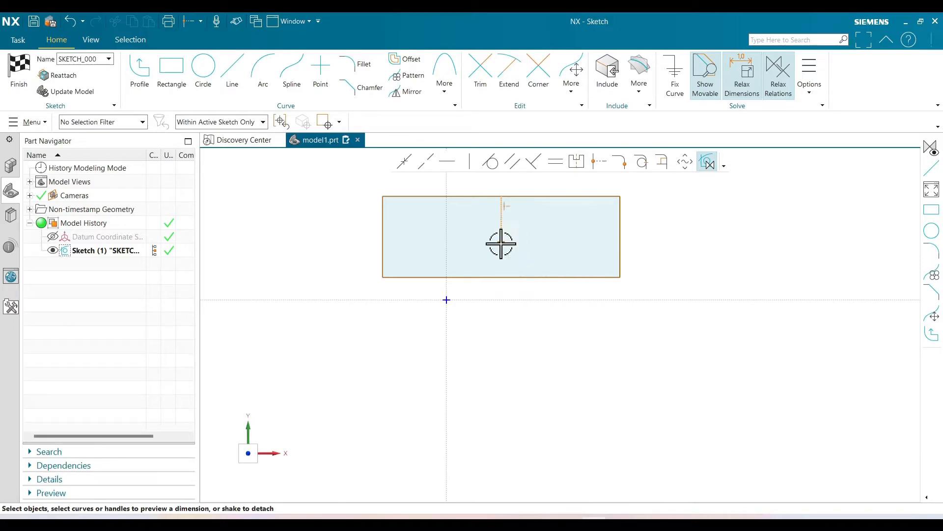
pyautogui.click(774, 189)
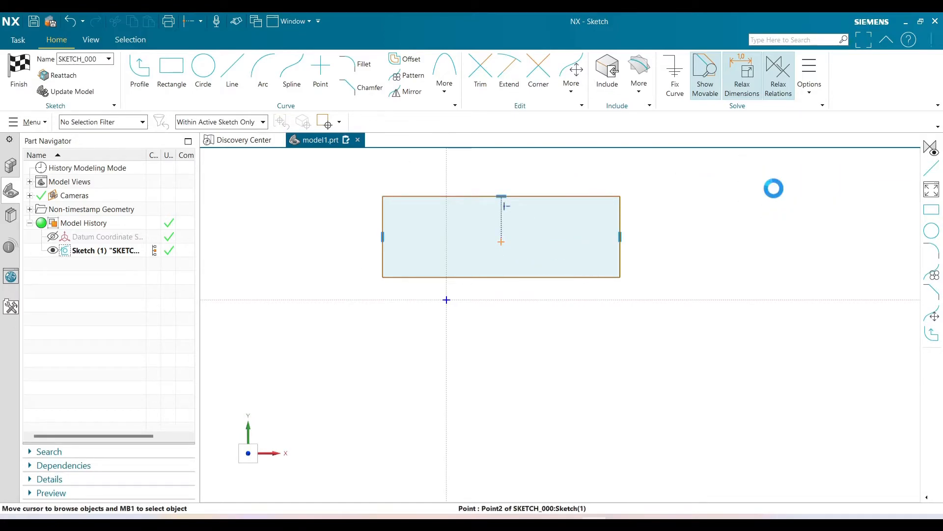
pyautogui.click(620, 219)
pyautogui.click(601, 162)
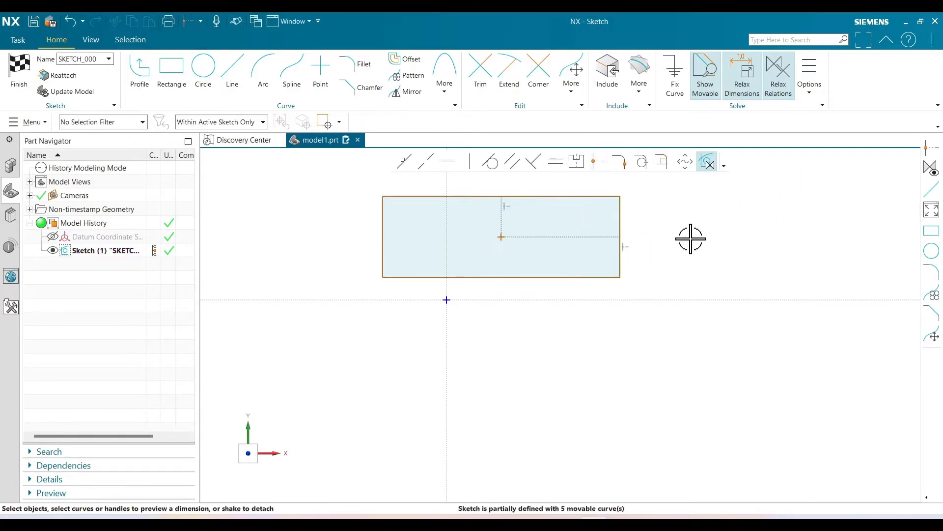
# Stretch the rectangle's bottom edge downward and its right edge outward to test the midpoint relations.
pyautogui.moveTo(568, 278); pyautogui.dragTo(560, 393)
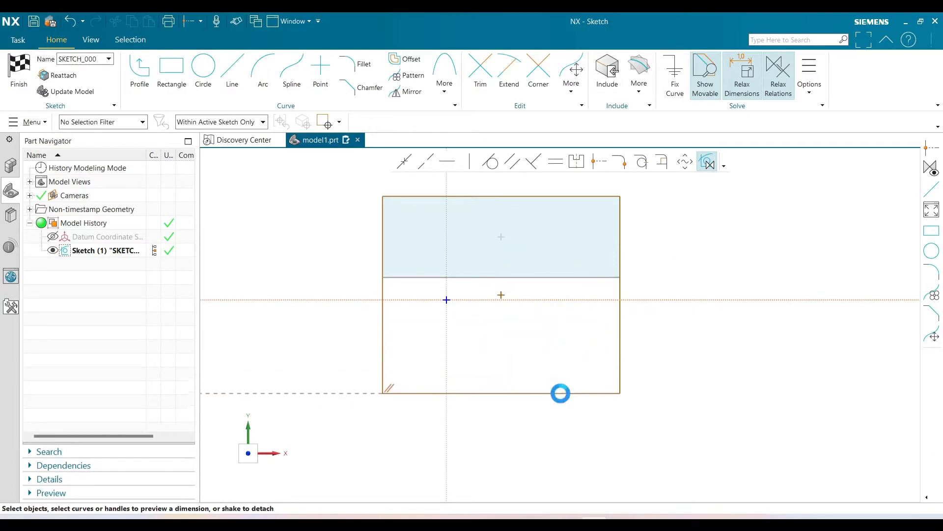
pyautogui.moveTo(618, 246)
pyautogui.mouseDown()
pyautogui.moveTo(685, 237)
pyautogui.moveTo(624, 238)
pyautogui.moveTo(704, 238)
pyautogui.mouseUp()
pyautogui.scroll(-2, 433, 291)
pyautogui.scroll(-1, 434, 291)
# Delete the rectangle and its centre point to clear the sketch.
pyautogui.moveTo(375, 221)
pyautogui.mouseDown()
pyautogui.moveTo(641, 388)
pyautogui.moveTo(642, 373)
pyautogui.mouseUp()
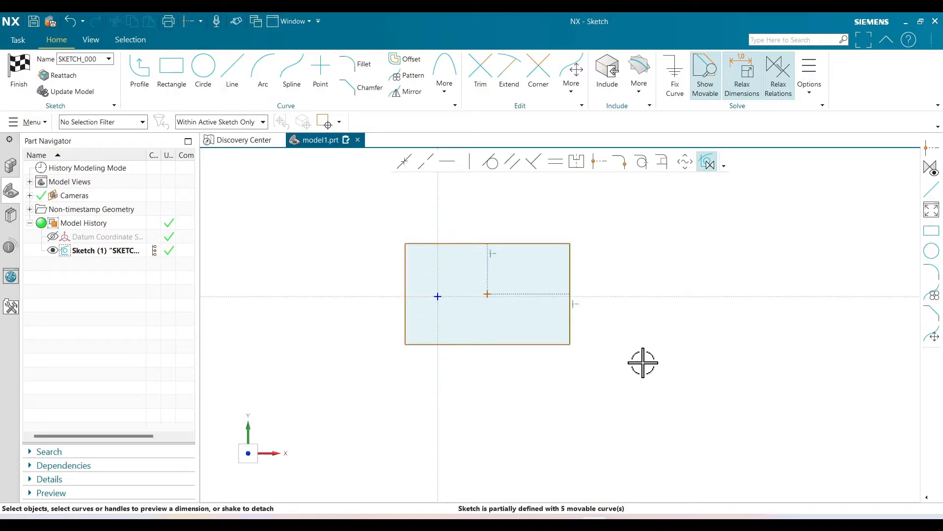
pyautogui.scroll(-3, 614, 324)
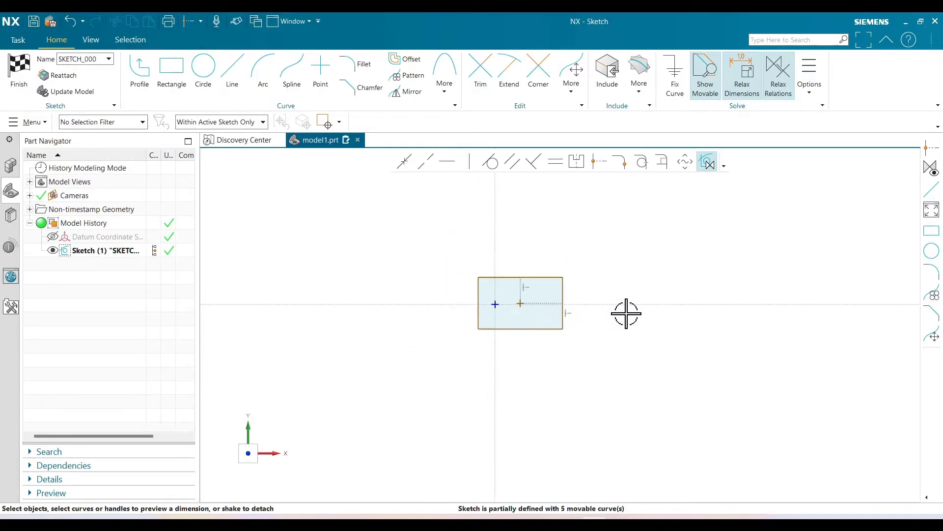
pyautogui.scroll(3, 560, 330)
pyautogui.moveTo(368, 236)
pyautogui.mouseDown()
pyautogui.moveTo(602, 390)
pyautogui.moveTo(600, 384)
pyautogui.mouseUp()
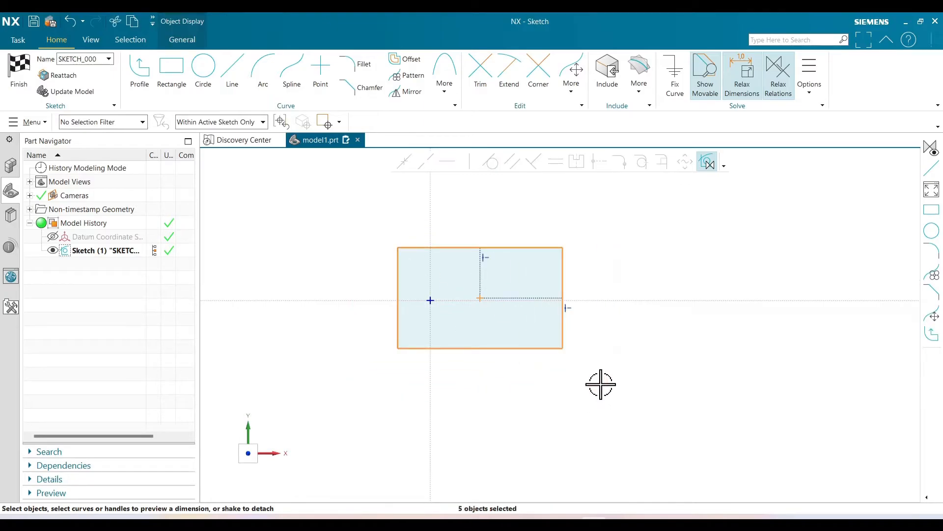
pyautogui.press('Delete')
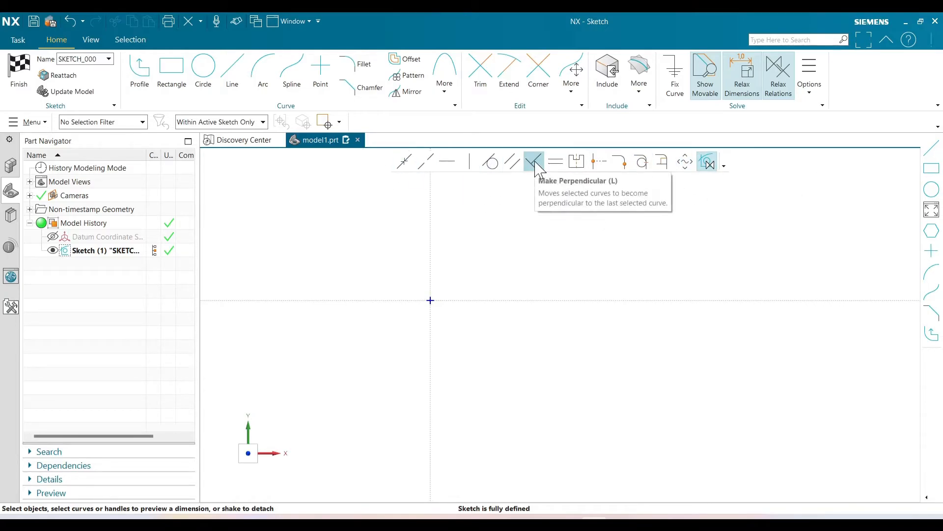
# Draw a vertical line about 1450 long and an inclined line about 1100 long to its right.
pyautogui.click(232, 74)
pyautogui.click(532, 243)
pyautogui.click(531, 371)
pyautogui.click(590, 243)
pyautogui.click(681, 208)
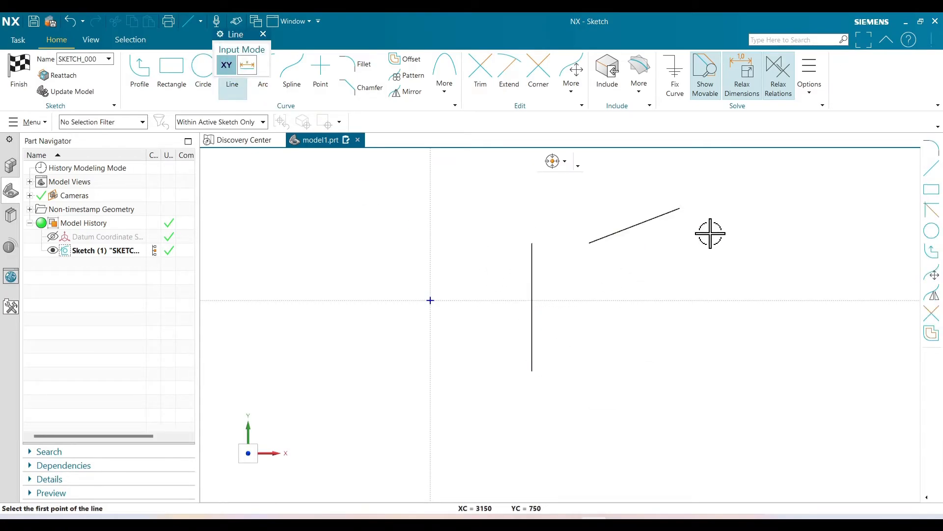
pyautogui.press('Escape')
# Make the inclined line perpendicular to the vertical line.
pyautogui.click(605, 237)
pyautogui.click(531, 257)
pyautogui.click(539, 166)
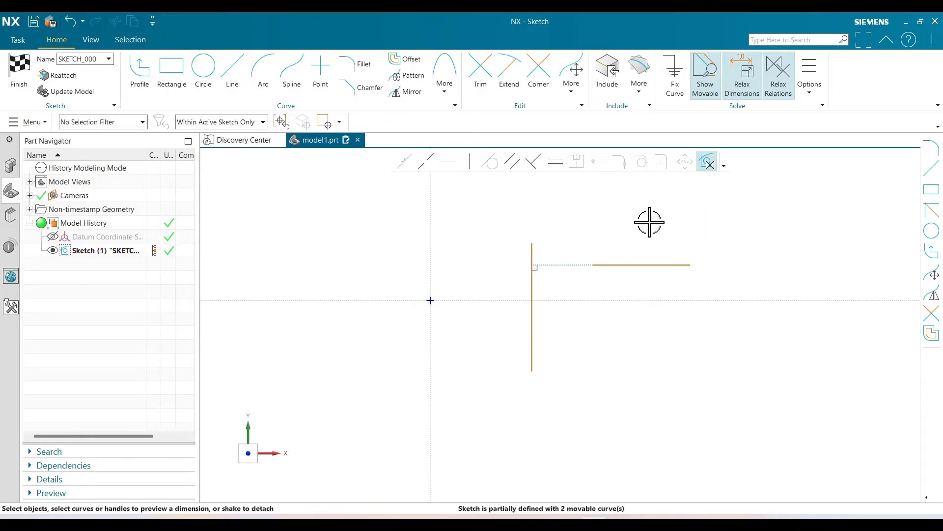
# Move the horizontal line to test the perpendicular relation, and make that line vertical.
pyautogui.moveTo(609, 264); pyautogui.dragTo(647, 275)
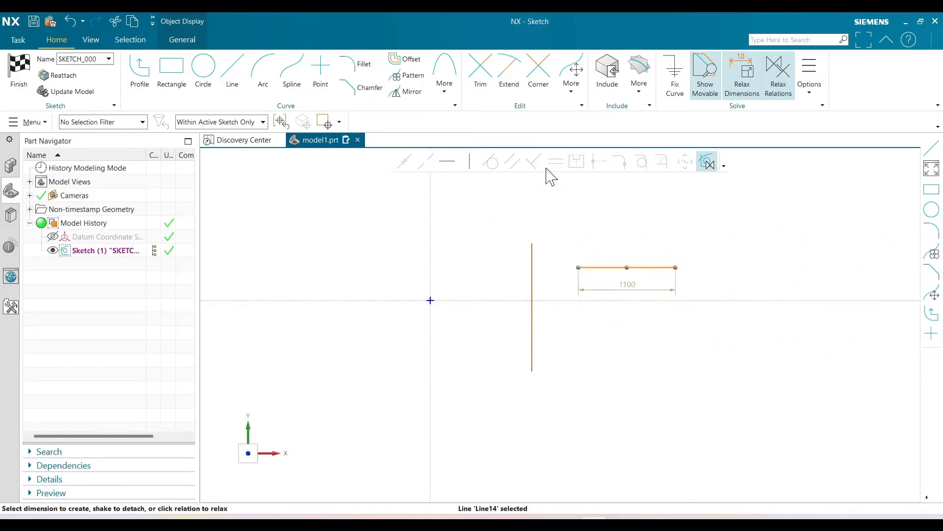
pyautogui.click(470, 161)
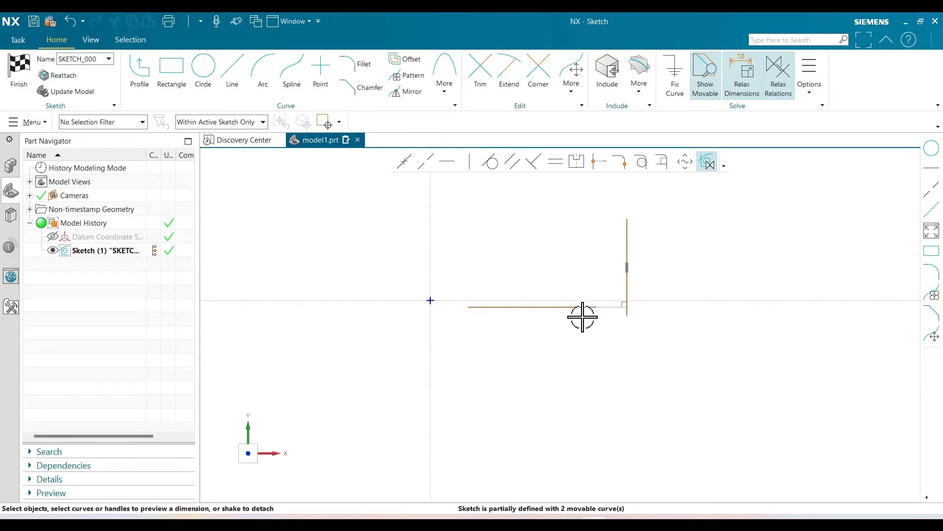
# Try to add a horizontal relation to the longer, lower line.
pyautogui.click(448, 162)
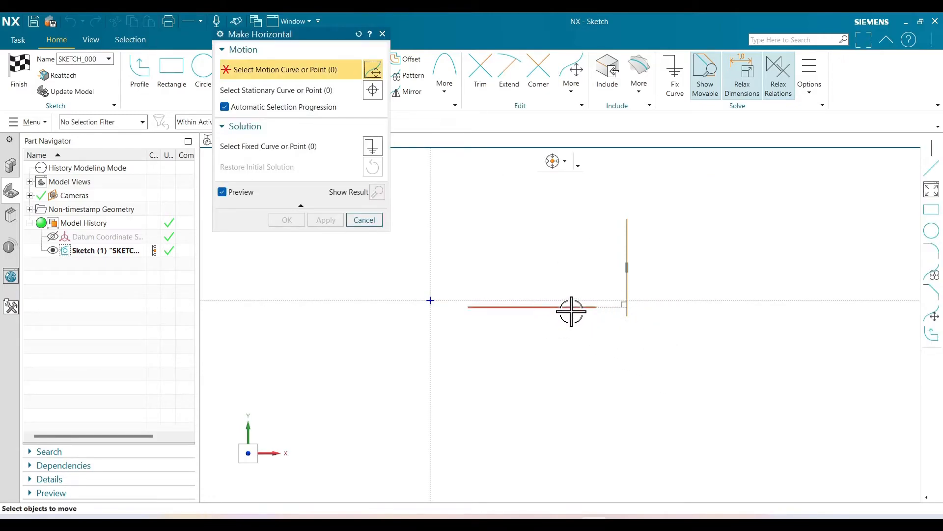
pyautogui.click(571, 308)
pyautogui.click(326, 221)
pyautogui.press('Escape')
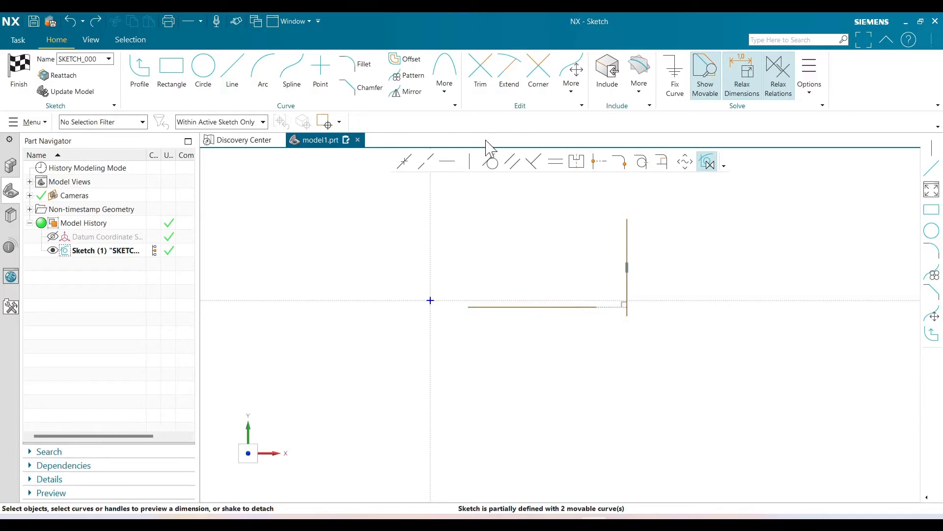
# Make the lower horizontal line vertical with Relax Relations on, undo it, and try the vertical relation again.
pyautogui.click(470, 161)
pyautogui.click(501, 308)
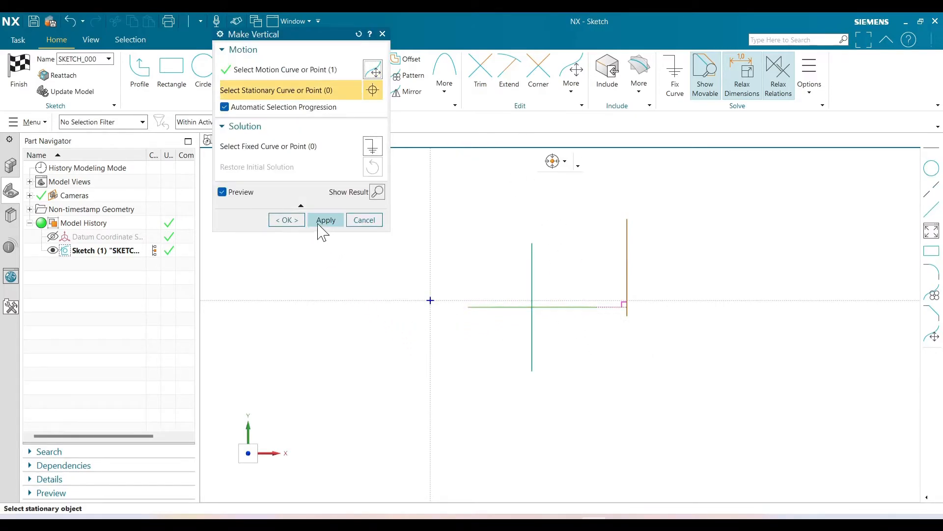
pyautogui.click(290, 219)
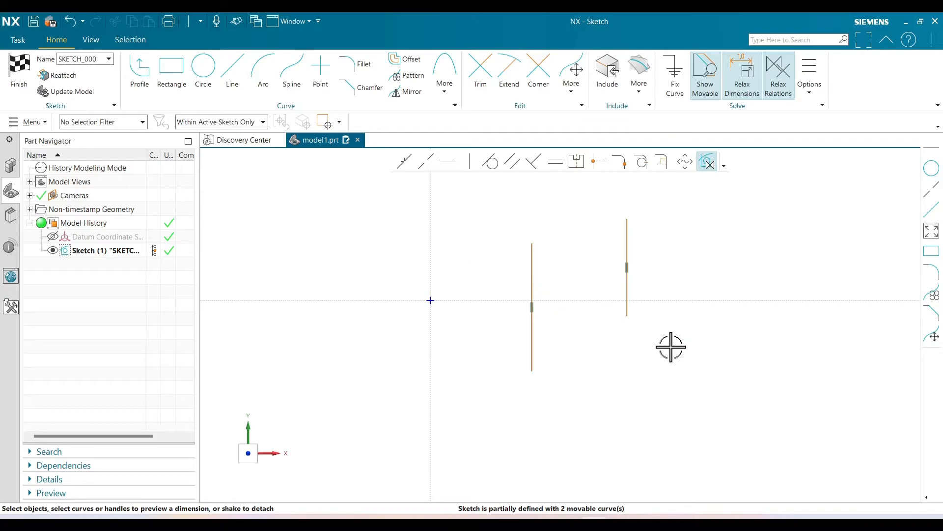
pyautogui.hotkey('ctrl', 'z')
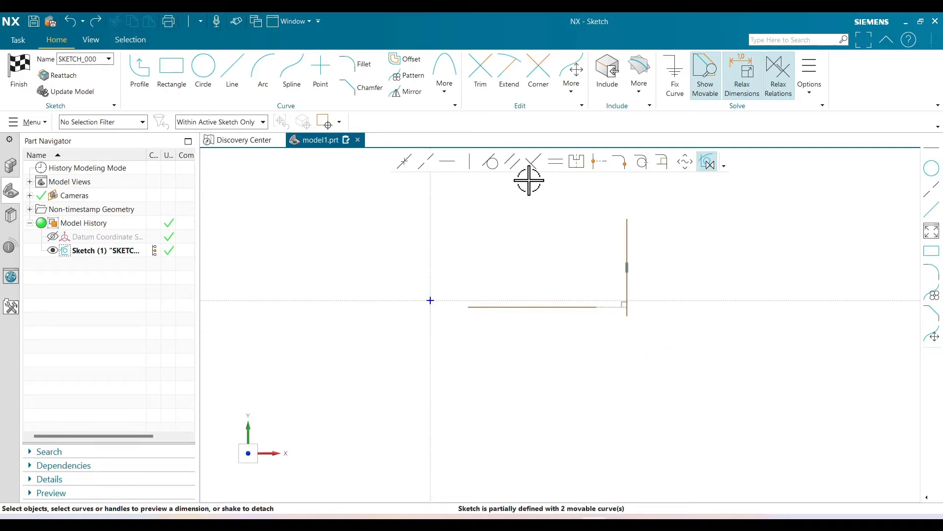
pyautogui.click(571, 307)
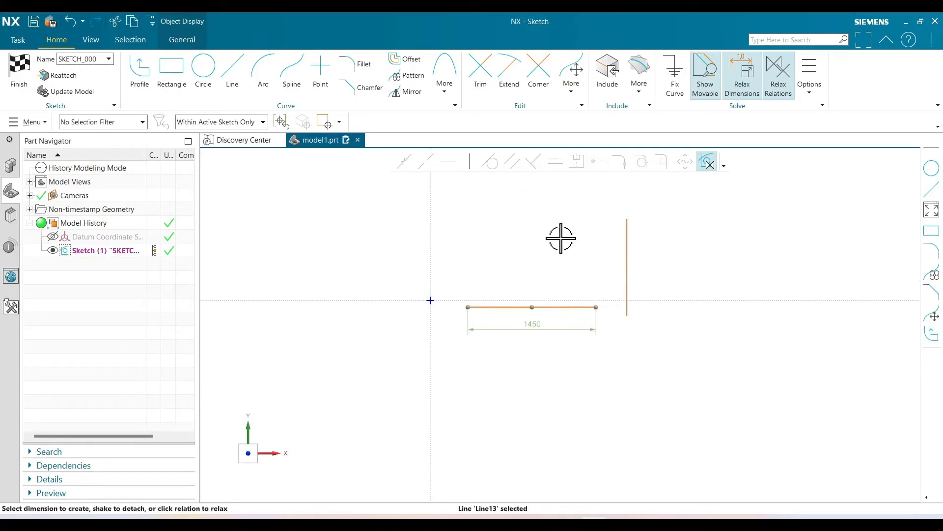
pyautogui.click(468, 163)
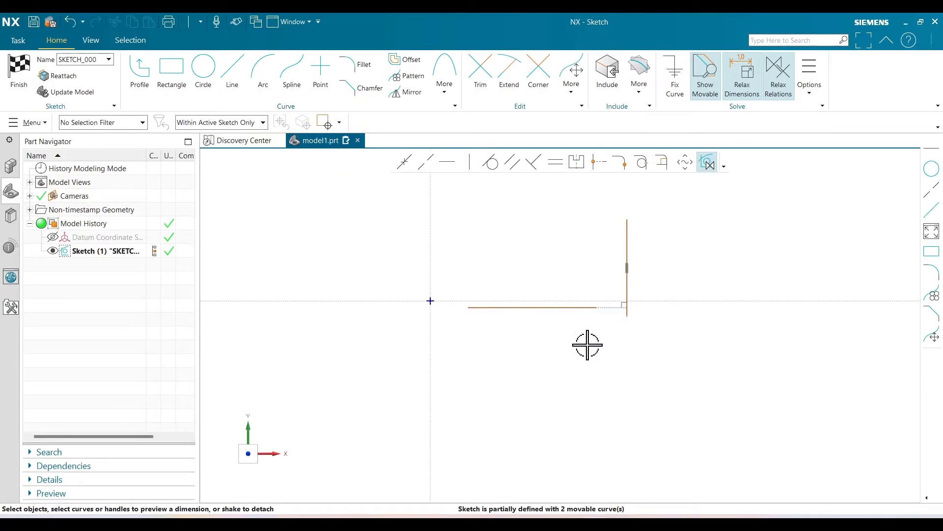
# Turn off Relax Relations and try to make the lower horizontal line vertical.
pyautogui.click(782, 88)
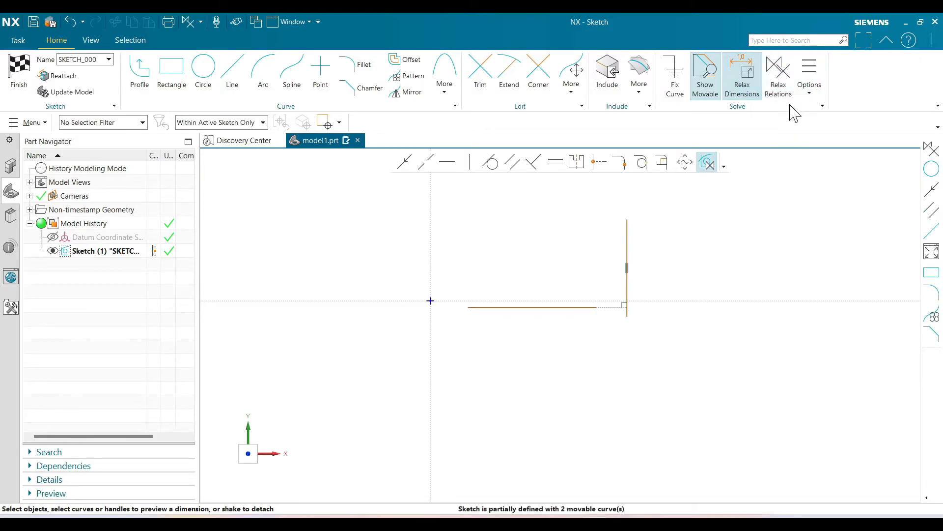
pyautogui.click(575, 307)
pyautogui.click(469, 162)
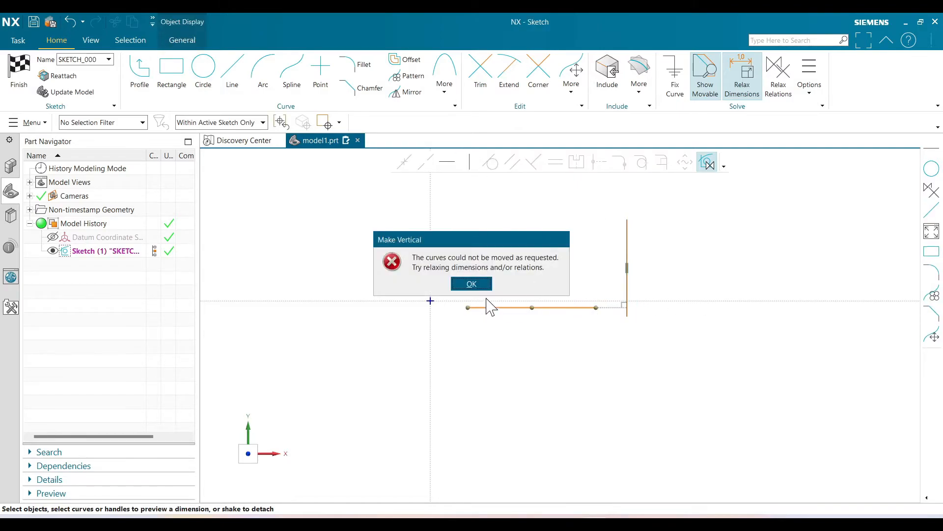
pyautogui.click(479, 284)
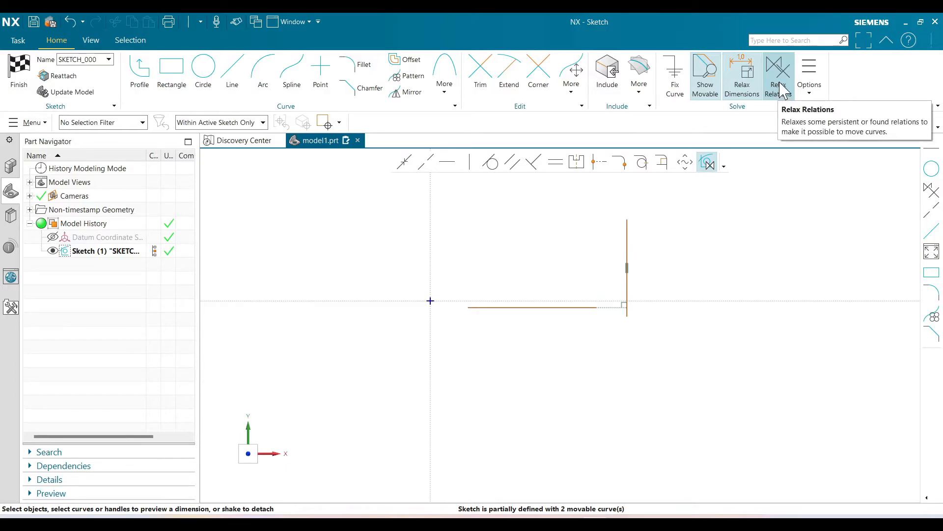
# Delete both perpendicular lines to clear the sketch.
pyautogui.click(626, 228)
pyautogui.click(567, 314)
pyautogui.press('Delete')
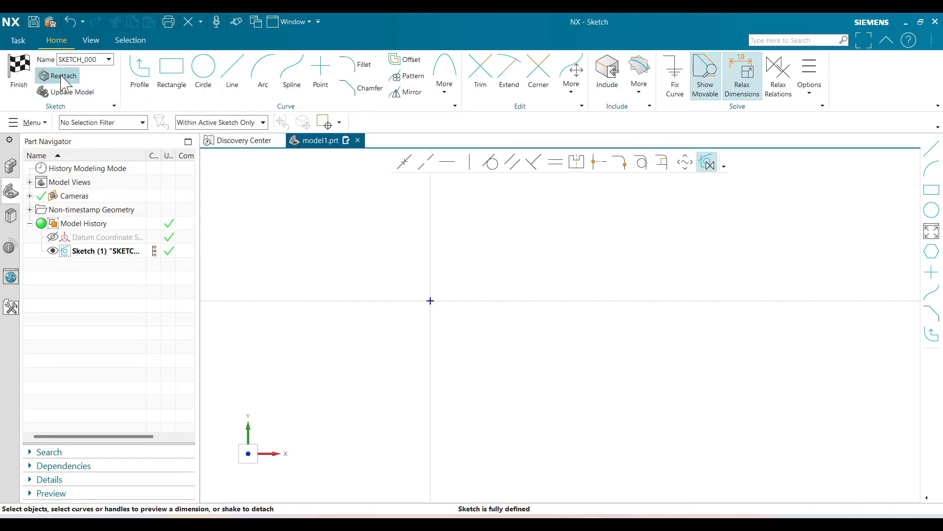
# Draw a two-point rectangle around the sketch origin and finish the sketch.
pyautogui.click(810, 91)
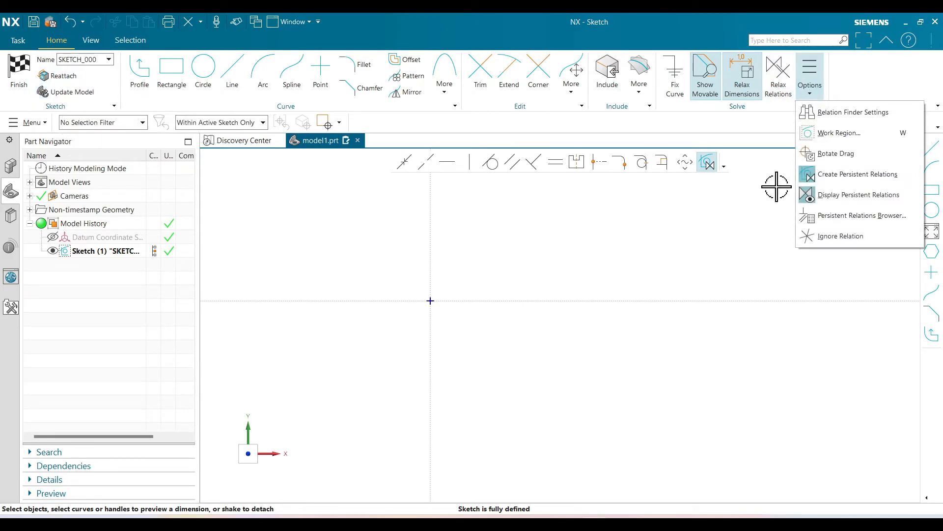
pyautogui.click(172, 73)
pyautogui.click(390, 243)
pyautogui.click(541, 372)
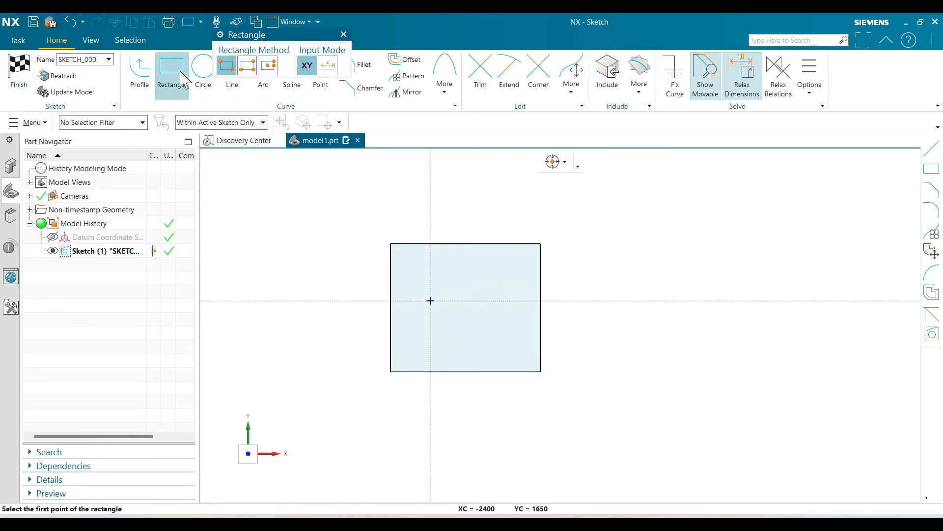
pyautogui.rightClick(252, 186)
pyautogui.click(302, 95)
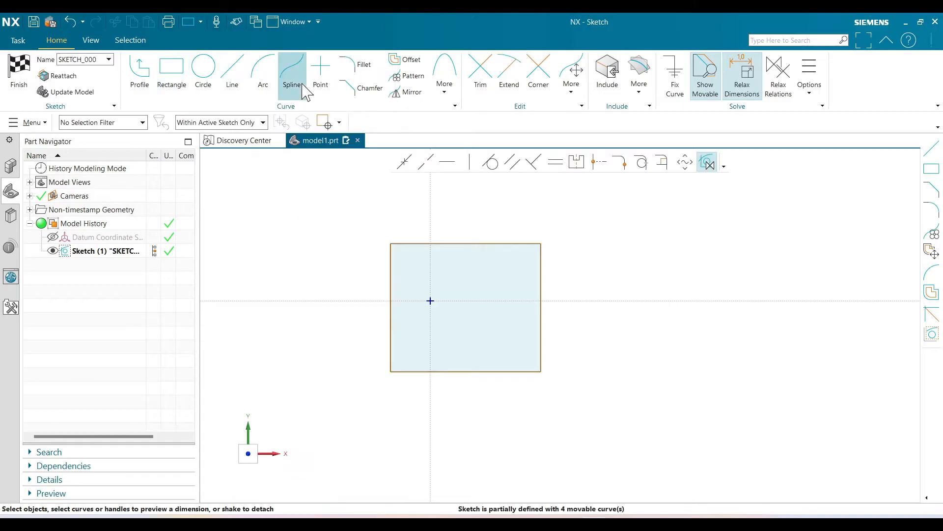
pyautogui.click(18, 73)
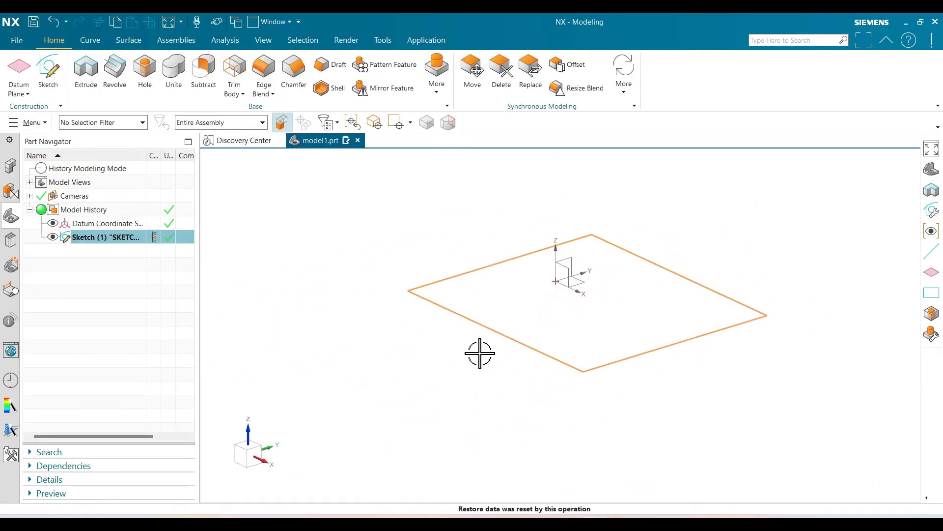
# Create two XC-YC datum planes, one at 0 mm and one offset 380 mm above it.
pyautogui.click(19, 73)
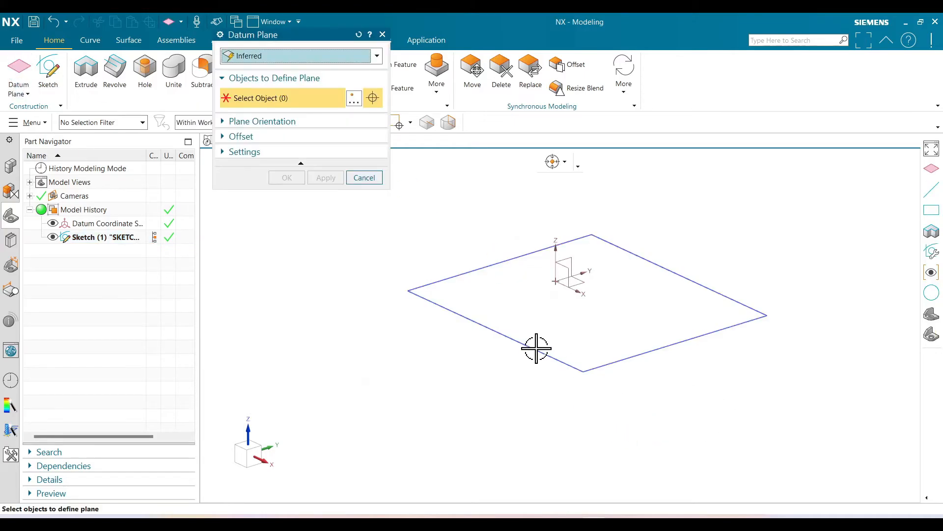
pyautogui.click(289, 56)
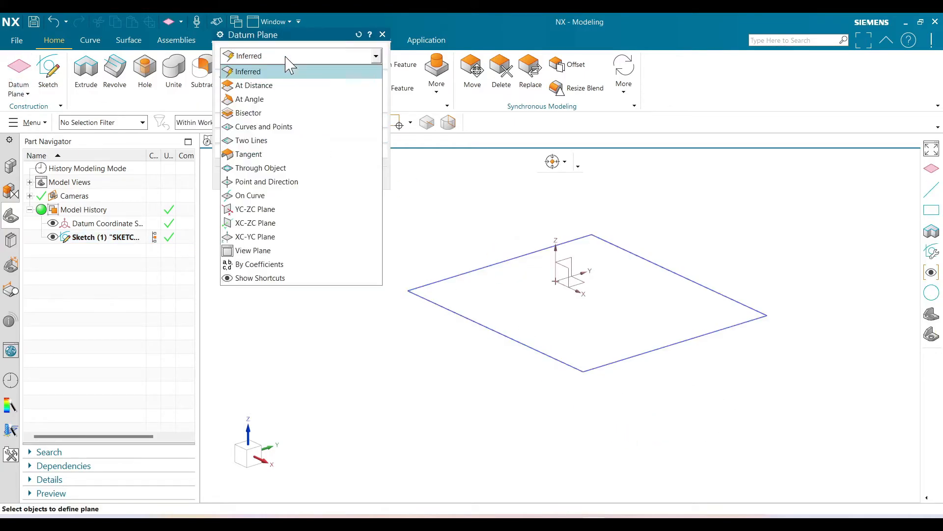
pyautogui.click(266, 238)
pyautogui.click(327, 171)
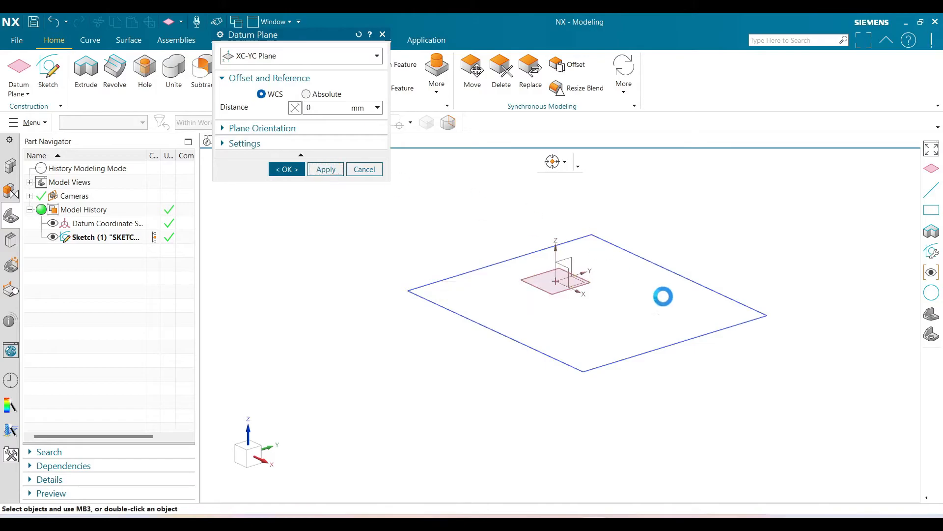
pyautogui.moveTo(554, 277); pyautogui.dragTo(552, 158)
pyautogui.click(325, 170)
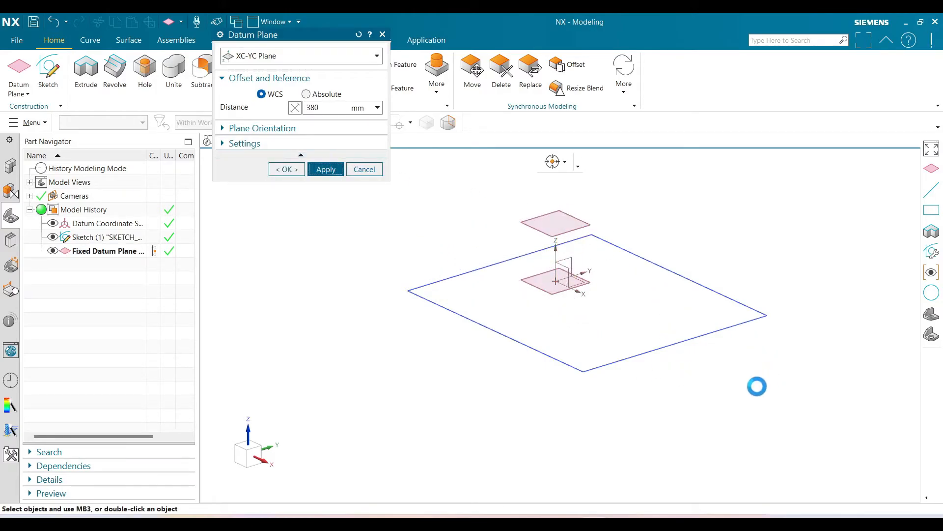
# Add a YC-ZC datum plane at a distance of 560 mm.
pyautogui.click(259, 58)
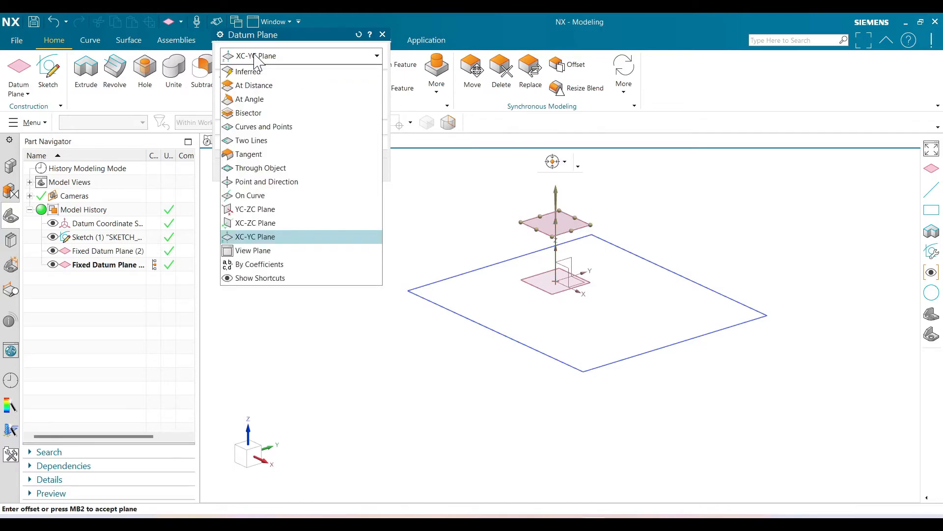
pyautogui.click(253, 211)
pyautogui.moveTo(562, 280); pyautogui.dragTo(614, 309)
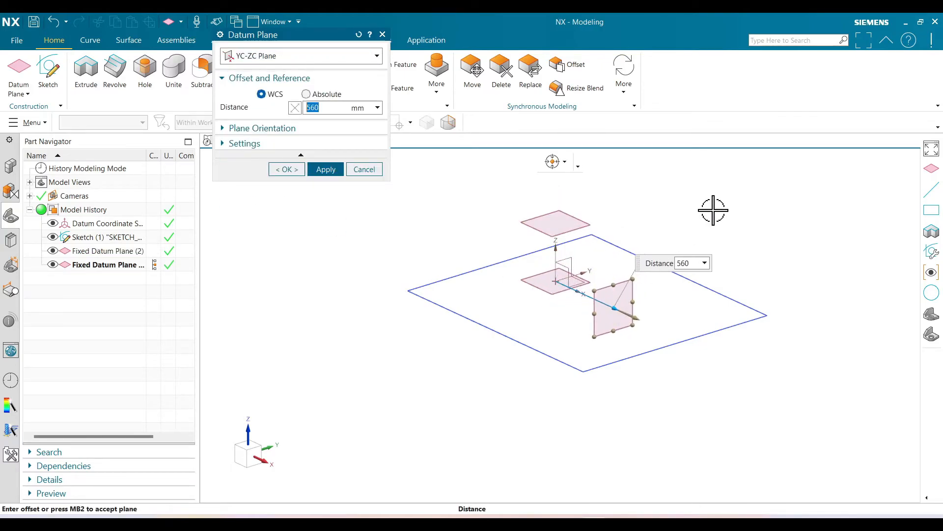
pyautogui.middleClick(434, 290)
# Delete the existing rectangle sketch and start a new sketch on the lower horizontal datum plane.
pyautogui.click(427, 284)
pyautogui.press('Delete')
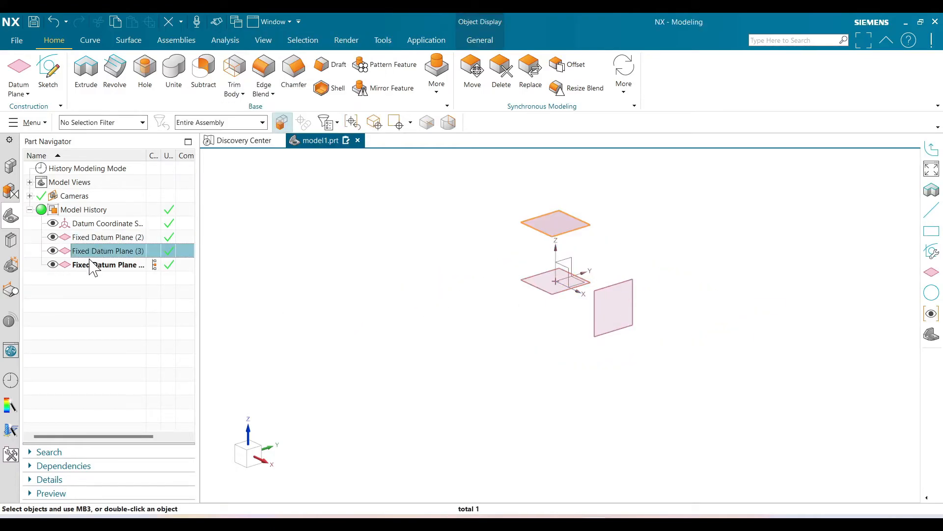
pyautogui.click(108, 239)
pyautogui.rightClick(106, 239)
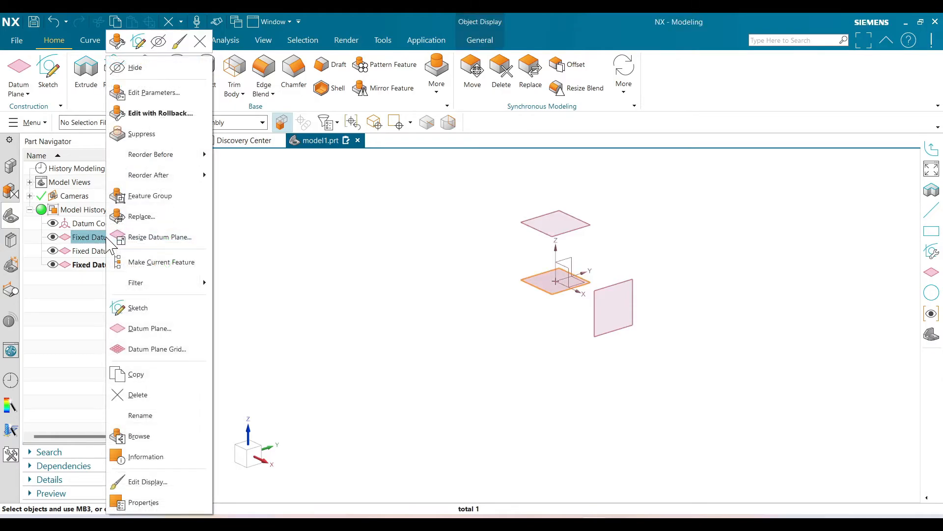
pyautogui.click(138, 43)
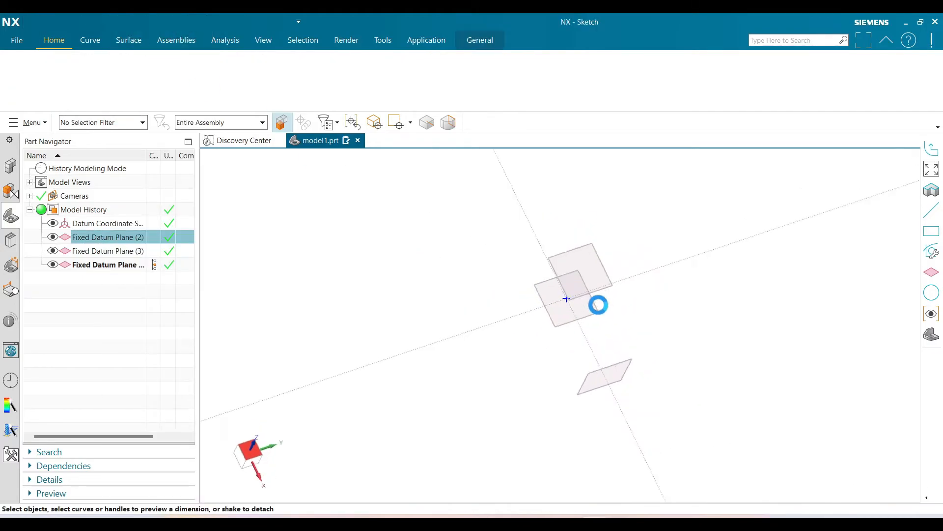
# Draw a rectangle enclosing the lower datum plane outline, then finish this new sketch.
pyautogui.click(172, 72)
pyautogui.click(513, 288)
pyautogui.click(614, 369)
pyautogui.press('Escape')
pyautogui.rightClick(657, 214)
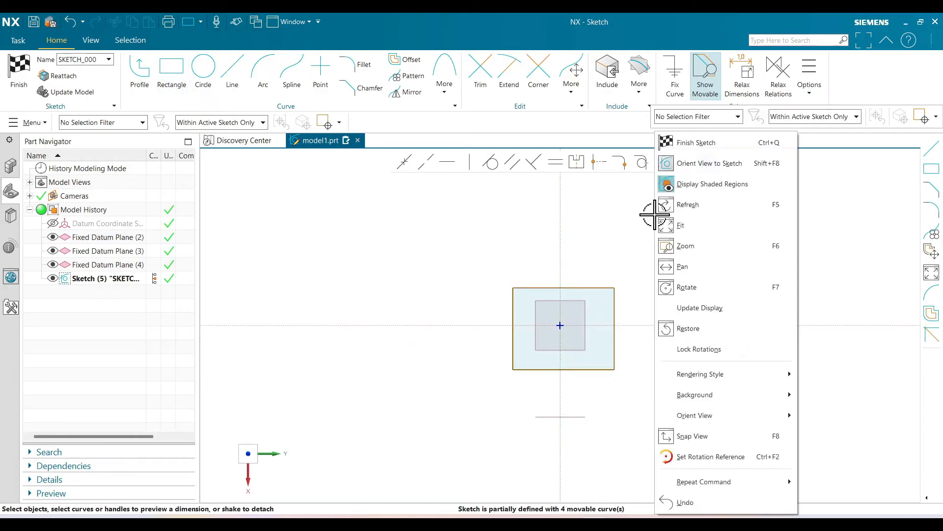
pyautogui.click(695, 144)
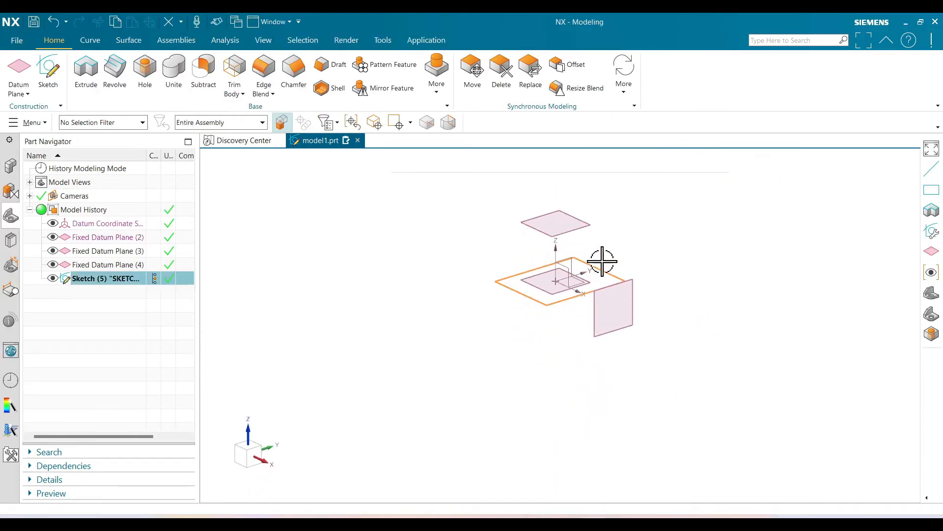
# Reopen the rectangle sketch for editing and reattach it to the upper horizontal datum plane.
pyautogui.moveTo(639, 249)
pyautogui.mouseDown(button='middle')
pyautogui.moveTo(656, 281)
pyautogui.moveTo(573, 297)
pyautogui.mouseUp(button='middle')
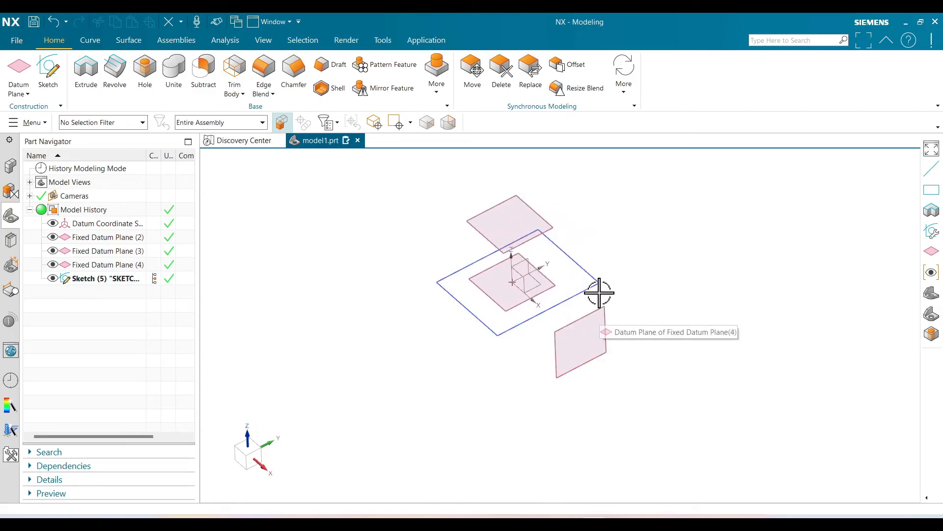
pyautogui.moveTo(600, 309); pyautogui.dragTo(613, 252, button='middle')
pyautogui.doubleClick(564, 260)
pyautogui.moveTo(518, 289)
pyautogui.mouseDown(button='middle')
pyautogui.moveTo(560, 363)
pyautogui.moveTo(594, 319)
pyautogui.mouseUp(button='middle')
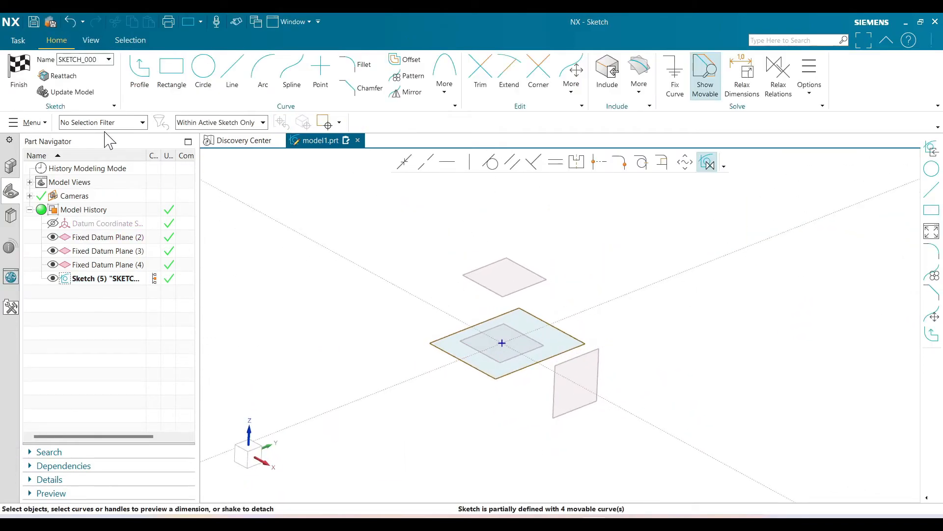
pyautogui.click(47, 79)
pyautogui.click(533, 264)
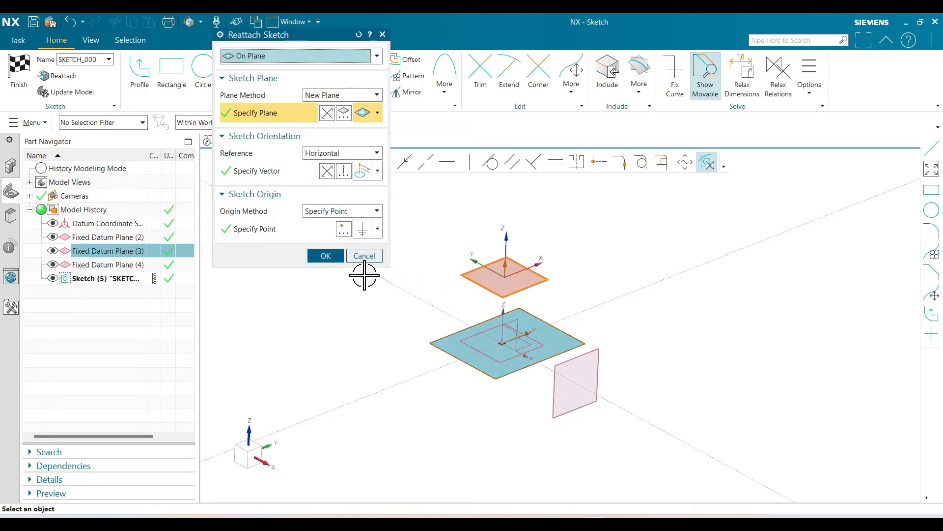
pyautogui.click(325, 255)
pyautogui.moveTo(658, 337)
pyautogui.mouseDown(button='middle')
pyautogui.moveTo(670, 301)
pyautogui.moveTo(675, 312)
pyautogui.mouseUp(button='middle')
pyautogui.moveTo(558, 280); pyautogui.dragTo(588, 328, button='middle')
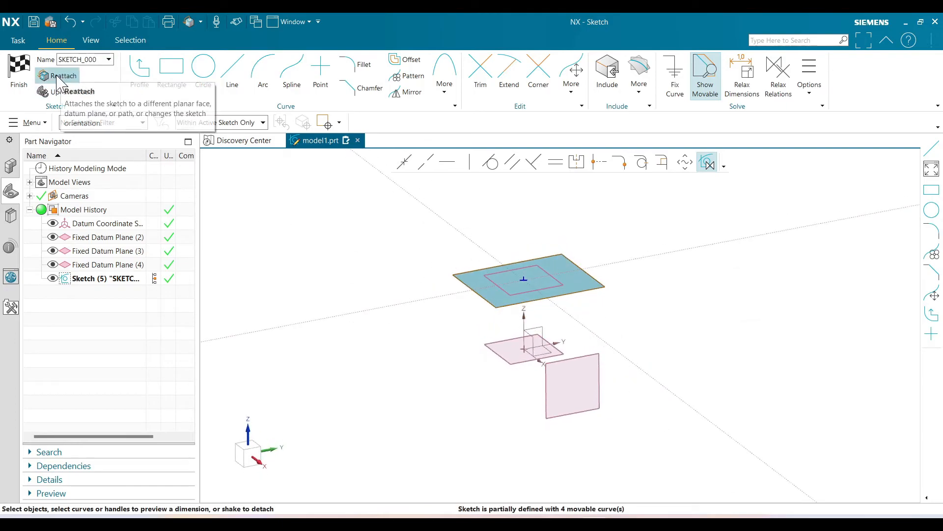
# Reattach the rectangle sketch to the vertical YC-ZC datum plane and inspect its new position.
pyautogui.click(61, 76)
pyautogui.click(578, 367)
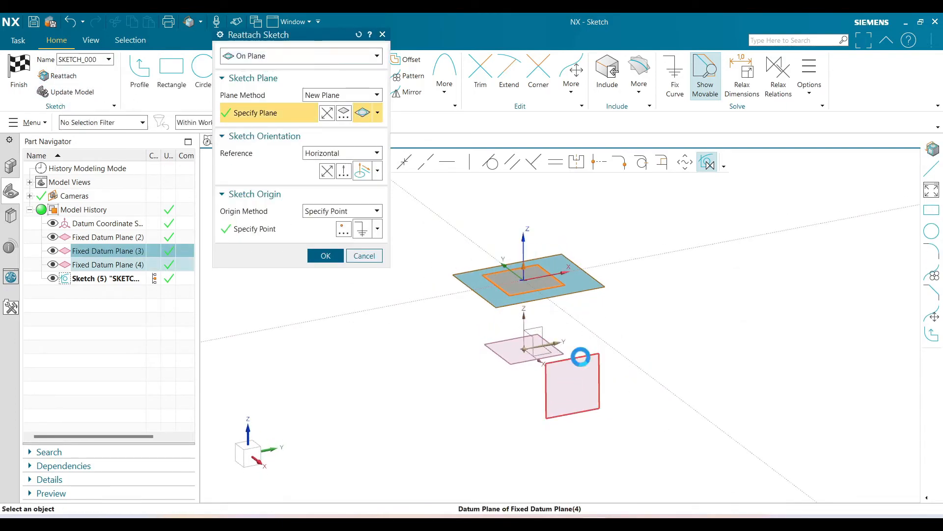
pyautogui.click(322, 256)
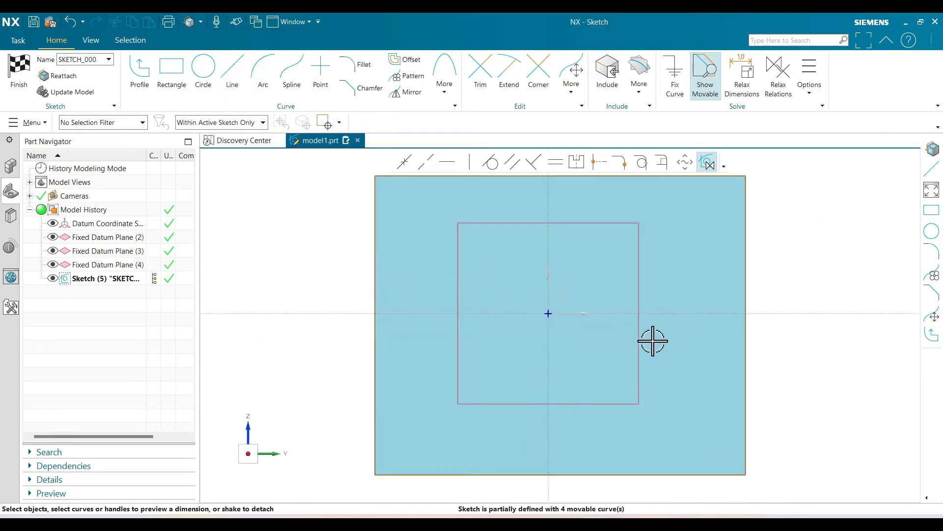
pyautogui.moveTo(571, 309)
pyautogui.mouseDown(button='middle')
pyautogui.moveTo(601, 329)
pyautogui.moveTo(504, 314)
pyautogui.mouseUp(button='middle')
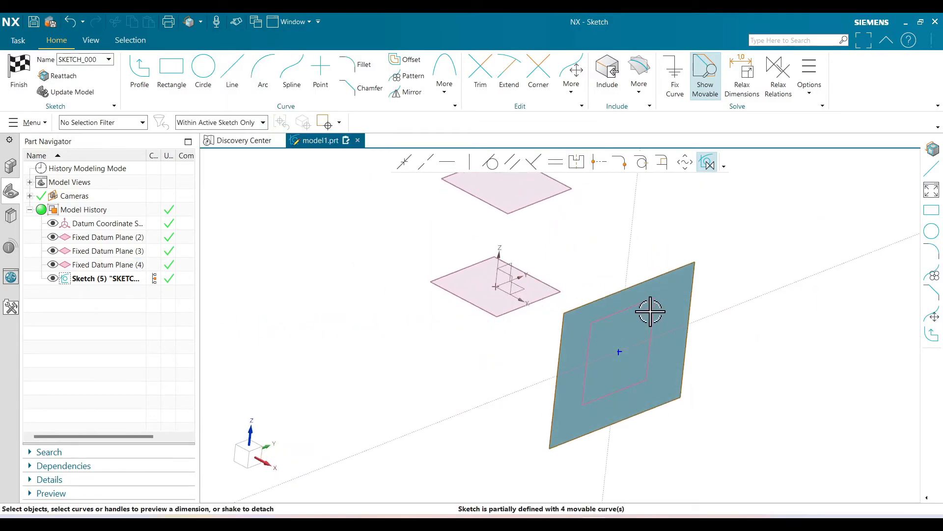
pyautogui.scroll(2, 654, 317)
pyautogui.scroll(-3, 594, 266)
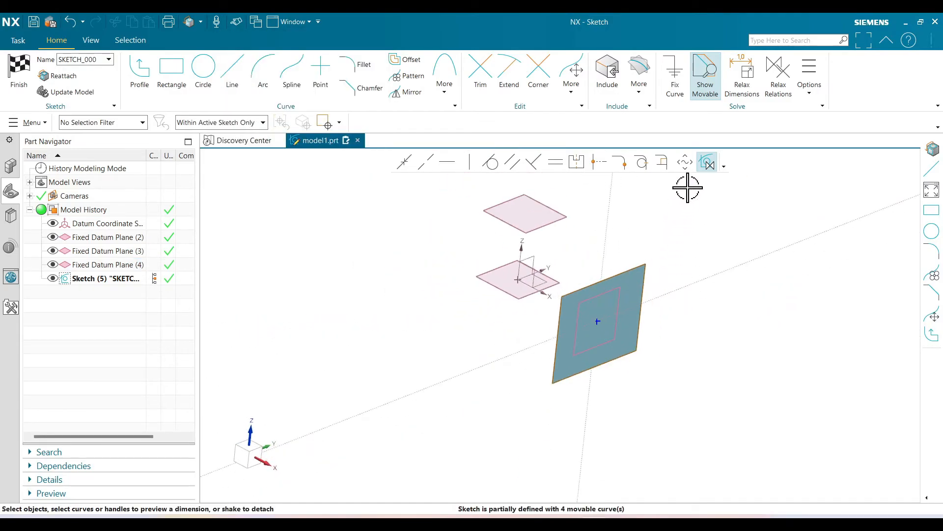
pyautogui.moveTo(631, 284); pyautogui.dragTo(689, 338, button='middle')
pyautogui.scroll(2, 606, 335)
pyautogui.moveTo(552, 324); pyautogui.dragTo(551, 318, button='middle')
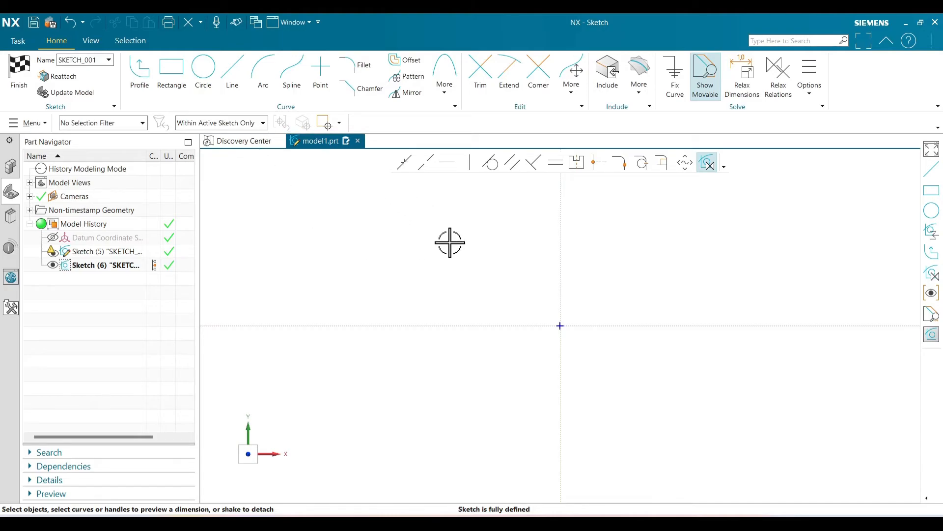
# Review the Line tool's snap options and draw a horizontal line across the Y axis at about YC 39.
pyautogui.click(234, 84)
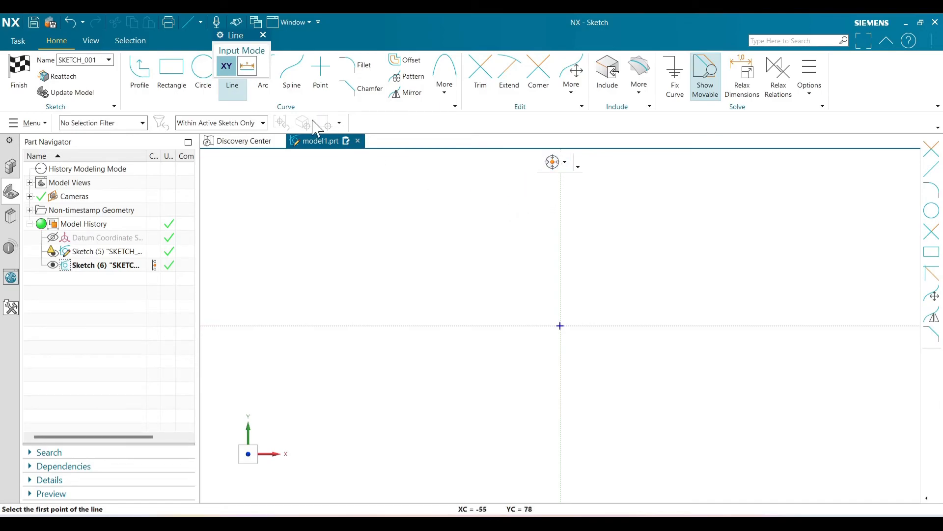
pyautogui.click(233, 95)
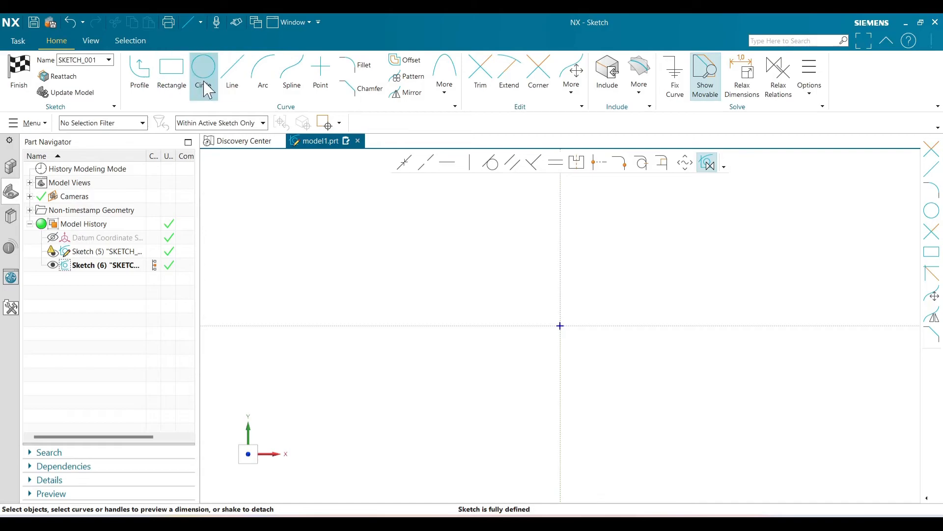
pyautogui.click(233, 80)
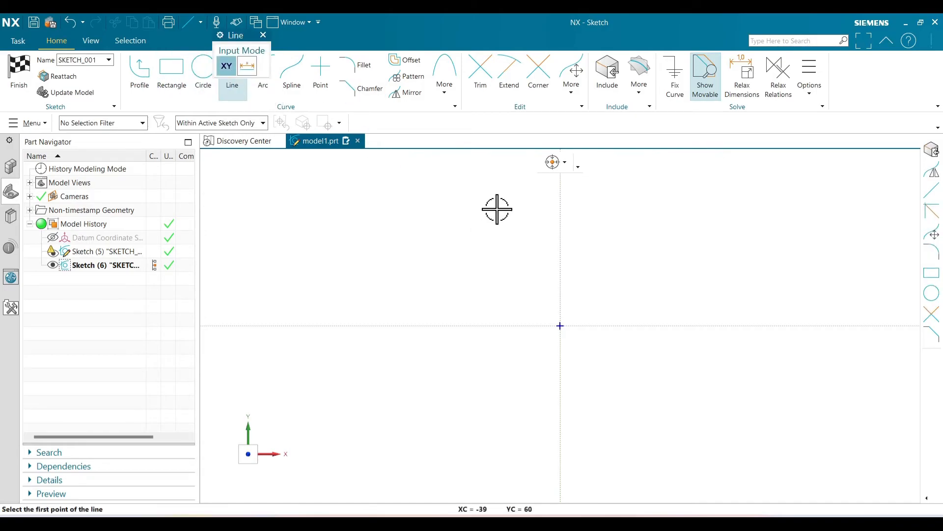
pyautogui.click(566, 164)
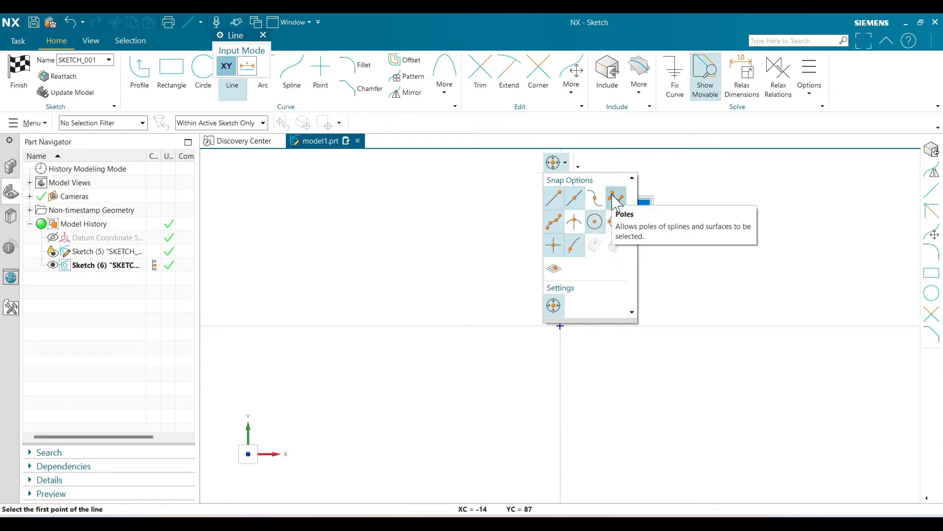
pyautogui.click(575, 224)
pyautogui.click(595, 220)
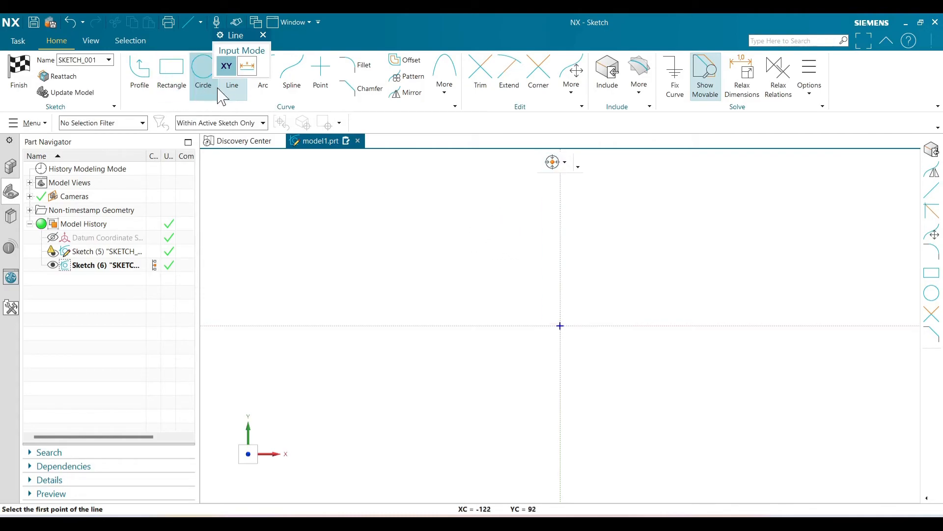
pyautogui.click(414, 254)
pyautogui.click(612, 254)
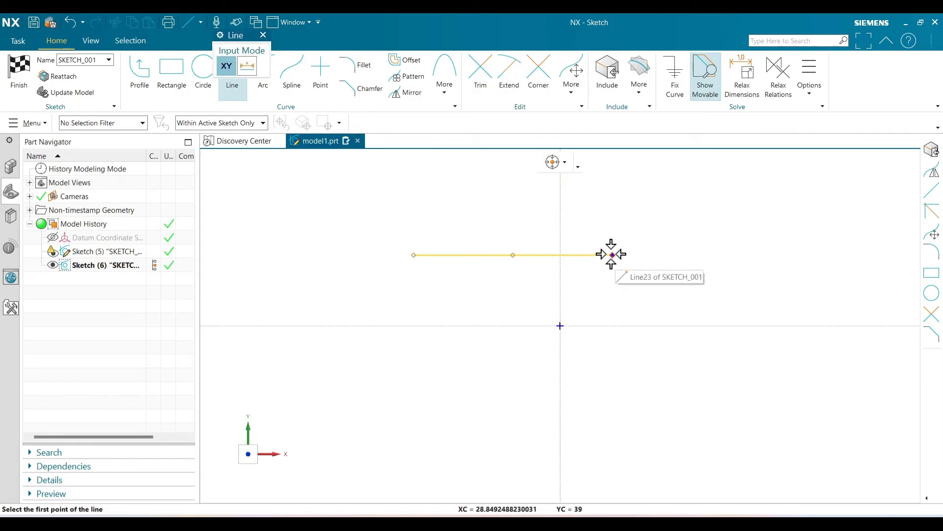
# Turn off the End Point and Point on Curve snaps while starting a line above and beyond the horizontal line's end.
pyautogui.click(568, 165)
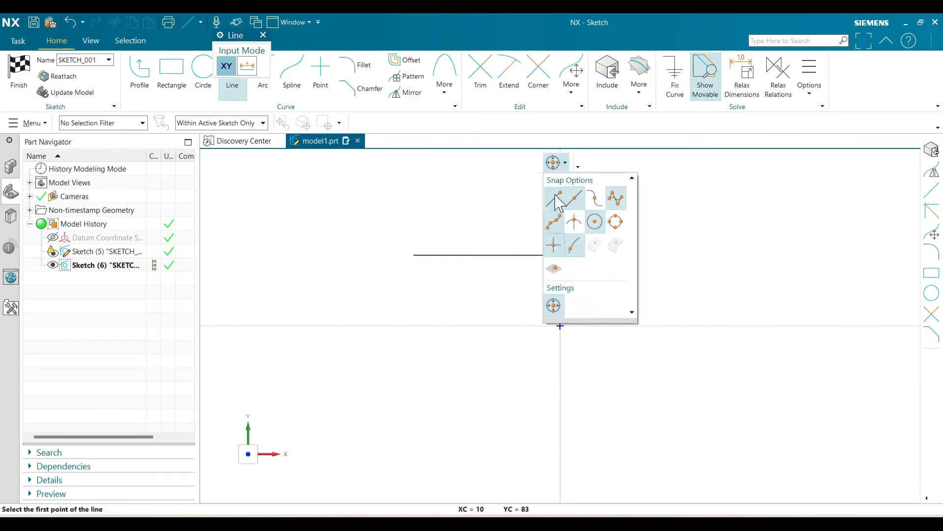
pyautogui.click(700, 231)
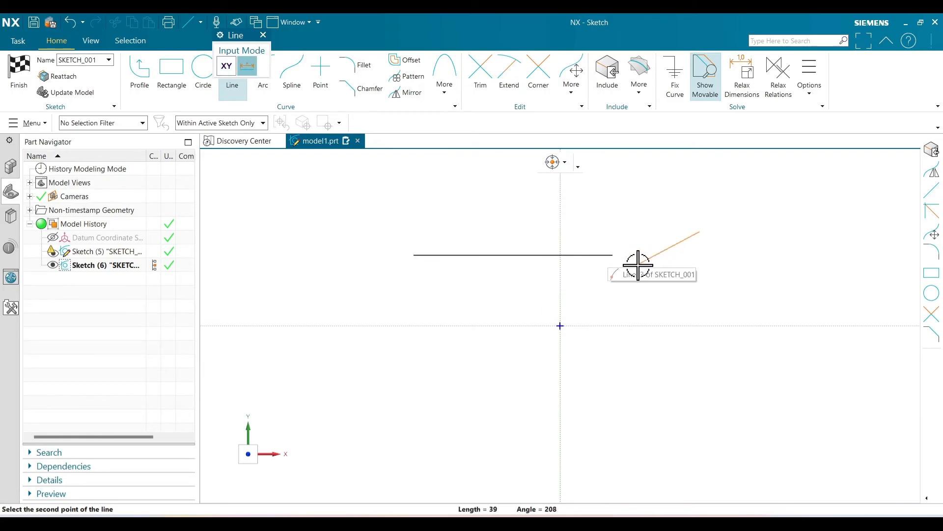
pyautogui.click(553, 163)
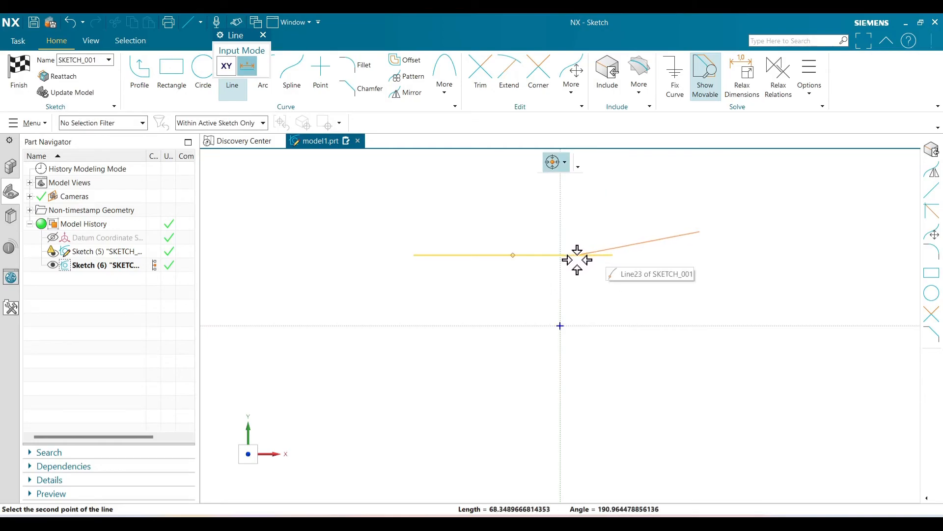
pyautogui.click(566, 163)
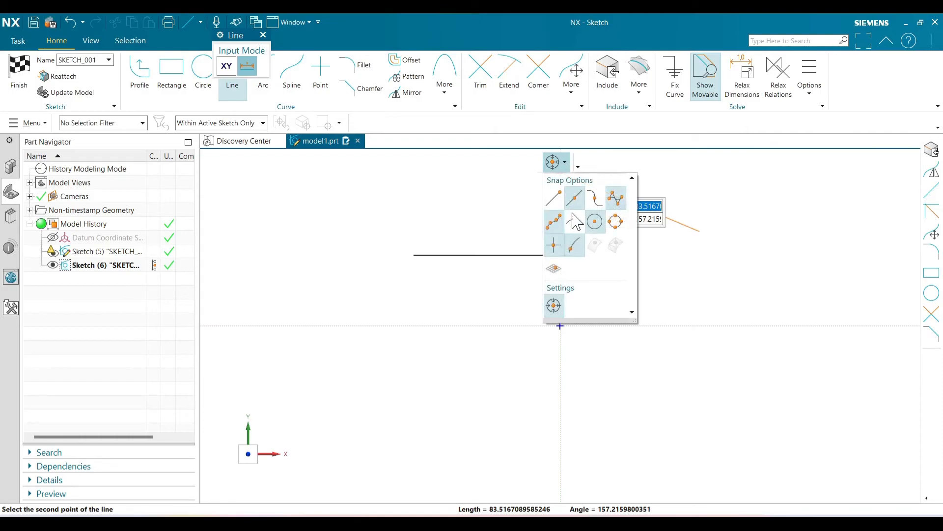
pyautogui.click(576, 247)
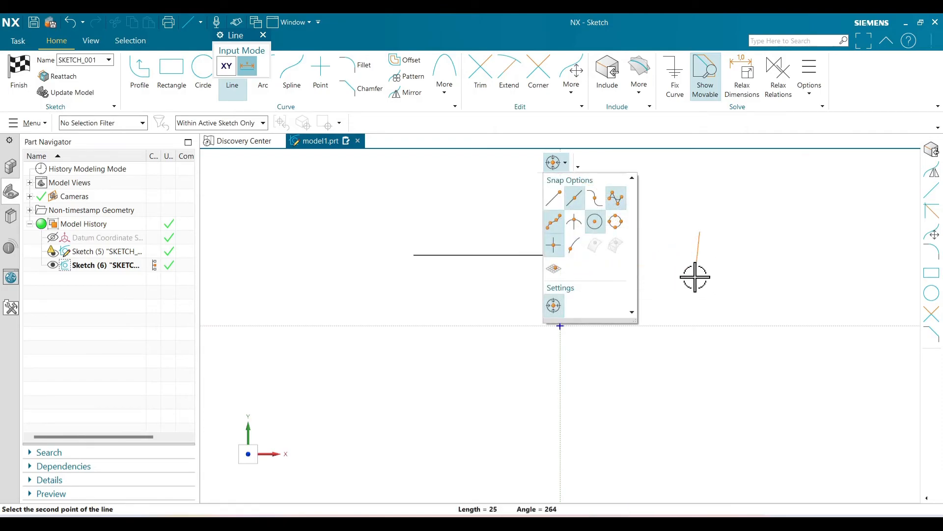
# Review the remaining snap options and end the sloped line at the midpoint of the horizontal line.
pyautogui.click(560, 163)
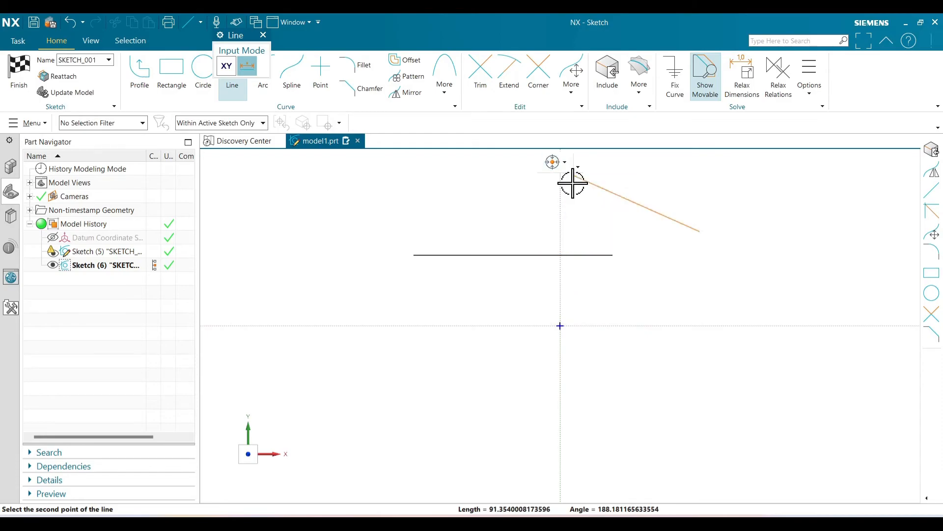
pyautogui.click(560, 167)
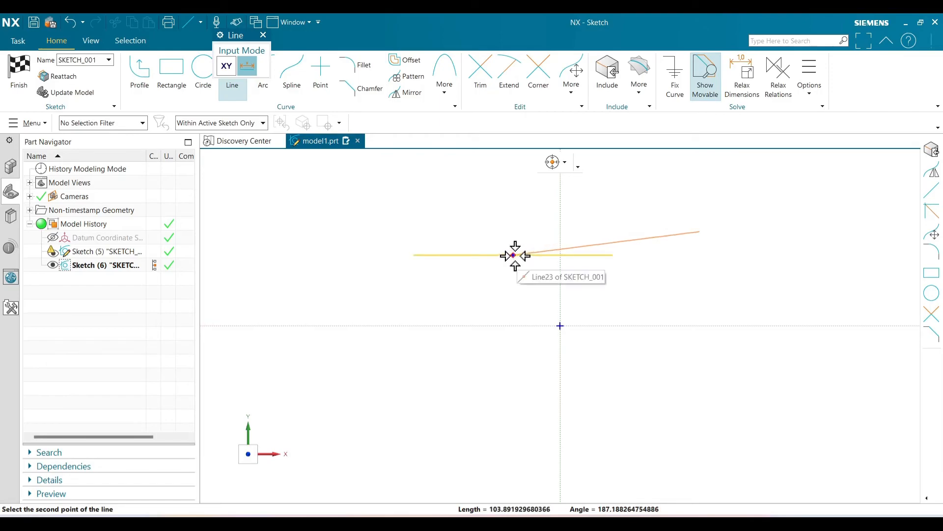
pyautogui.click(555, 162)
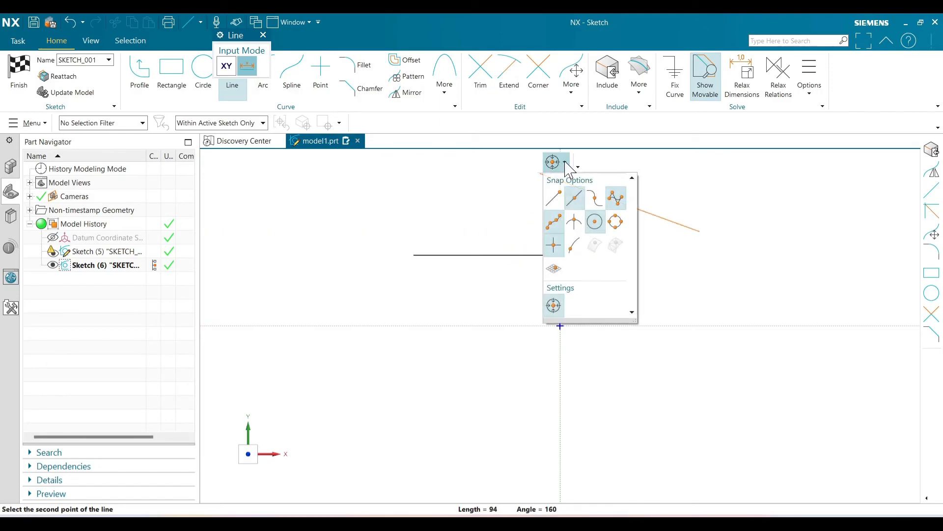
pyautogui.click(514, 255)
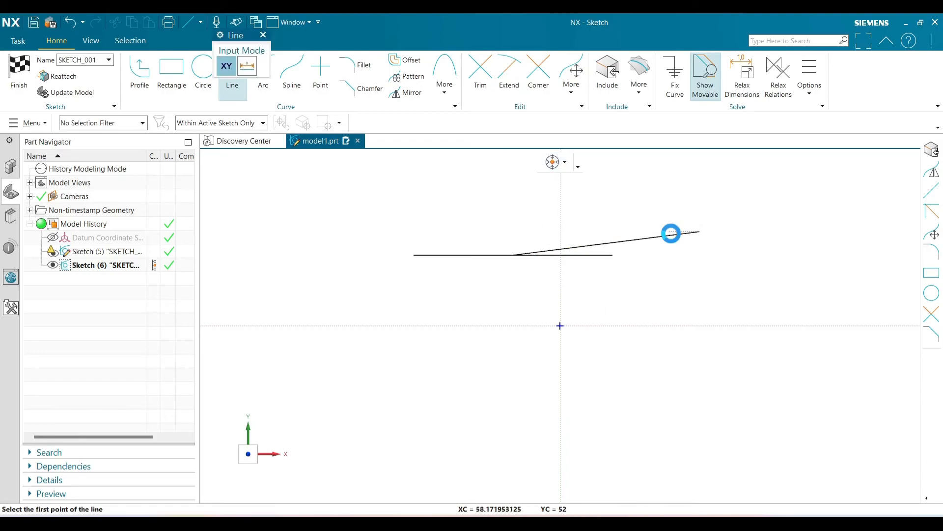
# Move the sloped line's free endpoint so the line rises steeply from the midpoint of the horizontal line.
pyautogui.press('Escape')
pyautogui.click(699, 230)
pyautogui.moveTo(698, 225); pyautogui.dragTo(531, 185)
pyautogui.press('Escape')
pyautogui.click(606, 189)
pyautogui.scroll(-4, 560, 309)
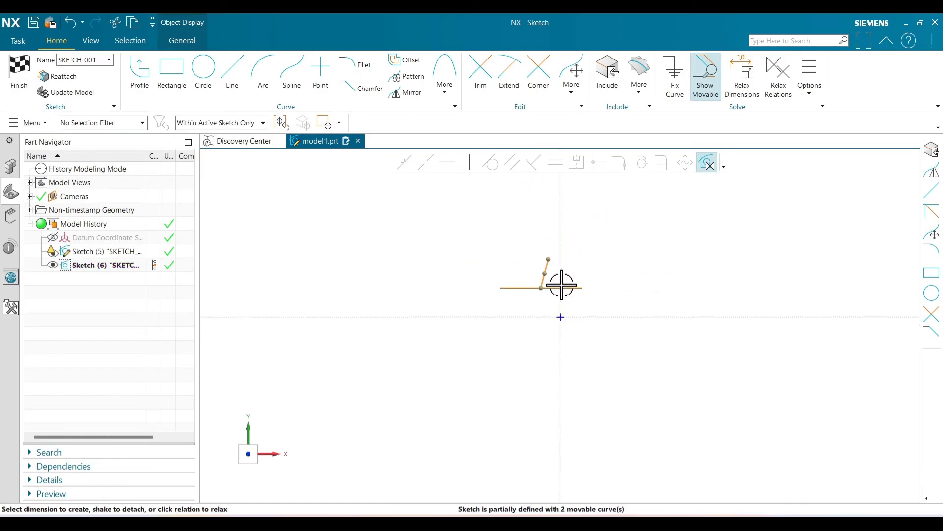
pyautogui.scroll(3, 560, 284)
pyautogui.press('Escape')
# Draw a circle about 64 mm in diameter beyond the horizontal line's end, on the positive X side.
pyautogui.click(203, 94)
pyautogui.click(671, 260)
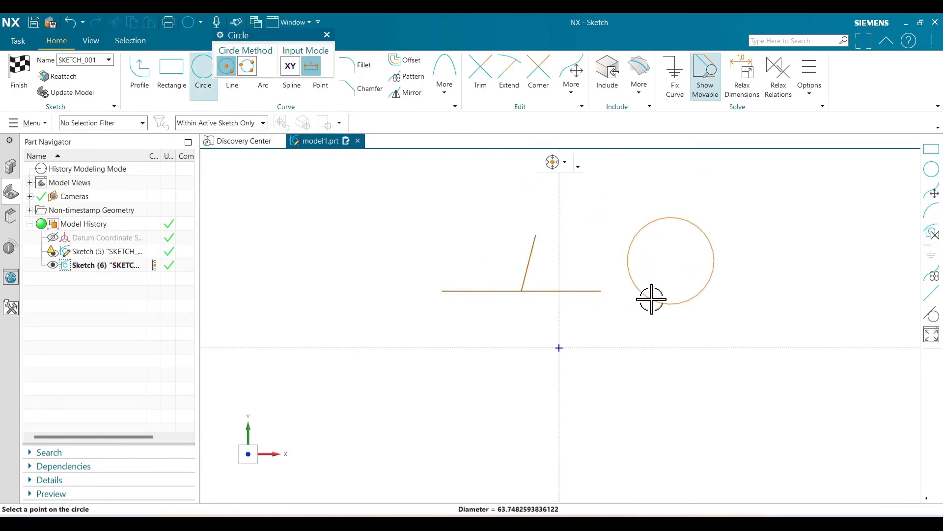
pyautogui.click(650, 297)
pyautogui.press('Escape')
# Enable the Quadrant and Arc Center snaps and draw a diagonal line from the circle's center to outside the circle.
pyautogui.click(234, 96)
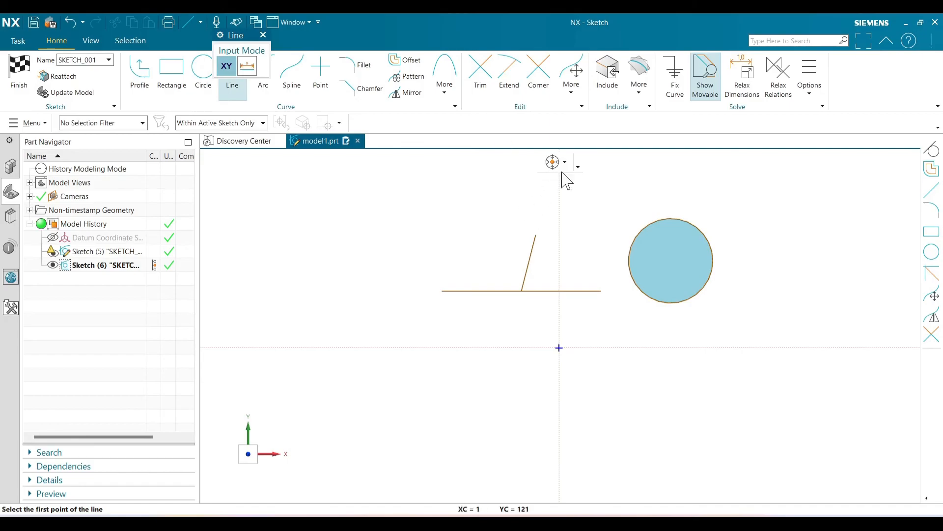
pyautogui.click(566, 163)
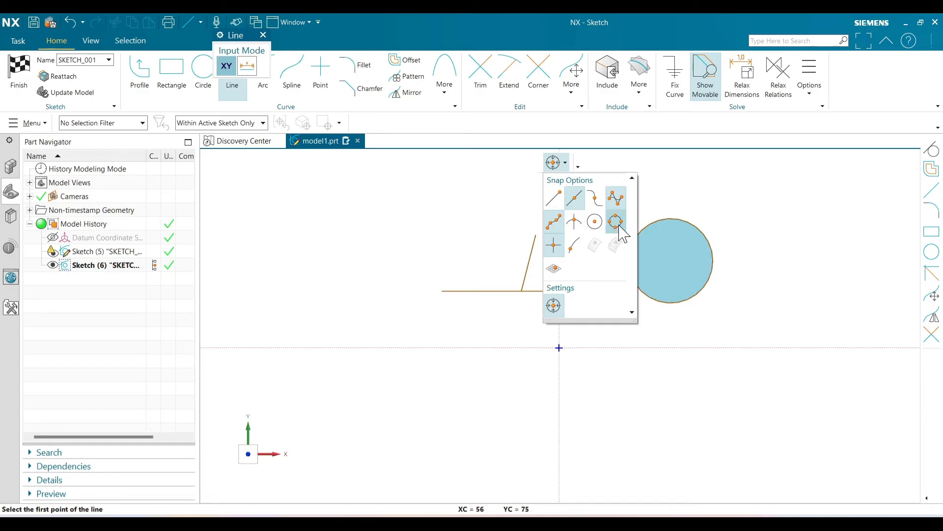
pyautogui.click(595, 221)
pyautogui.click(671, 259)
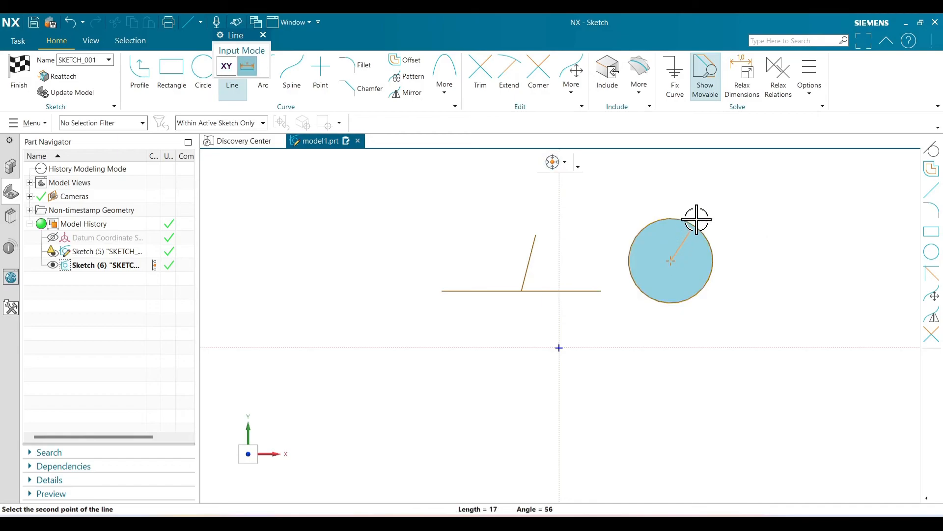
pyautogui.click(743, 186)
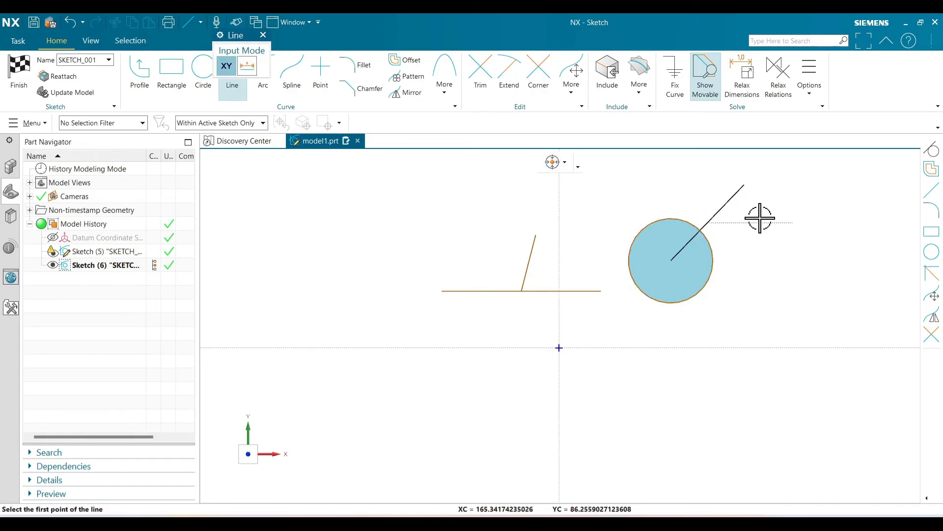
# Draw a sloped line outward from the circle's upper edge and a horizontal line ending at its quadrant on the positive X side.
pyautogui.click(671, 218)
pyautogui.click(611, 186)
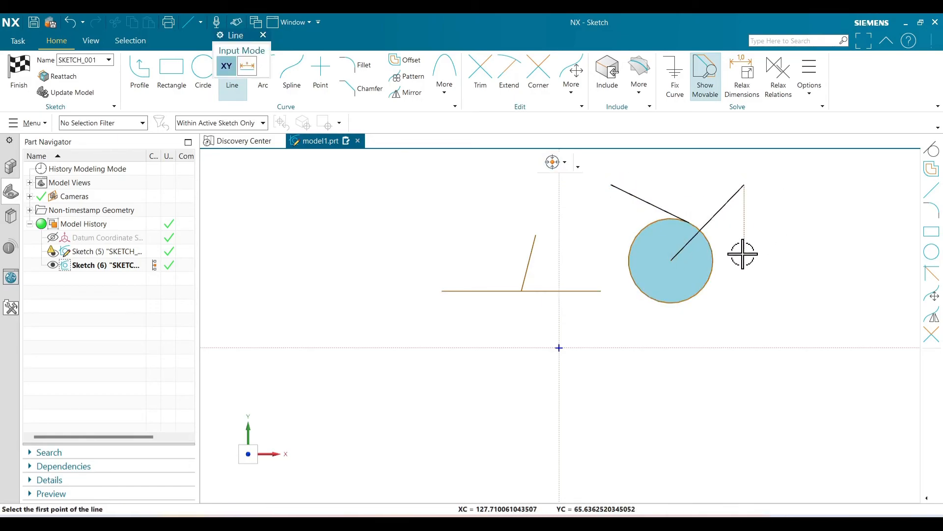
pyautogui.click(715, 260)
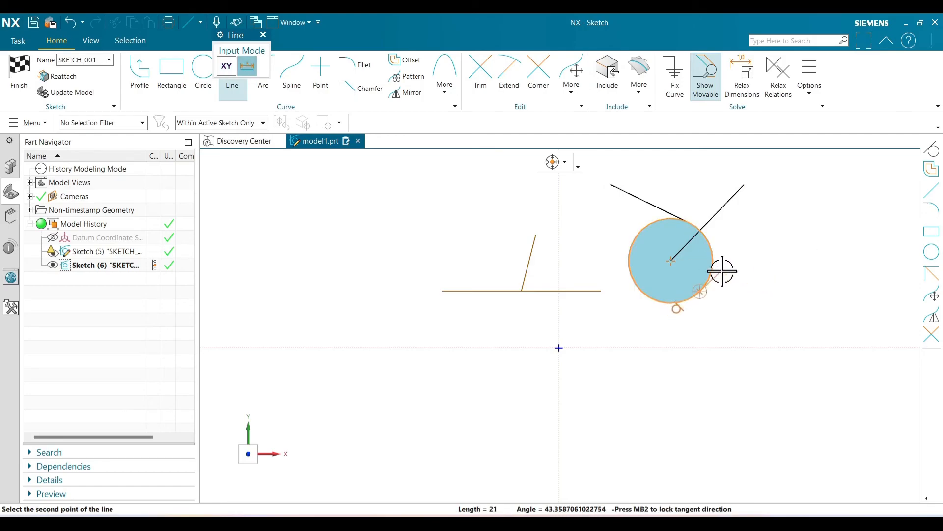
pyautogui.click(717, 261)
pyautogui.click(795, 260)
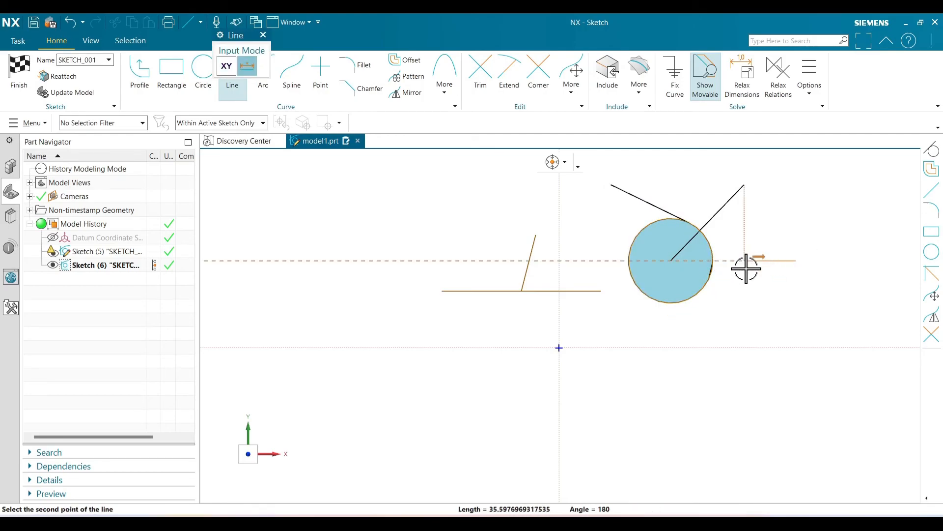
pyautogui.click(714, 261)
pyautogui.press('Escape')
# Select all the lines and the circle in the sketch and delete them.
pyautogui.scroll(-4, 677, 280)
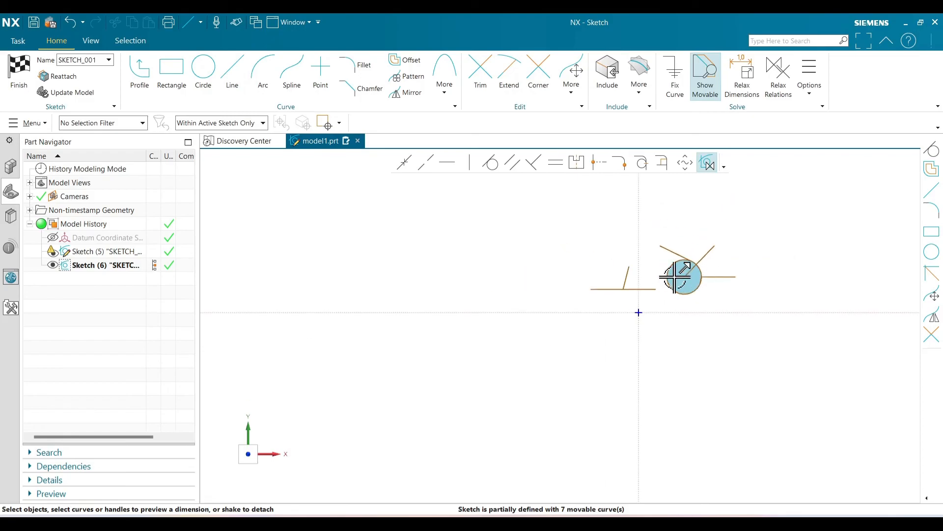
pyautogui.moveTo(543, 226); pyautogui.dragTo(808, 302)
pyautogui.press('Delete')
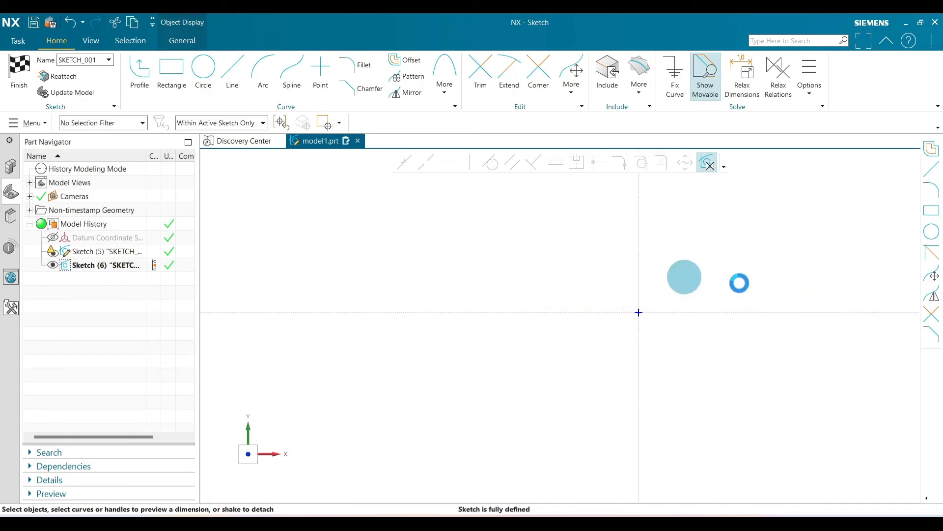
# Examine the snap options of the Profile command and the selection settings of the Trim command without creating anything.
pyautogui.click(139, 74)
pyautogui.click(566, 165)
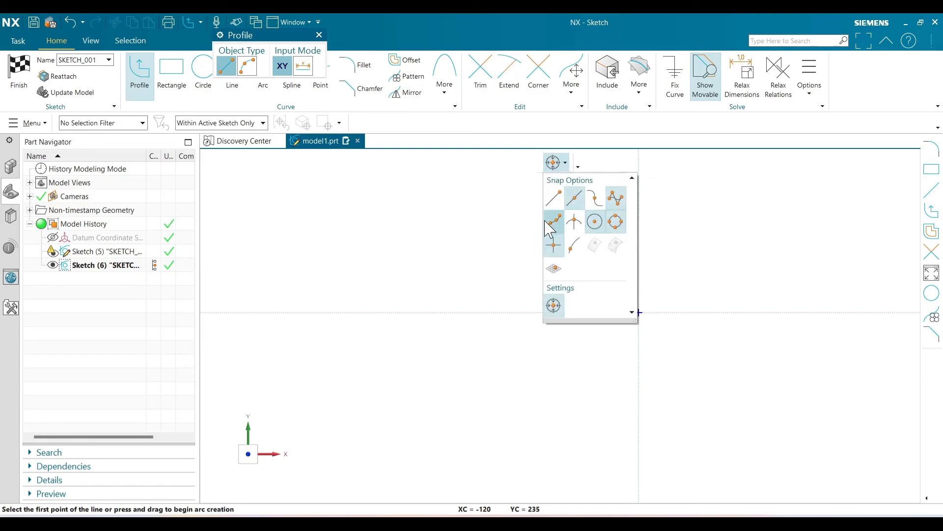
pyautogui.click(492, 202)
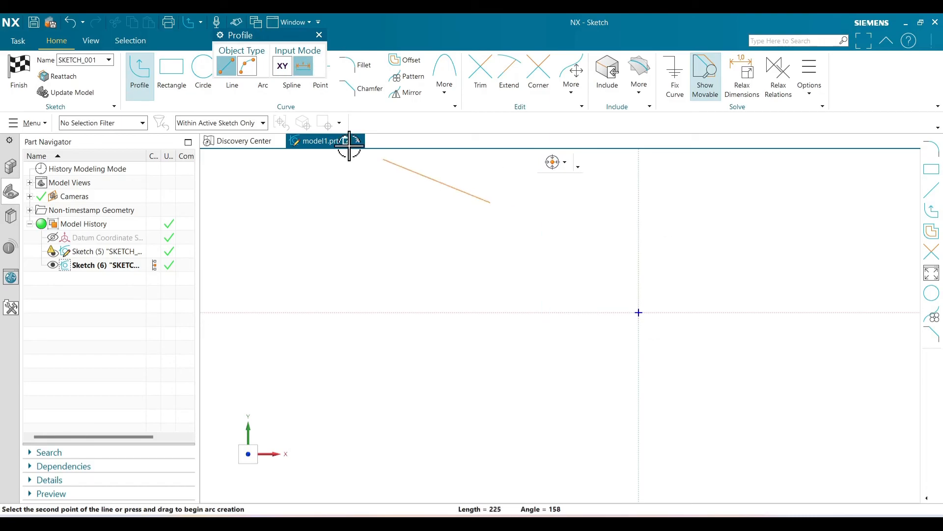
pyautogui.click(481, 73)
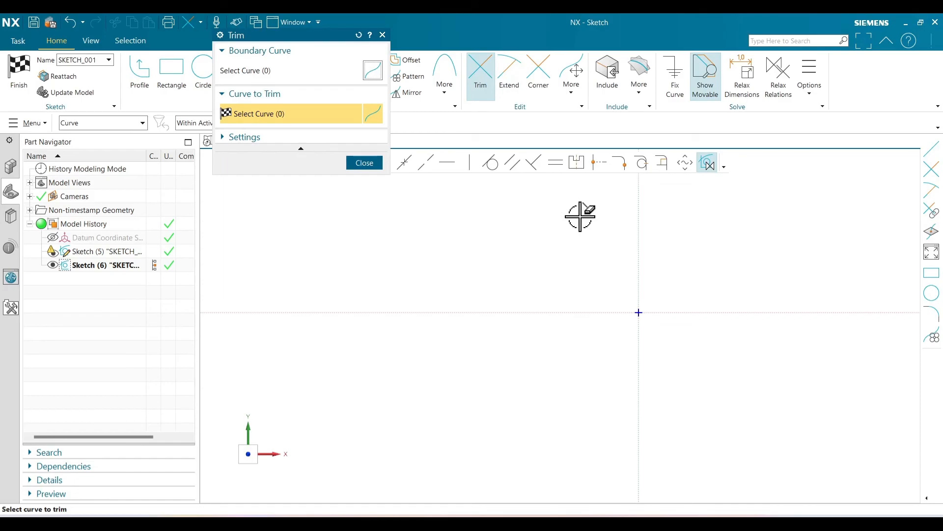
pyautogui.moveTo(314, 36); pyautogui.dragTo(298, 169)
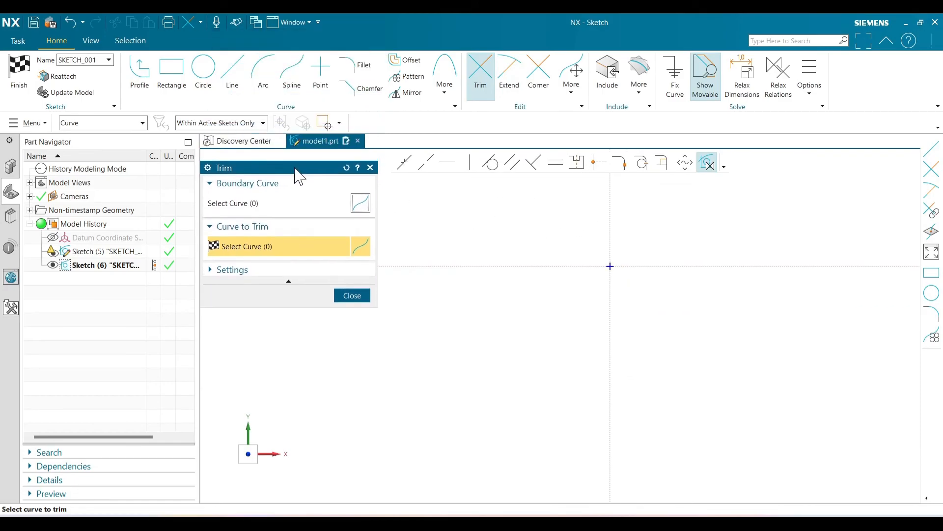
pyautogui.press('Escape')
# Examine the snap options offered by the Include and Project Curve commands, leaving both without selecting geometry.
pyautogui.click(444, 94)
pyautogui.click(607, 86)
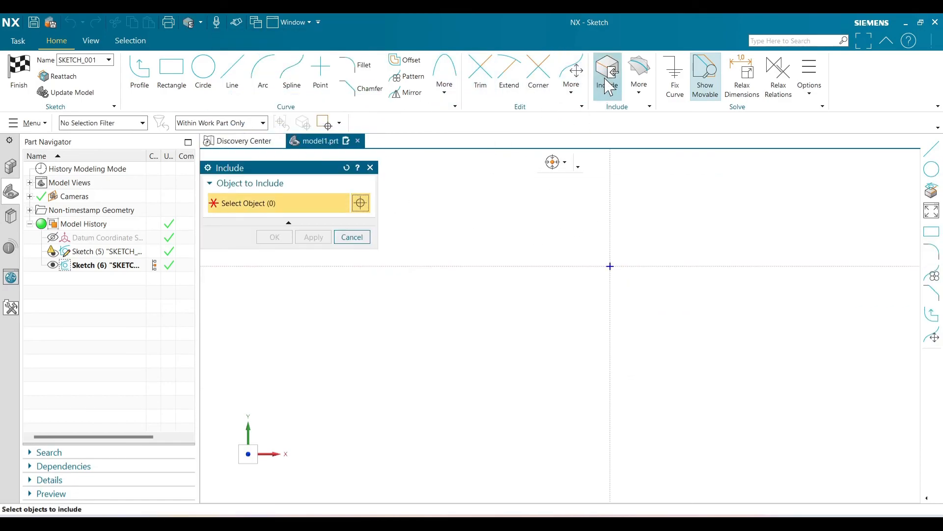
pyautogui.click(560, 158)
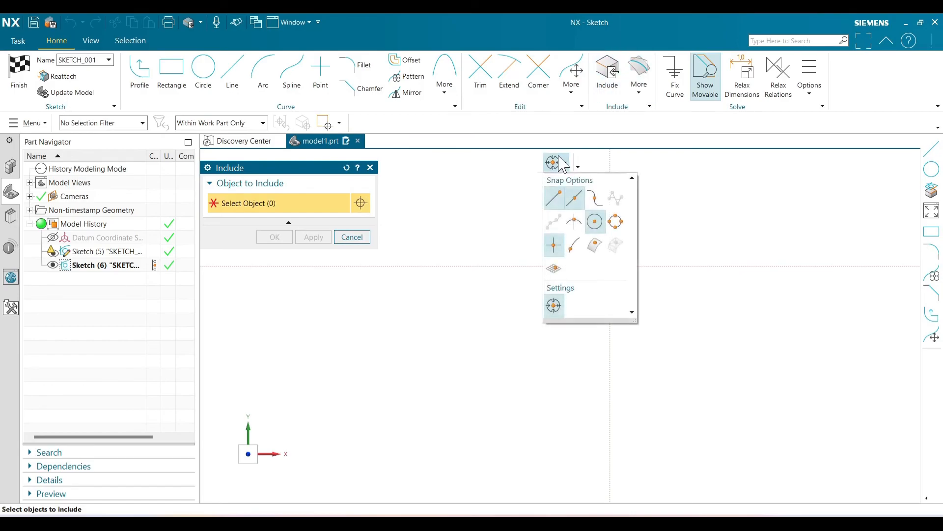
pyautogui.click(463, 234)
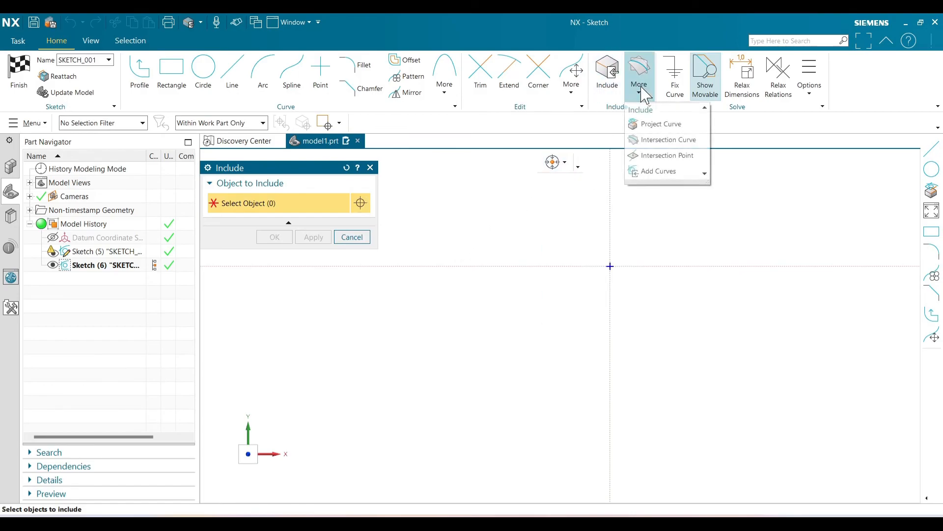
pyautogui.click(654, 124)
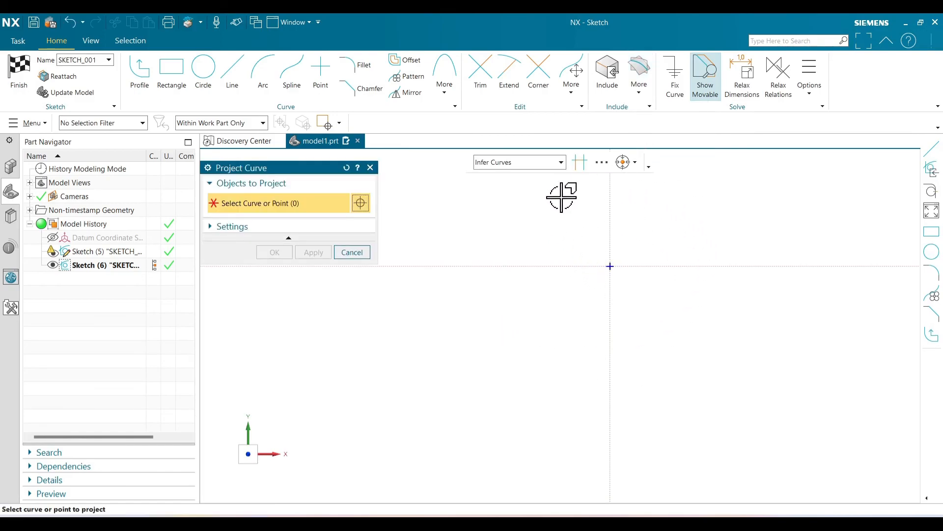
pyautogui.click(635, 163)
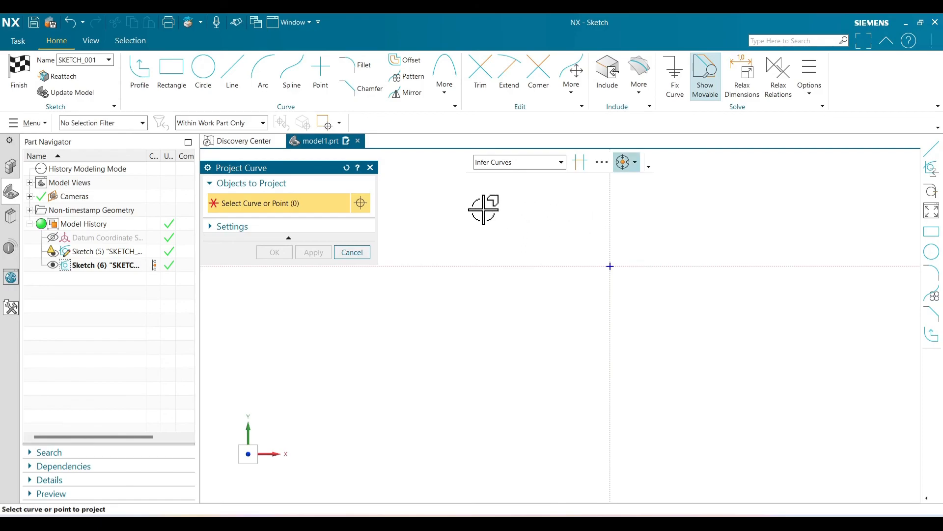
pyautogui.click(356, 253)
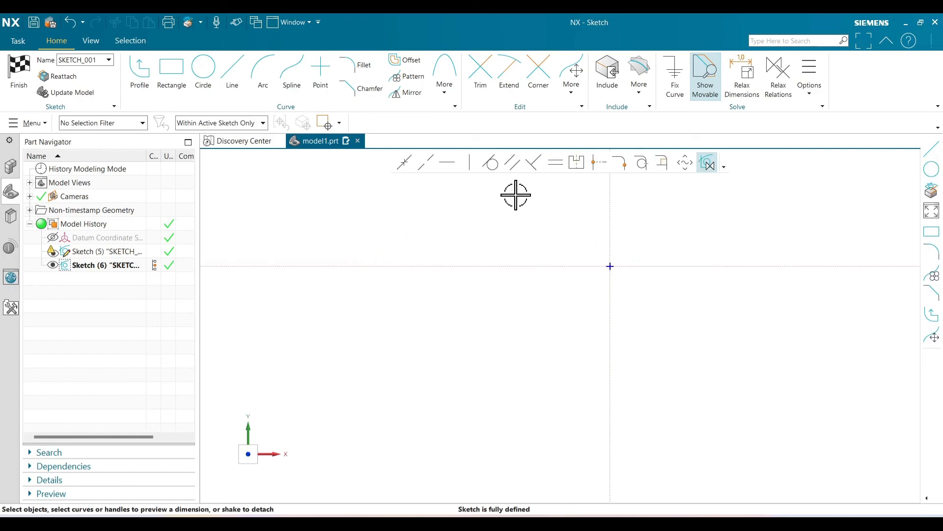
# Examine the snap options offered by the Studio Spline command and close it without placing points.
pyautogui.click(232, 79)
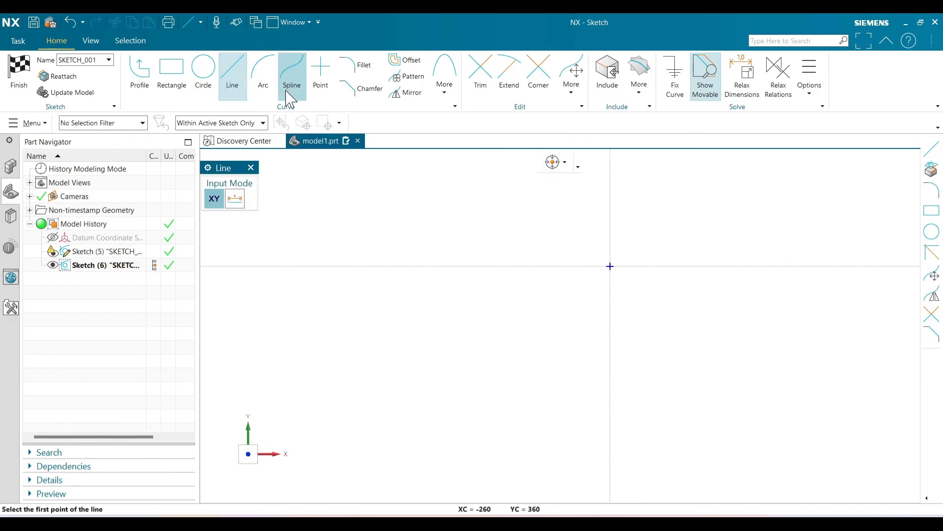
pyautogui.press('Escape')
pyautogui.click(292, 74)
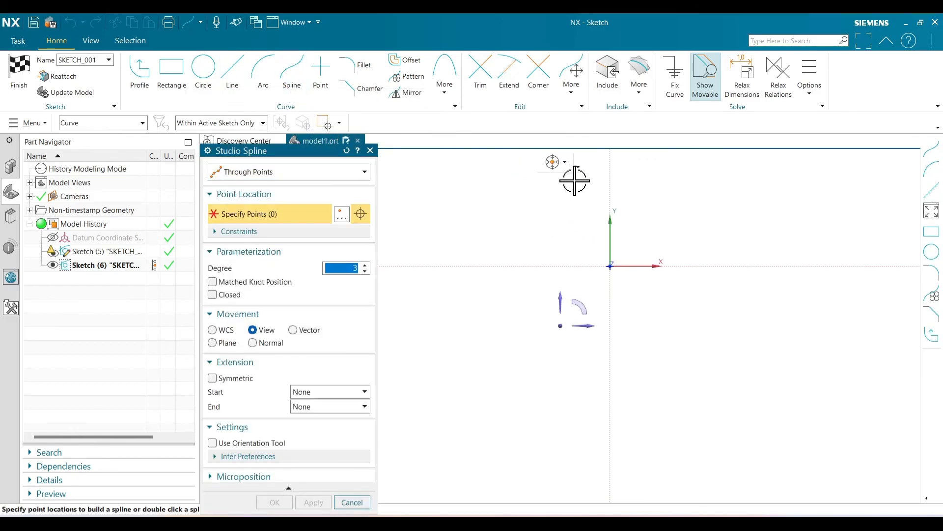
pyautogui.click(566, 163)
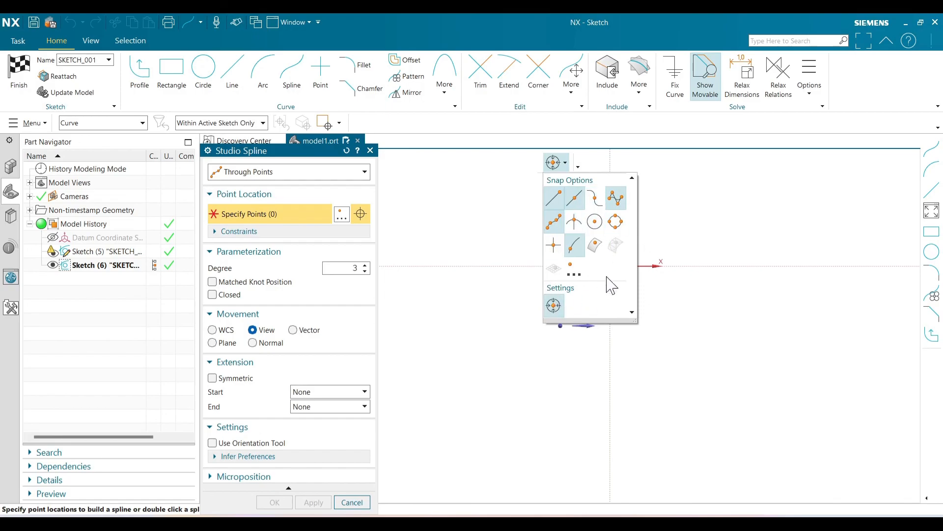
pyautogui.click(371, 151)
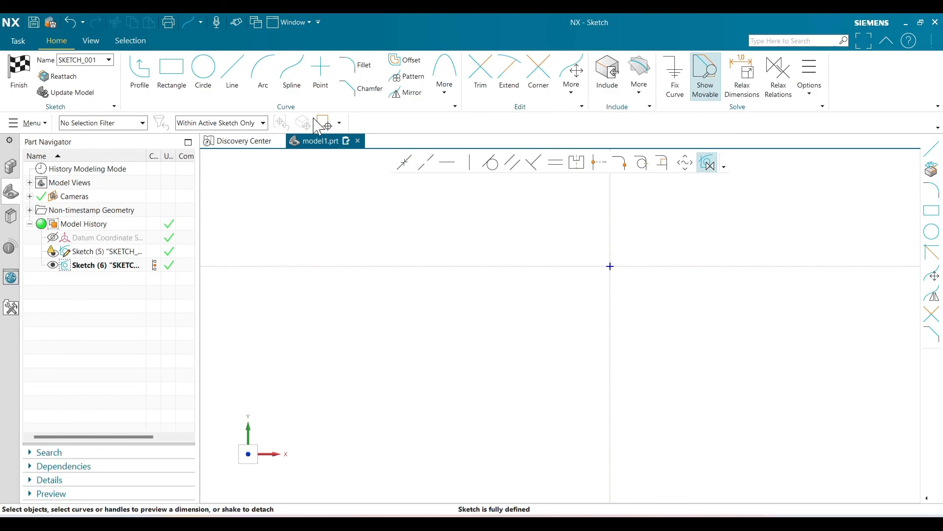
# Leave the Line command without drawing and finish the empty sketch.
pyautogui.click(235, 87)
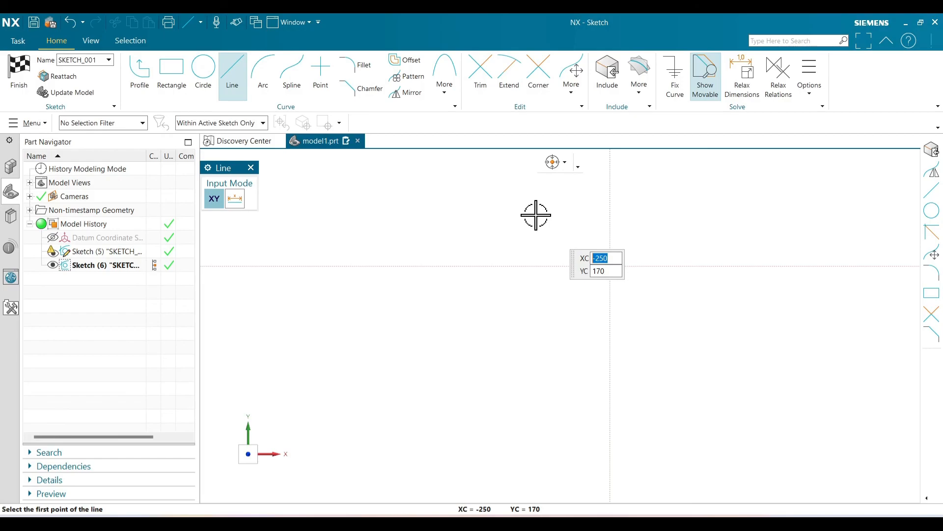
pyautogui.hotkey('ctrl', '1')
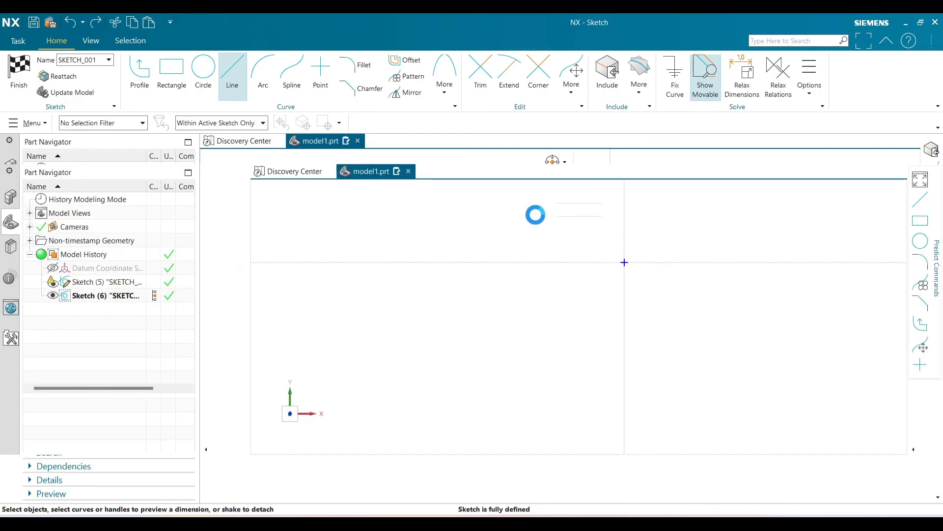
pyautogui.click(853, 251)
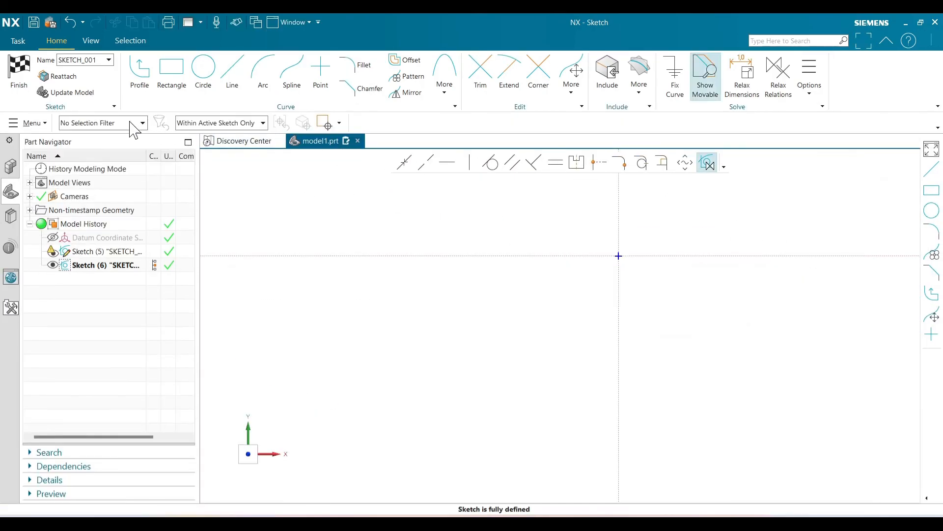
pyautogui.click(18, 80)
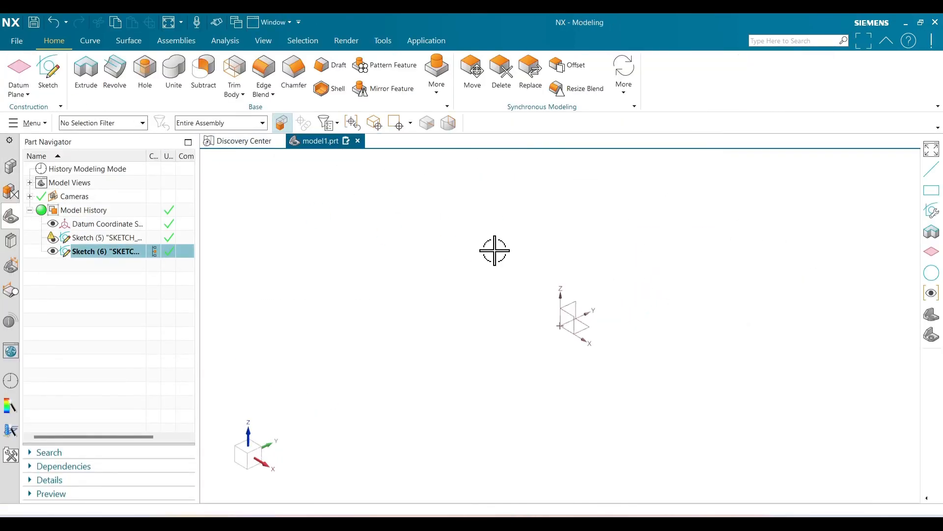